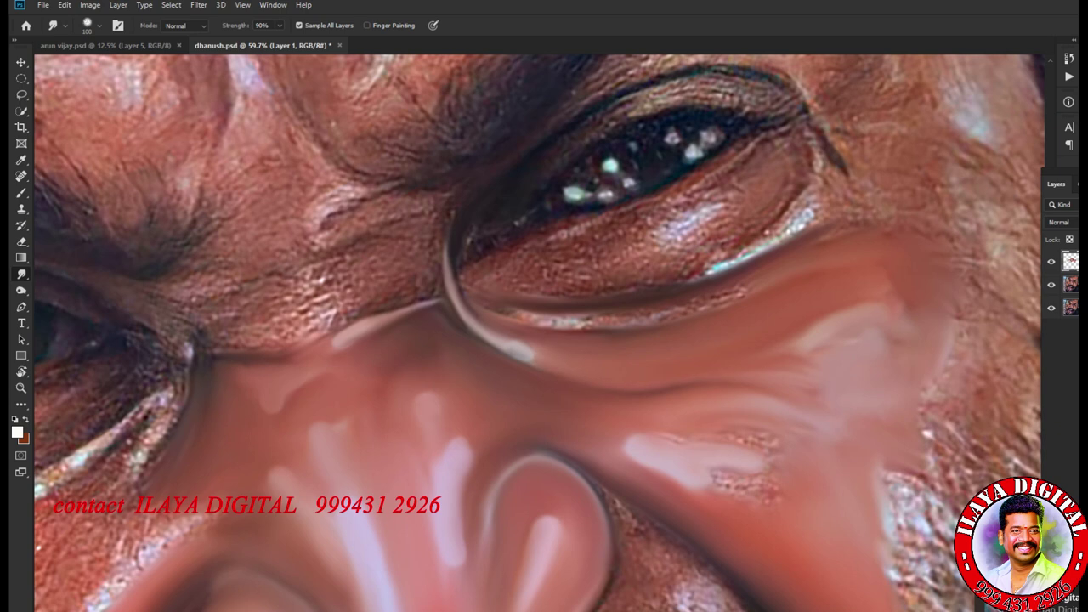
# Smudge the cheek highlights and the crease beneath the lower eyelid into smooth, painted-looking skin at 90% strength.
pyautogui.moveTo(850, 333); pyautogui.dragTo(778, 344)
pyautogui.moveTo(892, 329); pyautogui.dragTo(884, 352)
pyautogui.press(']')
pyautogui.press(']')
pyautogui.press(']')
pyautogui.press(']')
pyautogui.press(']')
pyautogui.press(']')
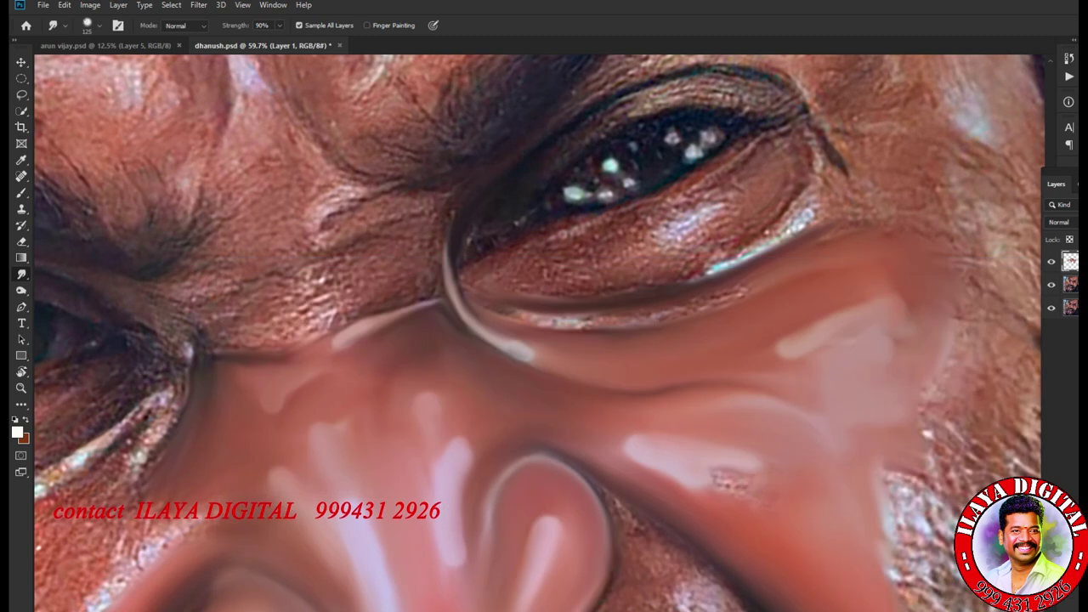
pyautogui.press('[')
pyautogui.press(']')
pyautogui.moveTo(535, 324); pyautogui.dragTo(735, 293)
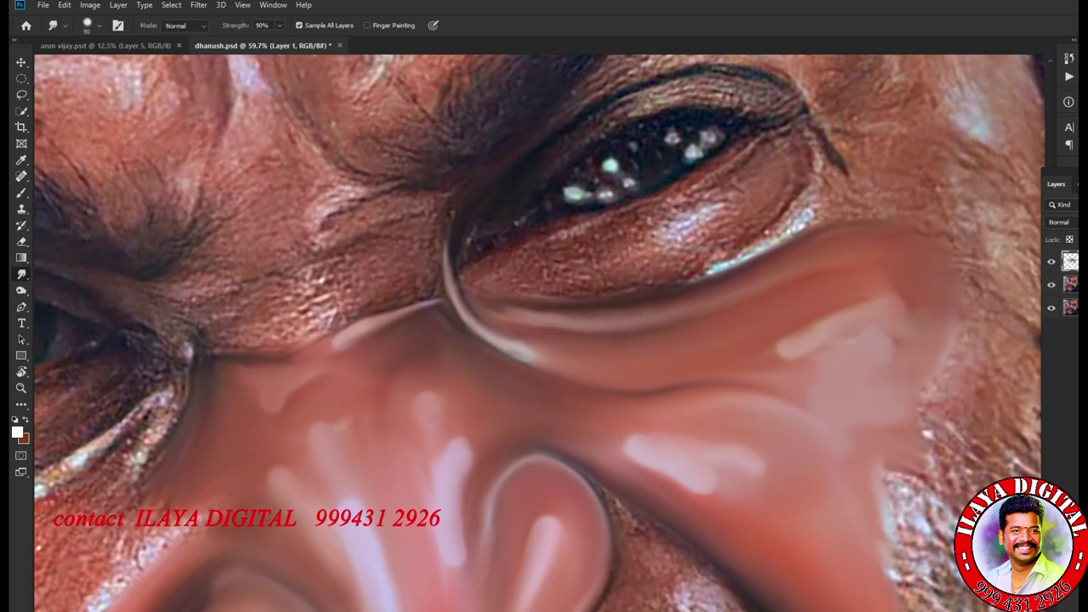
# Blend the textured skin of the lower eyelid bag smooth while shaping its central highlight.
pyautogui.moveTo(782, 136)
pyautogui.mouseDown()
pyautogui.moveTo(789, 175)
pyautogui.moveTo(761, 238)
pyautogui.mouseUp()
pyautogui.moveTo(671, 230)
pyautogui.mouseDown()
pyautogui.moveTo(743, 174)
pyautogui.moveTo(714, 263)
pyautogui.moveTo(595, 255)
pyautogui.moveTo(739, 157)
pyautogui.moveTo(595, 259)
pyautogui.mouseUp()
pyautogui.moveTo(732, 192); pyautogui.dragTo(660, 245)
# Refine the pale rim highlight and outer corner of the lower eyelid with a smaller Smudge brush.
pyautogui.press('[')
pyautogui.press('[')
pyautogui.press('[')
pyautogui.press('[')
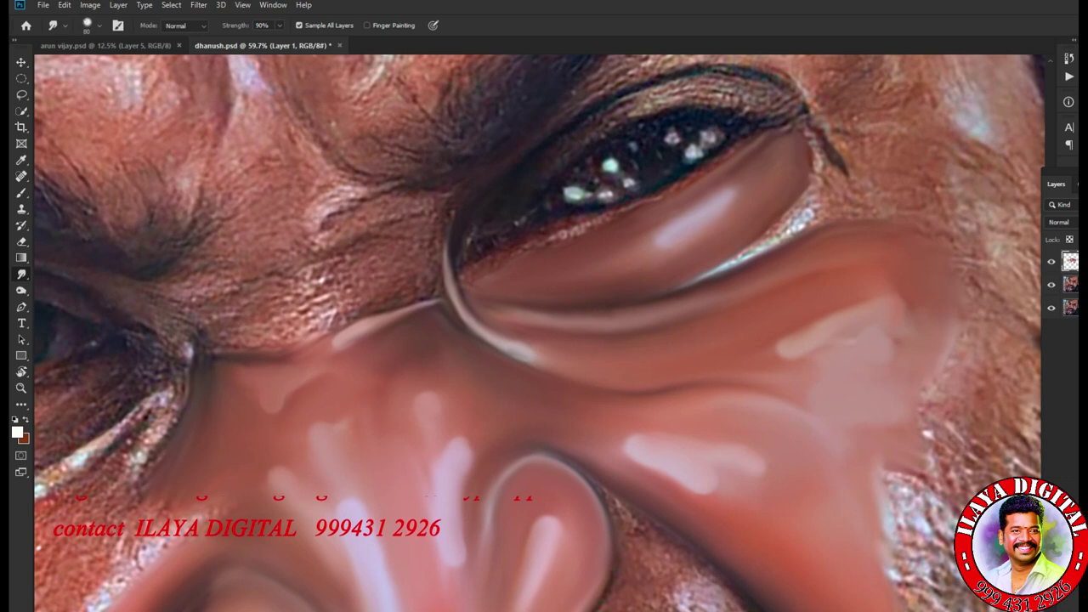
pyautogui.press('[')
pyautogui.press('[')
pyautogui.press('[')
pyautogui.moveTo(803, 127)
pyautogui.mouseDown()
pyautogui.moveTo(820, 160)
pyautogui.moveTo(853, 177)
pyautogui.moveTo(777, 248)
pyautogui.mouseUp()
pyautogui.press(']')
pyautogui.press(']')
pyautogui.press(']')
pyautogui.moveTo(714, 268); pyautogui.dragTo(752, 255)
pyautogui.moveTo(812, 216)
pyautogui.mouseDown()
pyautogui.moveTo(837, 170)
pyautogui.moveTo(812, 153)
pyautogui.mouseUp()
# Smudge the temple and outer forehead skin beside the hair with a larger brush.
pyautogui.moveTo(731, 263)
pyautogui.mouseDown()
pyautogui.moveTo(549, 300)
pyautogui.moveTo(353, 587)
pyautogui.moveTo(404, 595)
pyautogui.mouseUp()
pyautogui.press(']')
pyautogui.press(']')
pyautogui.press(']')
pyautogui.press(']')
pyautogui.press(']')
pyautogui.press(']')
pyautogui.press(']')
pyautogui.press(']')
pyautogui.moveTo(629, 442); pyautogui.dragTo(662, 518)
pyautogui.moveTo(459, 213); pyautogui.dragTo(425, 136)
# Smudge along the edges of the shadowed arch above the eyebrow with a smaller brush.
pyautogui.press('[')
pyautogui.press('[')
pyautogui.press('[')
pyautogui.press('[')
pyautogui.press('[')
pyautogui.press('[')
pyautogui.press('[')
pyautogui.press('[')
pyautogui.press('[')
pyautogui.press('[')
pyautogui.press('[')
pyautogui.moveTo(323, 144)
pyautogui.mouseDown()
pyautogui.moveTo(374, 162)
pyautogui.moveTo(476, 263)
pyautogui.mouseUp()
pyautogui.moveTo(418, 238)
pyautogui.mouseDown()
pyautogui.moveTo(340, 212)
pyautogui.moveTo(276, 222)
pyautogui.moveTo(225, 197)
pyautogui.moveTo(259, 166)
pyautogui.mouseUp()
# Blend the inside and inner end of the shadow above the eyebrow with the Smudge brush enlarged to 125.
pyautogui.press(']')
pyautogui.press(']')
pyautogui.press(']')
pyautogui.press(']')
pyautogui.press(']')
pyautogui.press(']')
pyautogui.moveTo(280, 243); pyautogui.dragTo(216, 302)
pyautogui.moveTo(306, 192); pyautogui.dragTo(357, 208)
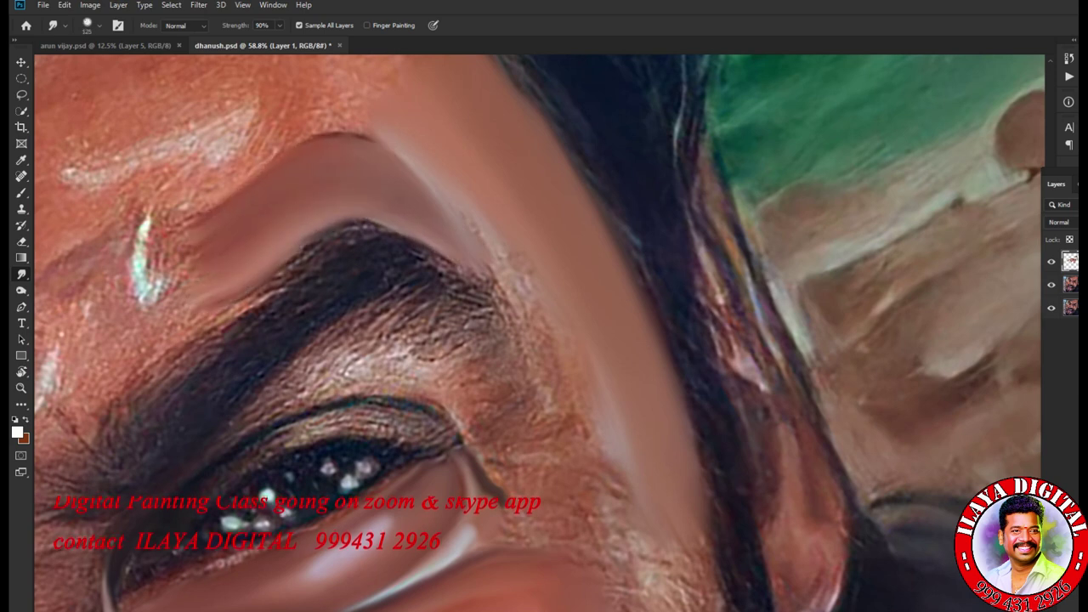
# Smudge the skin from the eyebrow's tail down the temple and around the outer end of the upper eyelid.
pyautogui.moveTo(476, 236)
pyautogui.mouseDown()
pyautogui.moveTo(513, 265)
pyautogui.moveTo(520, 325)
pyautogui.moveTo(564, 372)
pyautogui.moveTo(600, 443)
pyautogui.mouseUp()
pyautogui.press('[')
pyautogui.moveTo(527, 408); pyautogui.dragTo(552, 434)
pyautogui.moveTo(502, 387); pyautogui.dragTo(471, 404)
pyautogui.moveTo(517, 366)
pyautogui.mouseDown()
pyautogui.moveTo(531, 412)
pyautogui.moveTo(437, 383)
pyautogui.moveTo(467, 333)
pyautogui.mouseUp()
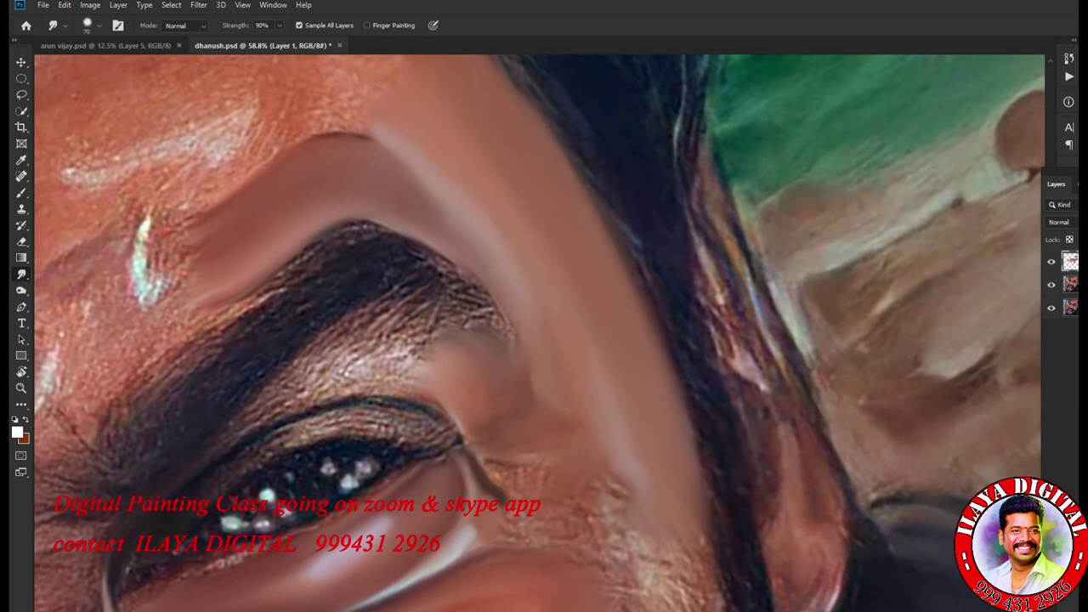
# Smooth the outer cheek and lower temple skin along the sideburn with a larger Smudge brush.
pyautogui.moveTo(510, 425); pyautogui.dragTo(548, 230)
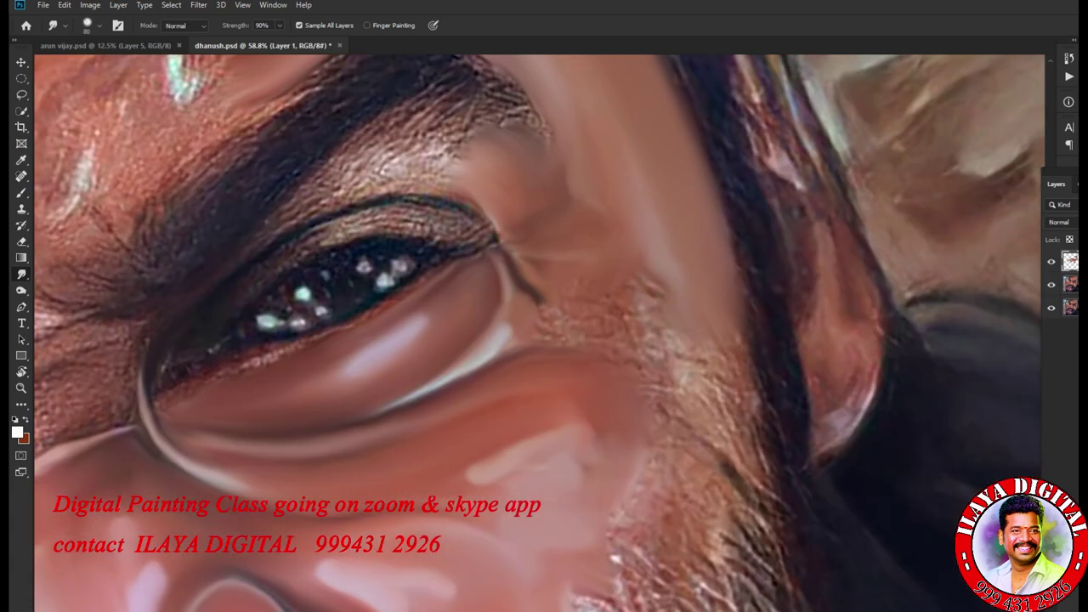
pyautogui.press(']')
pyautogui.press(']')
pyautogui.press(']')
pyautogui.press(']')
pyautogui.press(']')
pyautogui.moveTo(680, 366); pyautogui.dragTo(731, 408)
pyautogui.moveTo(736, 247); pyautogui.dragTo(743, 323)
pyautogui.moveTo(748, 383)
pyautogui.mouseDown()
pyautogui.moveTo(714, 493)
pyautogui.moveTo(714, 553)
pyautogui.mouseUp()
pyautogui.moveTo(663, 374)
pyautogui.mouseDown()
pyautogui.moveTo(667, 459)
pyautogui.moveTo(634, 500)
pyautogui.mouseUp()
# Blend the wrinkled skin around the outer eye corner and upper cheek with a smaller Smudge brush.
pyautogui.press('[')
pyautogui.press('[')
pyautogui.press('[')
pyautogui.moveTo(587, 537); pyautogui.dragTo(595, 561)
pyautogui.moveTo(629, 313); pyautogui.dragTo(636, 341)
pyautogui.moveTo(650, 276); pyautogui.dragTo(663, 353)
pyautogui.moveTo(586, 335); pyautogui.dragTo(625, 329)
pyautogui.moveTo(546, 308); pyautogui.dragTo(518, 280)
# Smudge the upper forehead skin and its pale highlight near the picture's edge into soft strokes.
pyautogui.press(']')
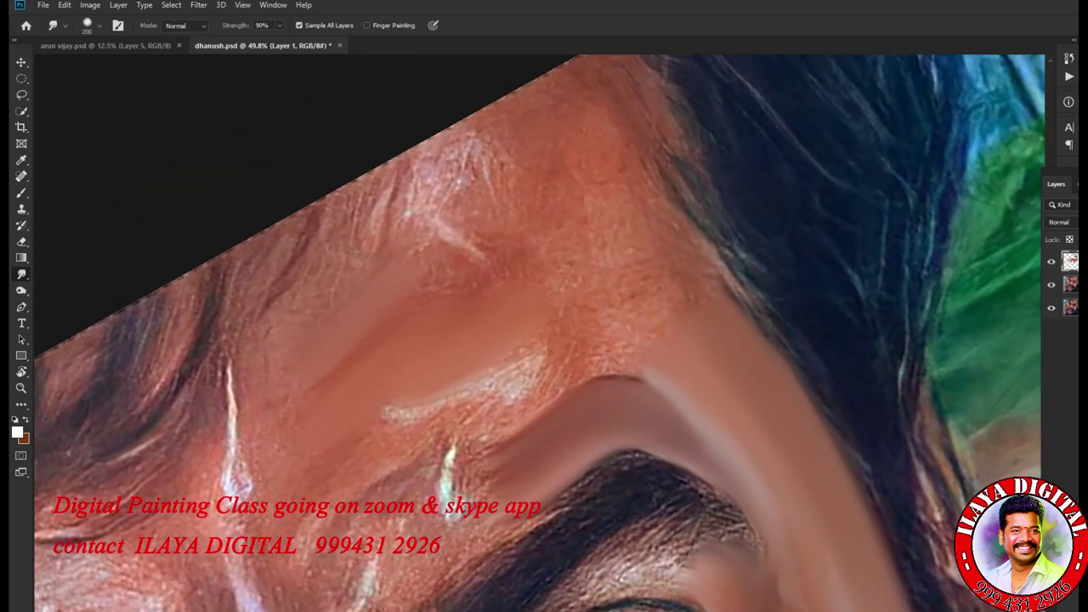
pyautogui.moveTo(326, 230); pyautogui.dragTo(372, 173)
pyautogui.press('[')
pyautogui.press('[')
pyautogui.moveTo(376, 243)
pyautogui.mouseDown()
pyautogui.moveTo(392, 166)
pyautogui.moveTo(489, 114)
pyautogui.mouseUp()
pyautogui.moveTo(412, 213); pyautogui.dragTo(399, 268)
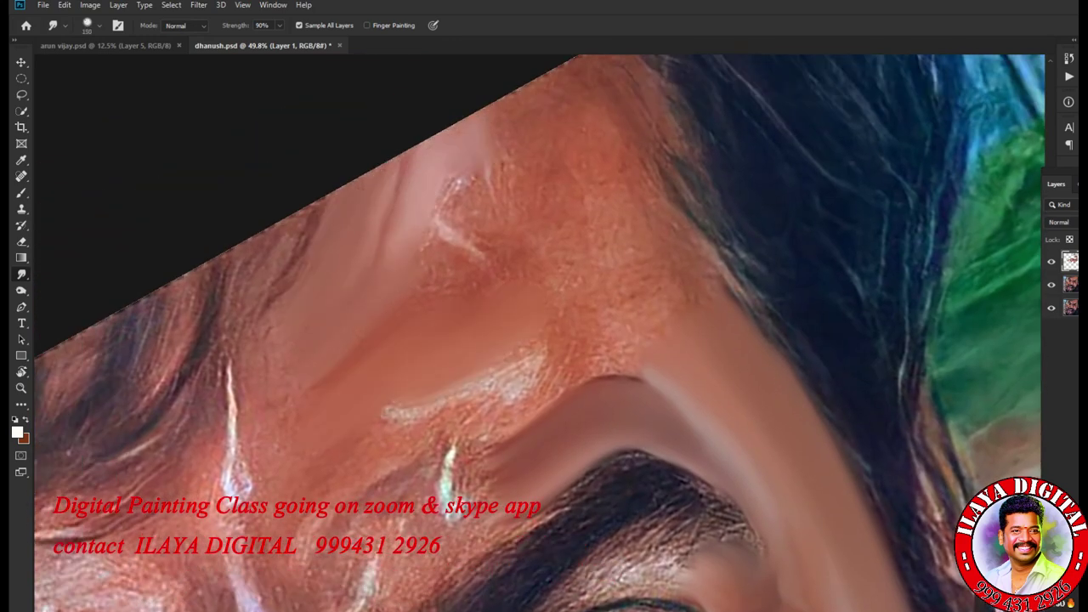
pyautogui.moveTo(468, 225); pyautogui.dragTo(442, 263)
pyautogui.moveTo(491, 174); pyautogui.dragTo(454, 204)
# Smooth the elongated forehead highlight above the eyebrow and the skin around it with a smaller Smudge brush.
pyautogui.press('[')
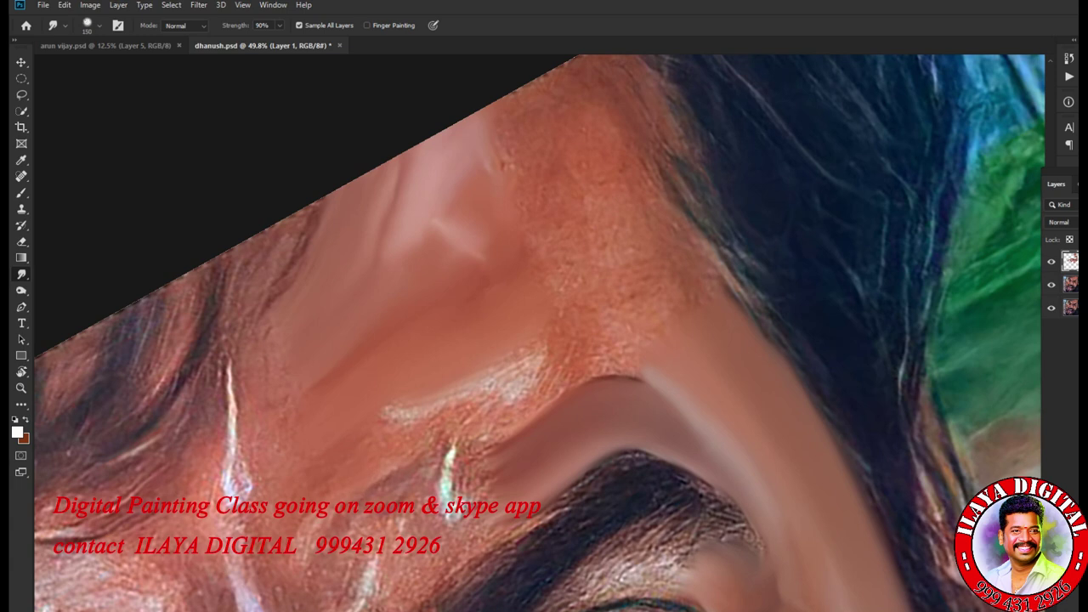
pyautogui.moveTo(400, 415)
pyautogui.mouseDown()
pyautogui.moveTo(510, 366)
pyautogui.moveTo(472, 430)
pyautogui.mouseUp()
pyautogui.press('[')
pyautogui.moveTo(557, 374)
pyautogui.mouseDown()
pyautogui.moveTo(484, 404)
pyautogui.moveTo(438, 442)
pyautogui.moveTo(400, 414)
pyautogui.moveTo(367, 432)
pyautogui.mouseUp()
pyautogui.moveTo(544, 387); pyautogui.dragTo(537, 332)
pyautogui.moveTo(580, 384); pyautogui.dragTo(646, 380)
# Refine the upper forehead highlight and blend the remaining forehead skin along the dark hairline.
pyautogui.moveTo(396, 203); pyautogui.dragTo(384, 265)
pyautogui.moveTo(449, 238); pyautogui.dragTo(483, 279)
pyautogui.press(']')
pyautogui.press(']')
pyautogui.moveTo(552, 165); pyautogui.dragTo(578, 183)
pyautogui.moveTo(642, 161); pyautogui.dragTo(760, 327)
pyautogui.moveTo(622, 238)
pyautogui.mouseDown()
pyautogui.moveTo(610, 327)
pyautogui.moveTo(661, 485)
pyautogui.mouseUp()
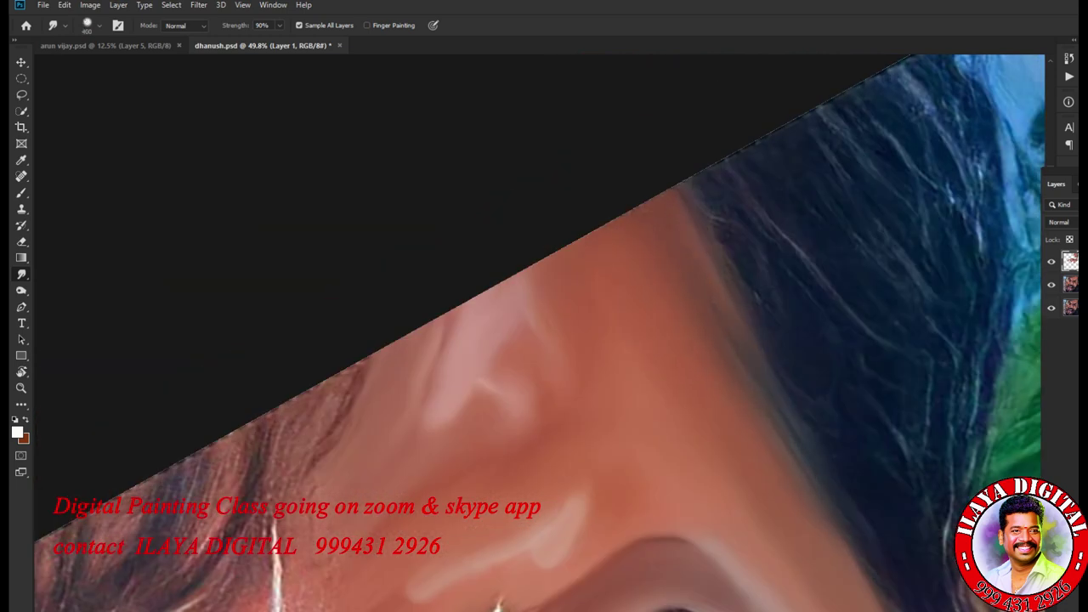
# Smudge the hair strands falling over the forehead into soft streaks with the brush reduced to 175.
pyautogui.scroll(-3, 544, 339)
pyautogui.press('[')
pyautogui.press('[')
pyautogui.press('[')
pyautogui.press('[')
pyautogui.press('[')
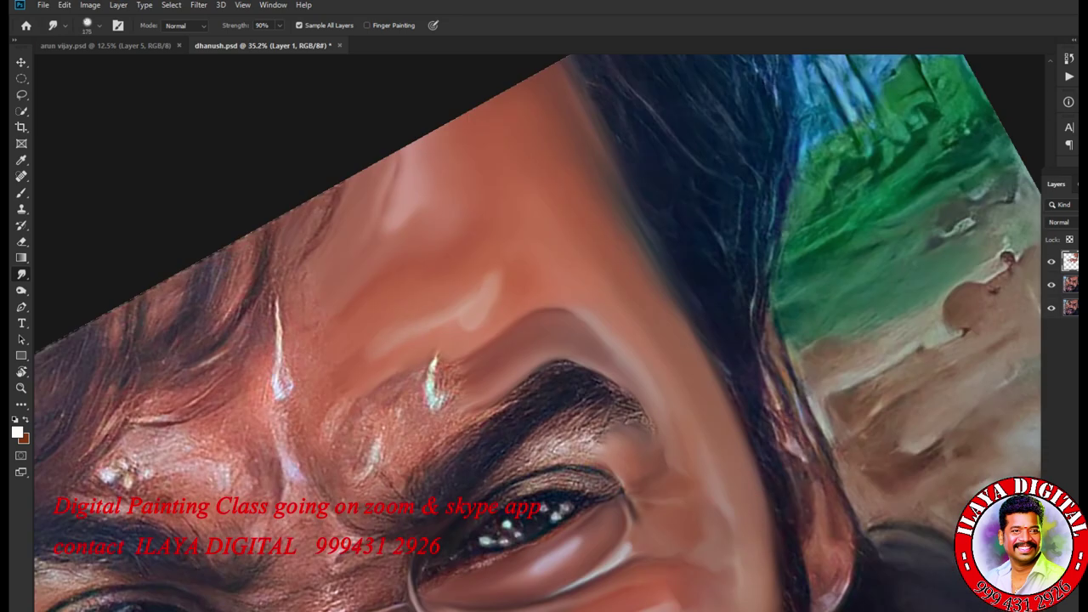
pyautogui.moveTo(277, 274); pyautogui.dragTo(259, 316)
pyautogui.moveTo(255, 238)
pyautogui.mouseDown()
pyautogui.moveTo(204, 365)
pyautogui.moveTo(229, 316)
pyautogui.mouseUp()
# Smudge the hair edge and the bright forehead patch above the other eyebrow with a smaller brush.
pyautogui.press('[')
pyautogui.press('[')
pyautogui.press('[')
pyautogui.moveTo(200, 400)
pyautogui.mouseDown()
pyautogui.moveTo(153, 403)
pyautogui.moveTo(81, 497)
pyautogui.mouseUp()
# Smooth the vertical pale streak and drop highlight in the middle of the forehead with the Smudge brush.
pyautogui.press('[')
pyautogui.press('[')
pyautogui.press('[')
pyautogui.press('[')
pyautogui.press('[')
pyautogui.press(']')
pyautogui.press(']')
pyautogui.press(']')
pyautogui.press(']')
pyautogui.press(']')
pyautogui.press(']')
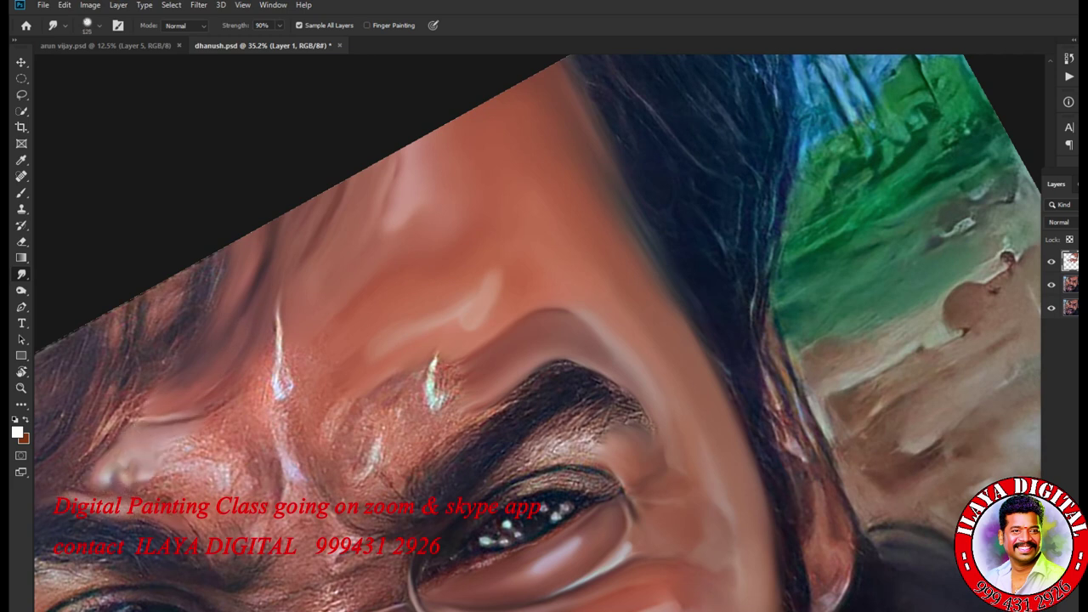
pyautogui.moveTo(282, 429); pyautogui.dragTo(307, 508)
pyautogui.moveTo(280, 400); pyautogui.dragTo(278, 298)
# Smudge the greenish drop highlight above the inner eyebrow, the short streak below it, and the central streak's lower end.
pyautogui.press(']')
pyautogui.press(']')
pyautogui.moveTo(433, 404); pyautogui.dragTo(439, 344)
pyautogui.press('[')
pyautogui.press('[')
pyautogui.moveTo(379, 433); pyautogui.dragTo(353, 486)
pyautogui.moveTo(294, 443); pyautogui.dragTo(321, 486)
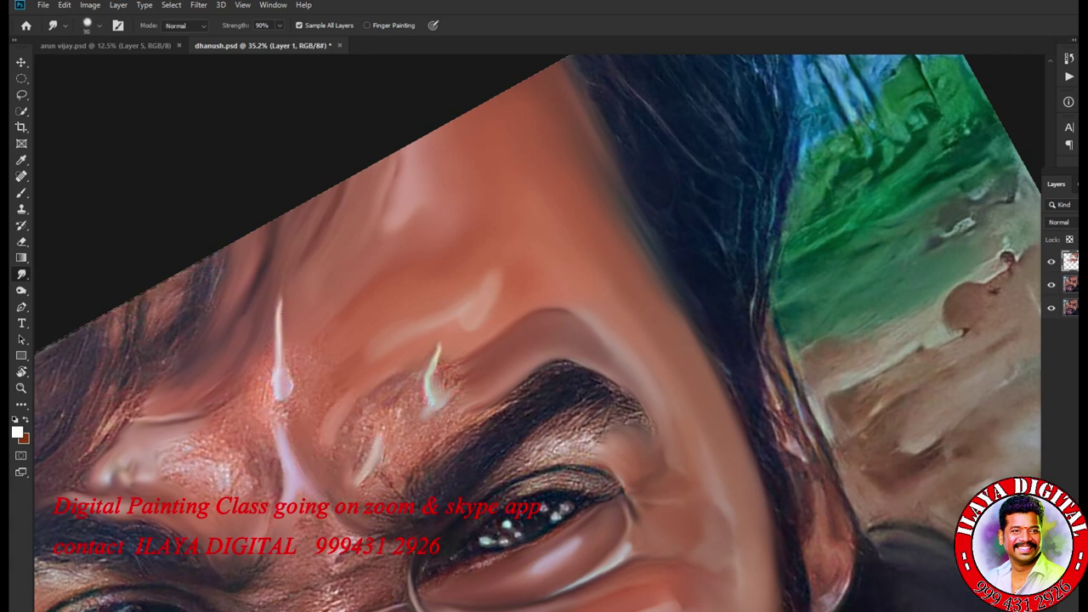
# Smudge the textured forehead skin around the two greenish drop highlights above the inner eyebrow.
pyautogui.press(']')
pyautogui.moveTo(374, 398)
pyautogui.mouseDown()
pyautogui.moveTo(360, 466)
pyautogui.moveTo(379, 451)
pyautogui.moveTo(412, 476)
pyautogui.moveTo(510, 393)
pyautogui.moveTo(445, 368)
pyautogui.moveTo(406, 424)
pyautogui.mouseUp()
pyautogui.press('[')
pyautogui.press(']')
pyautogui.press(']')
pyautogui.moveTo(435, 342)
pyautogui.mouseDown()
pyautogui.moveTo(459, 399)
pyautogui.moveTo(410, 437)
pyautogui.mouseUp()
pyautogui.press(']')
# Blend the grainy bright forehead patch above the other eyebrow into soft skin tones with the Smudge brush.
pyautogui.moveTo(291, 378)
pyautogui.mouseDown()
pyautogui.moveTo(294, 421)
pyautogui.moveTo(247, 480)
pyautogui.moveTo(213, 442)
pyautogui.moveTo(187, 489)
pyautogui.mouseUp()
pyautogui.press('[')
pyautogui.moveTo(212, 421)
pyautogui.mouseDown()
pyautogui.moveTo(265, 362)
pyautogui.moveTo(264, 464)
pyautogui.mouseUp()
pyautogui.moveTo(182, 408); pyautogui.dragTo(161, 425)
pyautogui.press(']')
pyautogui.moveTo(211, 391); pyautogui.dragTo(208, 417)
# Smudge the skin on both sides of the forehead's central pale streak and soften the drop highlight on it.
pyautogui.moveTo(282, 391); pyautogui.dragTo(281, 442)
pyautogui.moveTo(272, 367)
pyautogui.mouseDown()
pyautogui.moveTo(265, 404)
pyautogui.moveTo(240, 406)
pyautogui.mouseUp()
pyautogui.moveTo(214, 431); pyautogui.dragTo(224, 471)
pyautogui.moveTo(303, 444)
pyautogui.mouseDown()
pyautogui.moveTo(306, 464)
pyautogui.moveTo(283, 473)
pyautogui.mouseUp()
pyautogui.moveTo(286, 367); pyautogui.dragTo(285, 392)
pyautogui.press('[')
pyautogui.moveTo(280, 288); pyautogui.dragTo(279, 348)
# Smudge the grainy skin and creases between the inner eyebrow and the nose bridge with a smaller brush.
pyautogui.scroll(3, 540, 331)
pyautogui.press('[')
pyautogui.press('[')
pyautogui.press('[')
pyautogui.press('[')
pyautogui.press('[')
pyautogui.press('[')
pyautogui.press('[')
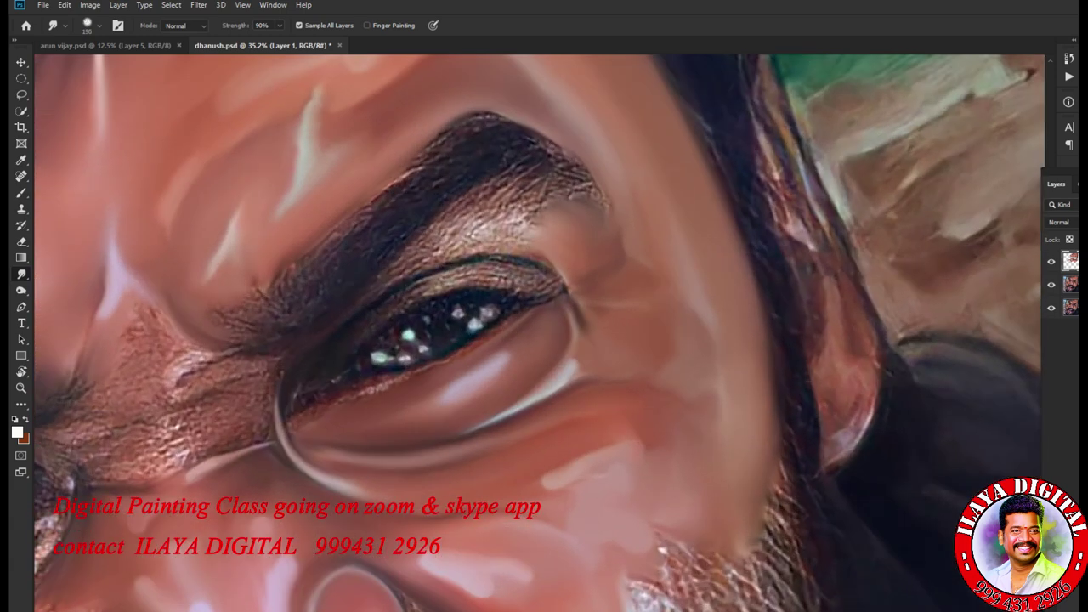
pyautogui.moveTo(246, 413); pyautogui.dragTo(340, 413)
pyautogui.moveTo(340, 374); pyautogui.dragTo(314, 327)
pyautogui.moveTo(383, 310); pyautogui.dragTo(442, 293)
pyautogui.moveTo(400, 357); pyautogui.dragTo(472, 318)
pyautogui.moveTo(539, 320); pyautogui.dragTo(486, 336)
pyautogui.moveTo(522, 352); pyautogui.dragTo(370, 413)
# Blend the wrinkled skin across the nose bridge between both eyes with a progressively larger Smudge brush.
pyautogui.press(']')
pyautogui.press(']')
pyautogui.moveTo(336, 430); pyautogui.dragTo(280, 478)
pyautogui.moveTo(306, 439)
pyautogui.mouseDown()
pyautogui.moveTo(267, 459)
pyautogui.moveTo(374, 467)
pyautogui.moveTo(442, 425)
pyautogui.mouseUp()
pyautogui.press(']')
pyautogui.press(']')
pyautogui.press(']')
pyautogui.moveTo(510, 399); pyautogui.dragTo(408, 451)
pyautogui.moveTo(468, 356); pyautogui.dragTo(425, 417)
pyautogui.moveTo(340, 424)
pyautogui.mouseDown()
pyautogui.moveTo(416, 408)
pyautogui.moveTo(374, 451)
pyautogui.mouseUp()
# Refine the frown creases and highlight lines on the nose bridge with a reduced Smudge brush.
pyautogui.press('[')
pyautogui.press('[')
pyautogui.press('[')
pyautogui.press('[')
pyautogui.press('[')
pyautogui.moveTo(410, 327); pyautogui.dragTo(389, 352)
pyautogui.moveTo(547, 314); pyautogui.dragTo(503, 333)
pyautogui.press(']')
pyautogui.press(']')
pyautogui.moveTo(378, 434); pyautogui.dragTo(360, 447)
pyautogui.moveTo(466, 401); pyautogui.dragTo(437, 420)
pyautogui.moveTo(314, 361); pyautogui.dragTo(327, 323)
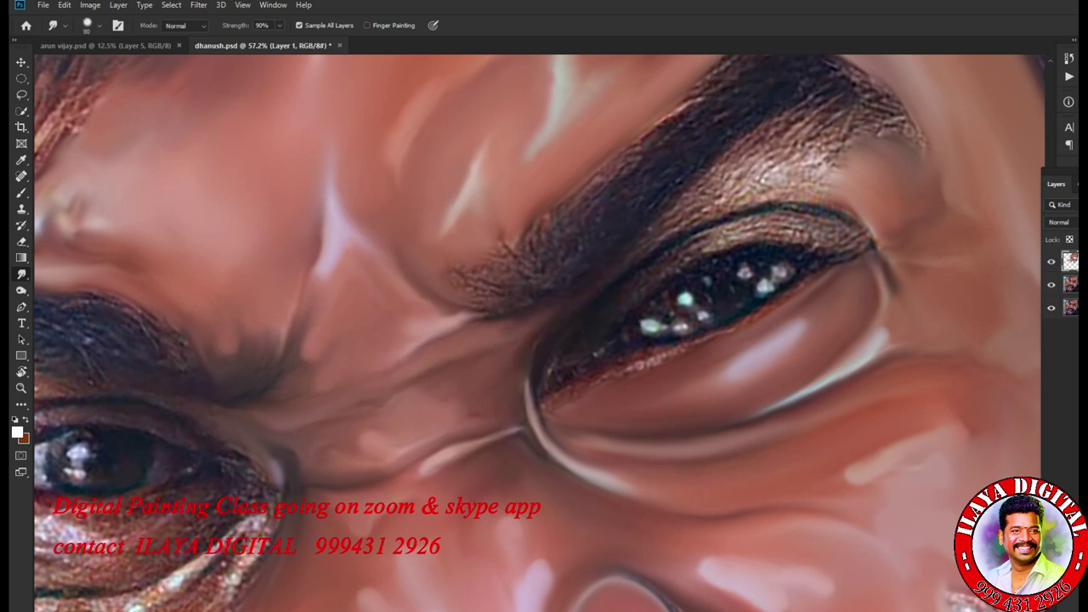
# Smudge the rough lower eyelid rim of the eye with the smoothed under-eye bag into a clean edge.
pyautogui.moveTo(373, 255); pyautogui.dragTo(331, 182)
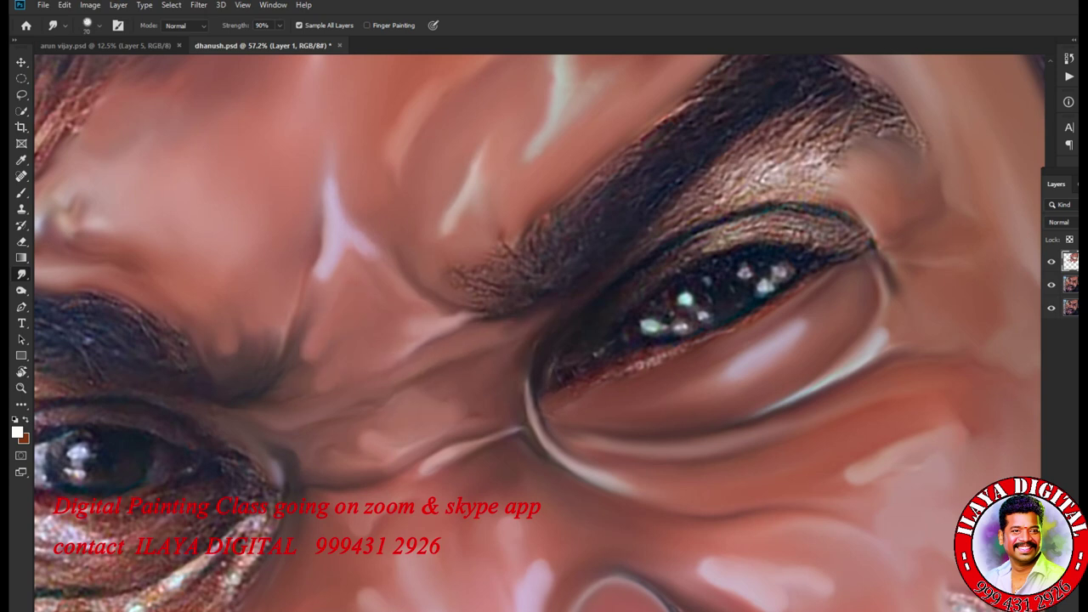
pyautogui.moveTo(544, 413); pyautogui.dragTo(728, 328)
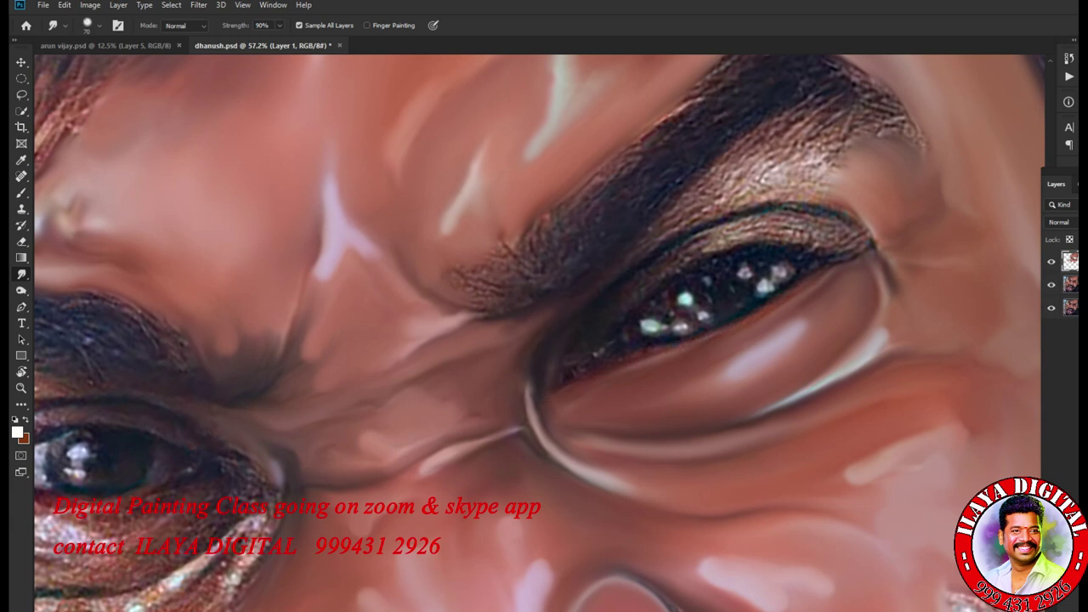
# Smudge the hairs of the eyebrow above that eye into a soft dark shape with feathered edges.
pyautogui.moveTo(731, 170); pyautogui.dragTo(711, 194)
pyautogui.moveTo(493, 241); pyautogui.dragTo(536, 277)
pyautogui.moveTo(534, 223); pyautogui.dragTo(520, 255)
pyautogui.moveTo(488, 323); pyautogui.dragTo(452, 318)
pyautogui.moveTo(680, 306); pyautogui.dragTo(459, 476)
pyautogui.moveTo(323, 383); pyautogui.dragTo(544, 223)
# Smooth the eyebrow's outer tail and the grainy skin between the brow and the upper eyelid.
pyautogui.press('[')
pyautogui.press('[')
pyautogui.press('[')
pyautogui.press('[')
pyautogui.press('[')
pyautogui.press('[')
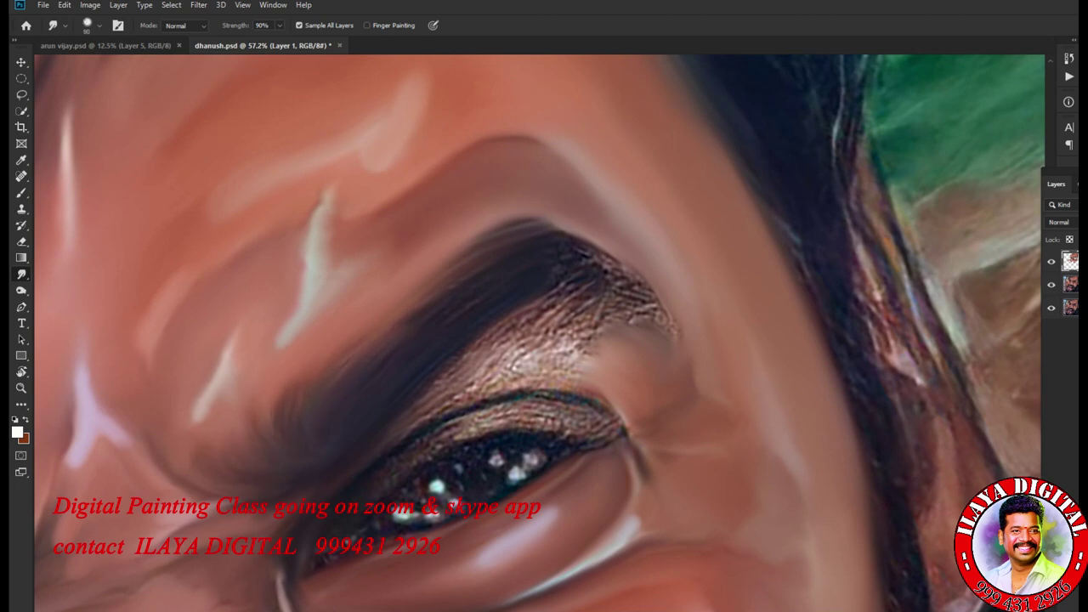
pyautogui.moveTo(416, 423)
pyautogui.mouseDown()
pyautogui.moveTo(502, 384)
pyautogui.moveTo(568, 374)
pyautogui.moveTo(484, 396)
pyautogui.mouseUp()
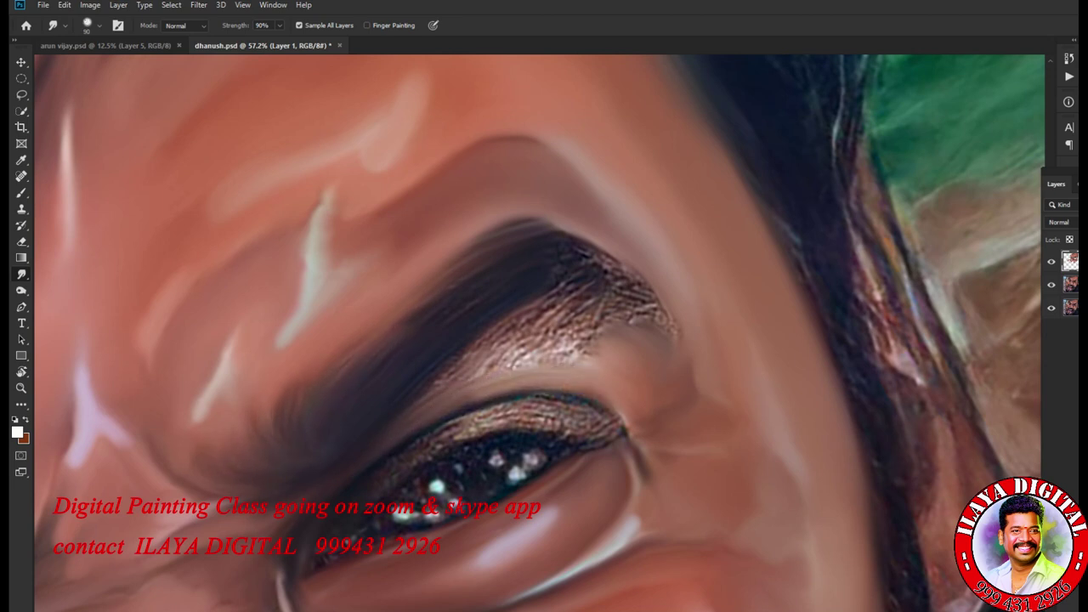
pyautogui.moveTo(578, 238)
pyautogui.mouseDown()
pyautogui.moveTo(655, 306)
pyautogui.moveTo(561, 310)
pyautogui.moveTo(420, 395)
pyautogui.mouseUp()
pyautogui.moveTo(519, 357)
pyautogui.mouseDown()
pyautogui.moveTo(578, 336)
pyautogui.moveTo(510, 332)
pyautogui.moveTo(594, 349)
pyautogui.moveTo(621, 327)
pyautogui.mouseUp()
pyautogui.moveTo(675, 303); pyautogui.dragTo(644, 325)
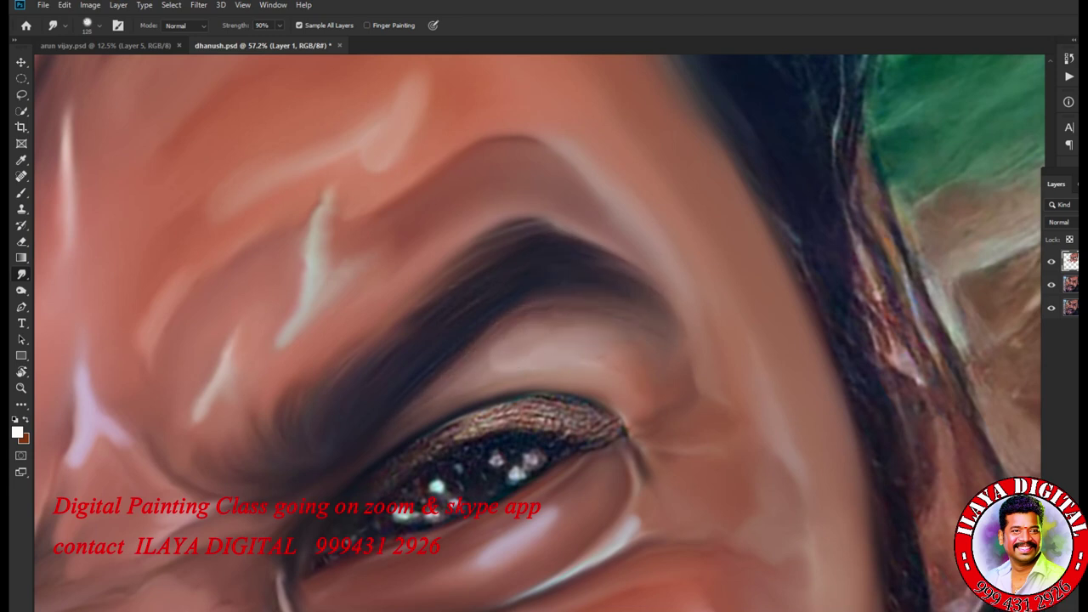
# Shape the pale brow-bone highlight under the eyebrow's arch with a smaller Smudge brush.
pyautogui.press('[')
pyautogui.press('[')
pyautogui.press('[')
pyautogui.press('[')
pyautogui.press('[')
pyautogui.moveTo(578, 327); pyautogui.dragTo(612, 344)
pyautogui.moveTo(497, 368); pyautogui.dragTo(466, 390)
pyautogui.moveTo(605, 340); pyautogui.dragTo(625, 347)
pyautogui.moveTo(586, 395); pyautogui.dragTo(616, 409)
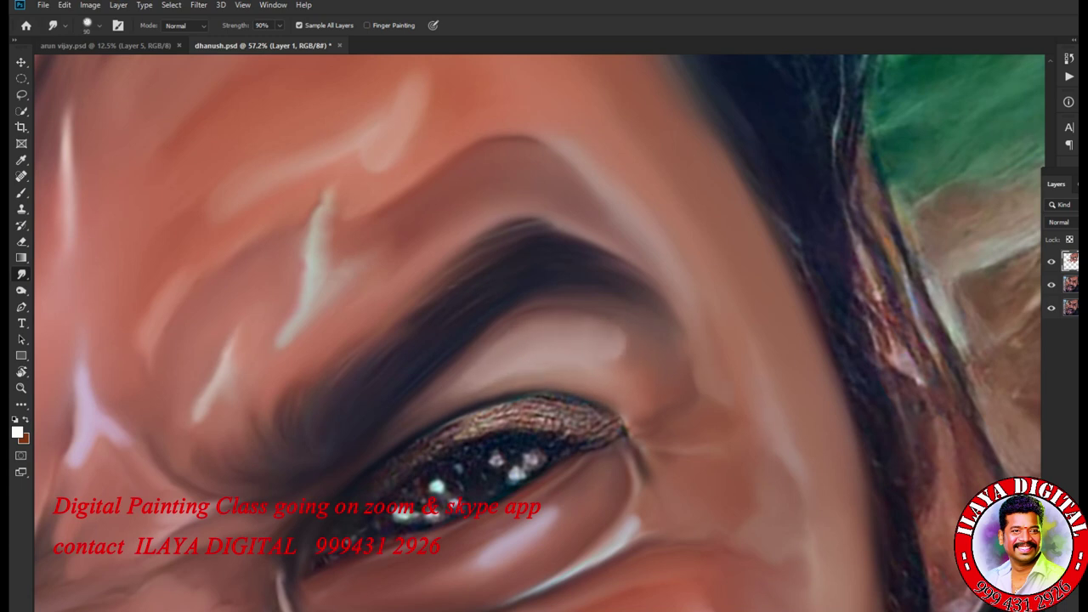
# Smudge the textured upper eyelid, its crease and the dark lash line out to the eye's outer corner.
pyautogui.moveTo(491, 418)
pyautogui.mouseDown()
pyautogui.moveTo(527, 415)
pyautogui.moveTo(425, 442)
pyautogui.mouseUp()
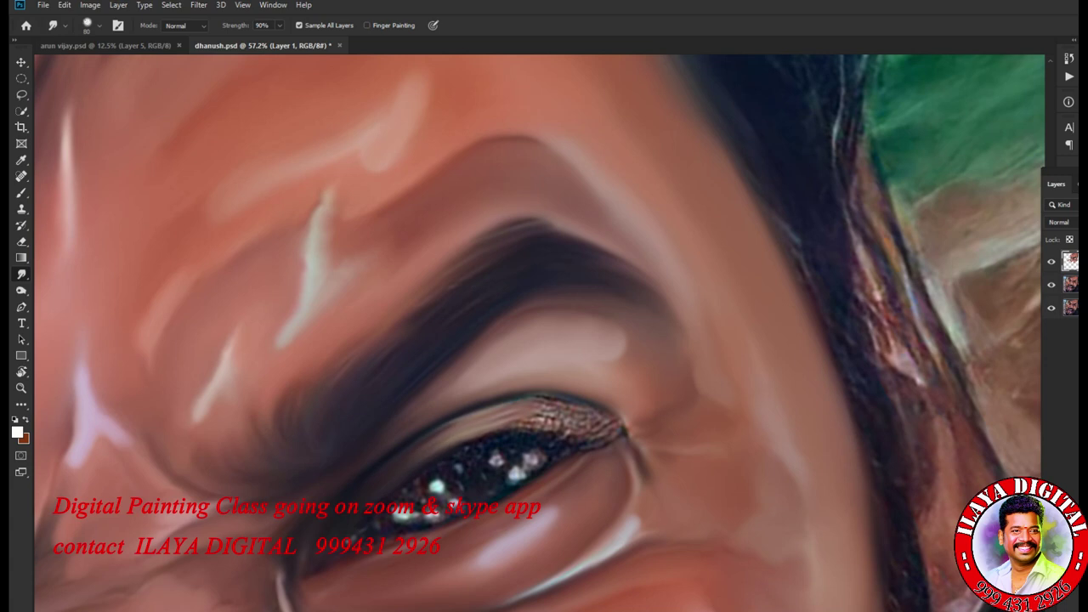
pyautogui.moveTo(505, 421)
pyautogui.mouseDown()
pyautogui.moveTo(584, 408)
pyautogui.moveTo(626, 430)
pyautogui.mouseUp()
pyautogui.moveTo(506, 430); pyautogui.dragTo(561, 433)
pyautogui.moveTo(458, 418); pyautogui.dragTo(586, 401)
pyautogui.moveTo(483, 405); pyautogui.dragTo(529, 400)
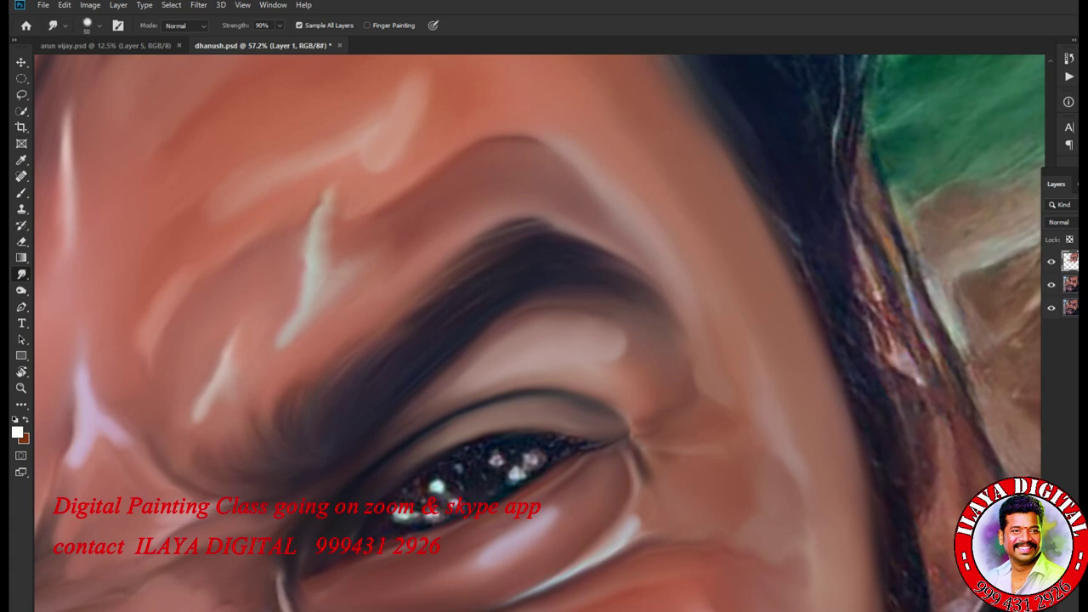
pyautogui.moveTo(563, 437); pyautogui.dragTo(629, 432)
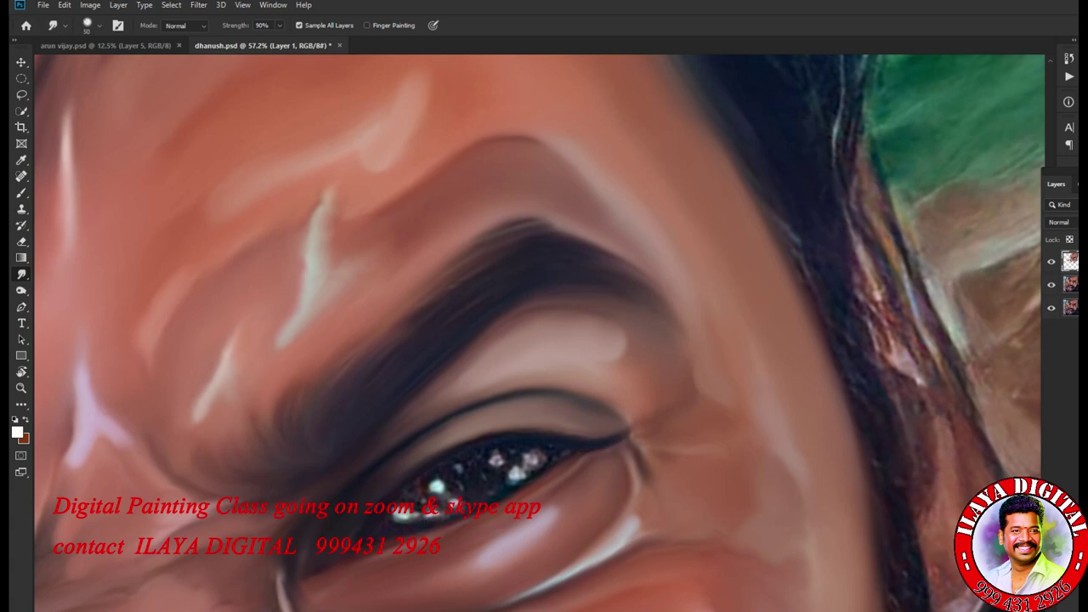
# Smooth the eyeball's iris, white and light reflections with the Smudge brush reduced to 40.
pyautogui.moveTo(398, 520); pyautogui.dragTo(443, 516)
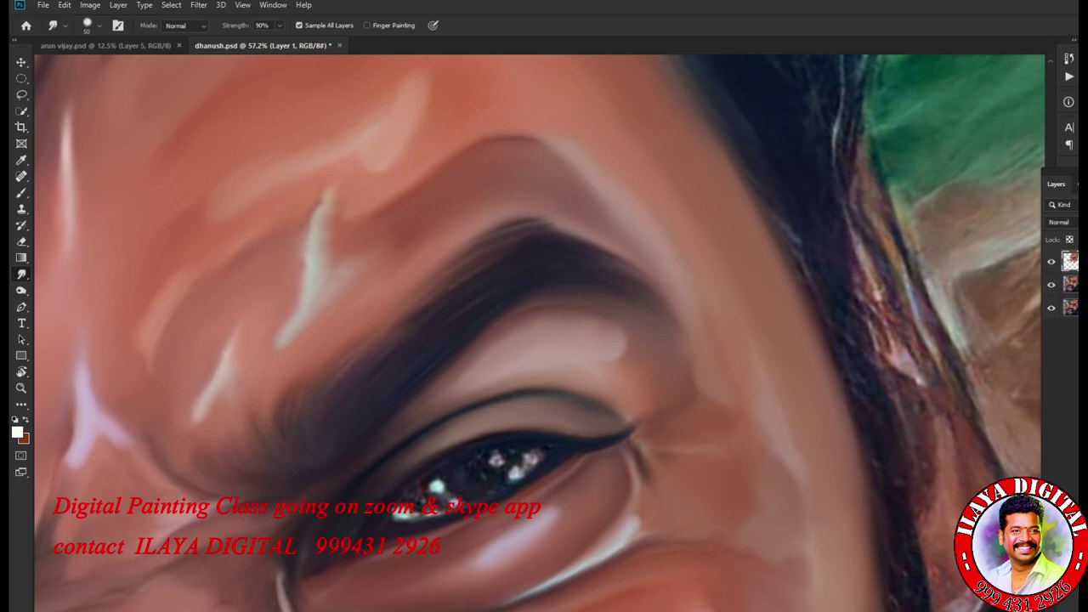
pyautogui.moveTo(525, 464); pyautogui.dragTo(544, 455)
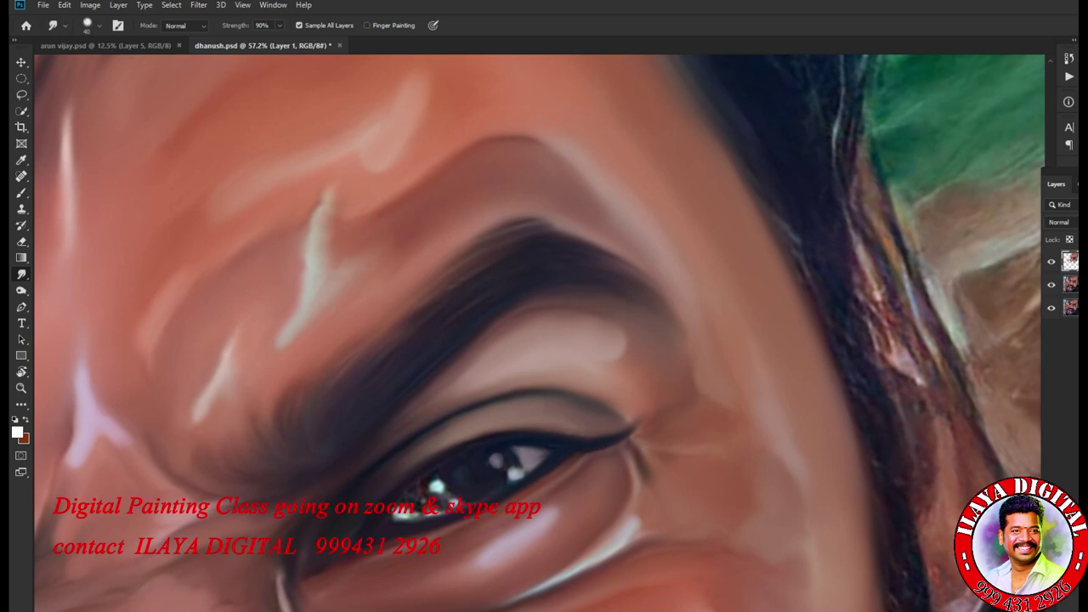
pyautogui.moveTo(388, 517); pyautogui.dragTo(405, 513)
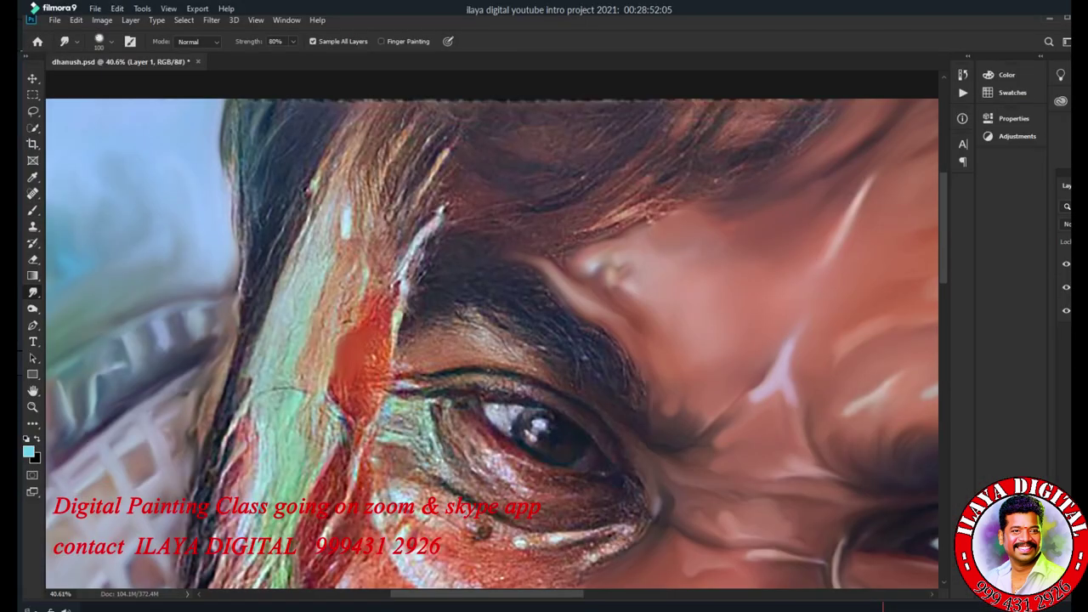
# Smudge the green and beige painted strands and the orange patch beside the other eye at 80% strength.
pyautogui.moveTo(393, 286)
pyautogui.mouseDown()
pyautogui.moveTo(374, 365)
pyautogui.moveTo(333, 400)
pyautogui.moveTo(377, 393)
pyautogui.moveTo(422, 239)
pyautogui.moveTo(394, 353)
pyautogui.mouseUp()
pyautogui.press(']')
pyautogui.press(']')
pyautogui.press(']')
pyautogui.press(']')
pyautogui.press(']')
pyautogui.press(']')
pyautogui.moveTo(319, 194); pyautogui.dragTo(270, 306)
pyautogui.moveTo(331, 221); pyautogui.dragTo(297, 255)
pyautogui.moveTo(310, 318)
pyautogui.mouseDown()
pyautogui.moveTo(255, 378)
pyautogui.moveTo(357, 285)
pyautogui.moveTo(393, 217)
pyautogui.mouseUp()
pyautogui.moveTo(344, 272); pyautogui.dragTo(365, 204)
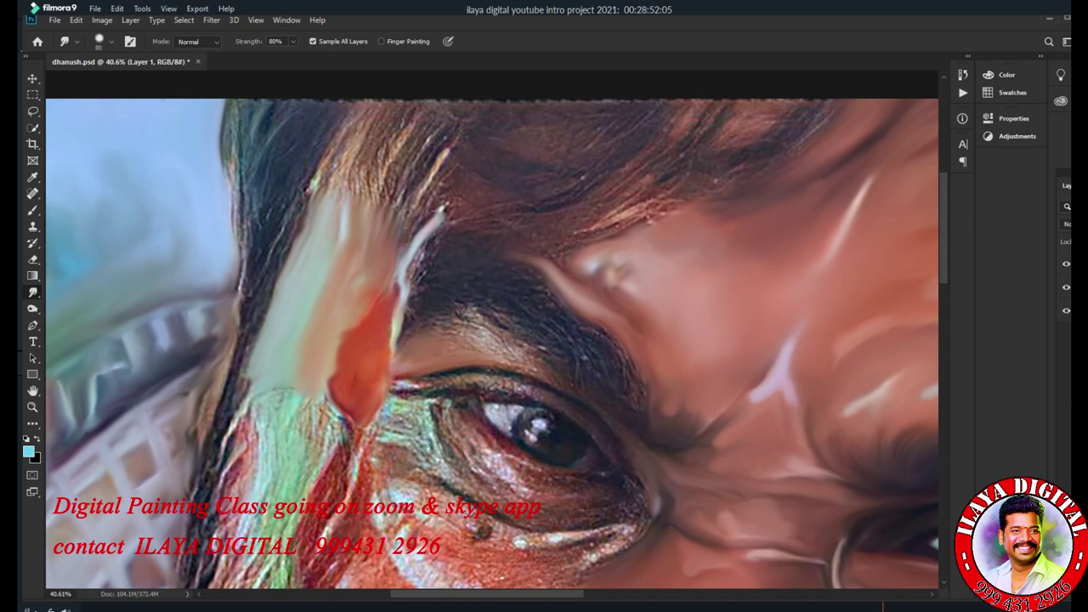
# Smooth the skin beneath the other eyebrow, the orange patch and the white strand beside it.
pyautogui.moveTo(444, 340)
pyautogui.mouseDown()
pyautogui.moveTo(507, 332)
pyautogui.moveTo(561, 370)
pyautogui.mouseUp()
pyautogui.scroll(3, 476, 510)
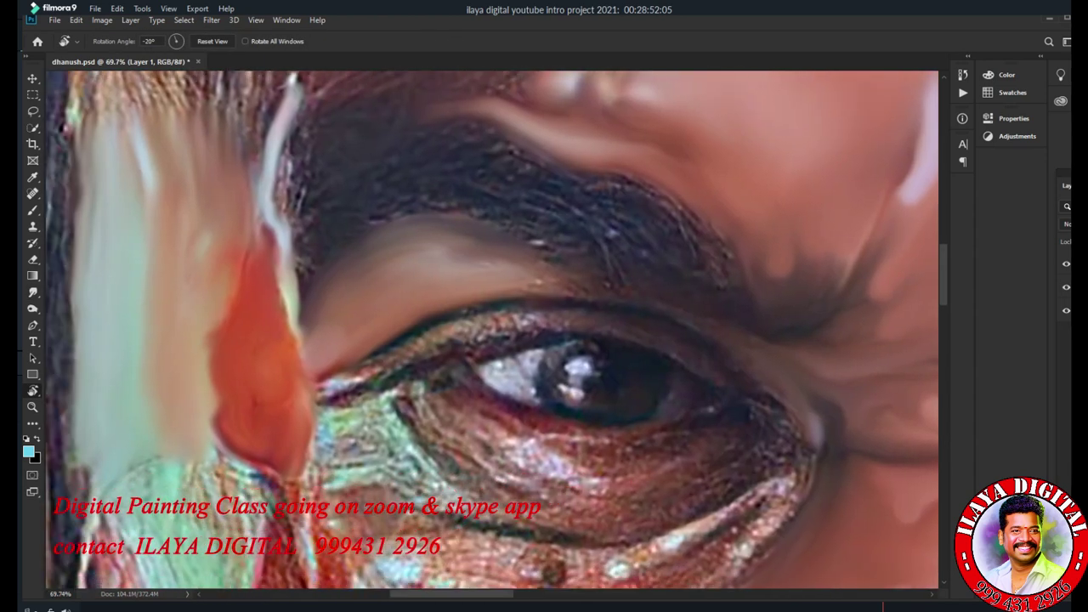
pyautogui.moveTo(229, 284); pyautogui.dragTo(216, 408)
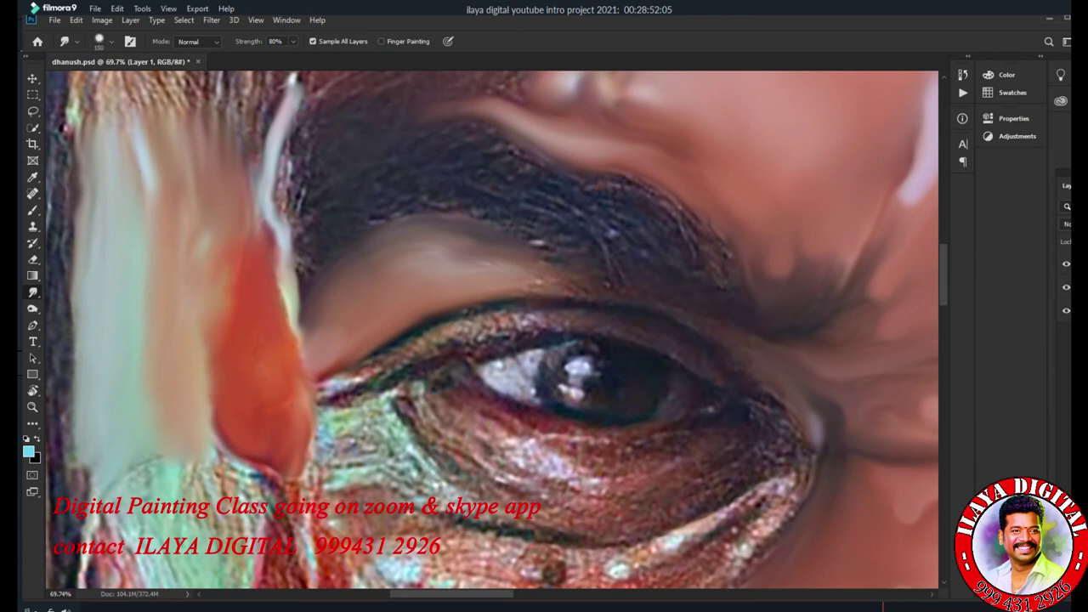
pyautogui.moveTo(304, 281); pyautogui.dragTo(285, 136)
# Smudge the hairs of the eyebrow beside the white strand along its whole length into a soft dark shape.
pyautogui.press(']')
pyautogui.press(']')
pyautogui.moveTo(374, 218); pyautogui.dragTo(489, 212)
pyautogui.moveTo(548, 284); pyautogui.dragTo(629, 306)
pyautogui.moveTo(646, 253); pyautogui.dragTo(727, 255)
pyautogui.moveTo(527, 239)
pyautogui.mouseDown()
pyautogui.moveTo(604, 259)
pyautogui.moveTo(625, 297)
pyautogui.mouseUp()
pyautogui.moveTo(607, 229)
pyautogui.mouseDown()
pyautogui.moveTo(552, 191)
pyautogui.moveTo(646, 185)
pyautogui.mouseUp()
pyautogui.moveTo(531, 168)
pyautogui.mouseDown()
pyautogui.moveTo(497, 146)
pyautogui.moveTo(540, 165)
pyautogui.mouseUp()
pyautogui.moveTo(289, 213); pyautogui.dragTo(306, 247)
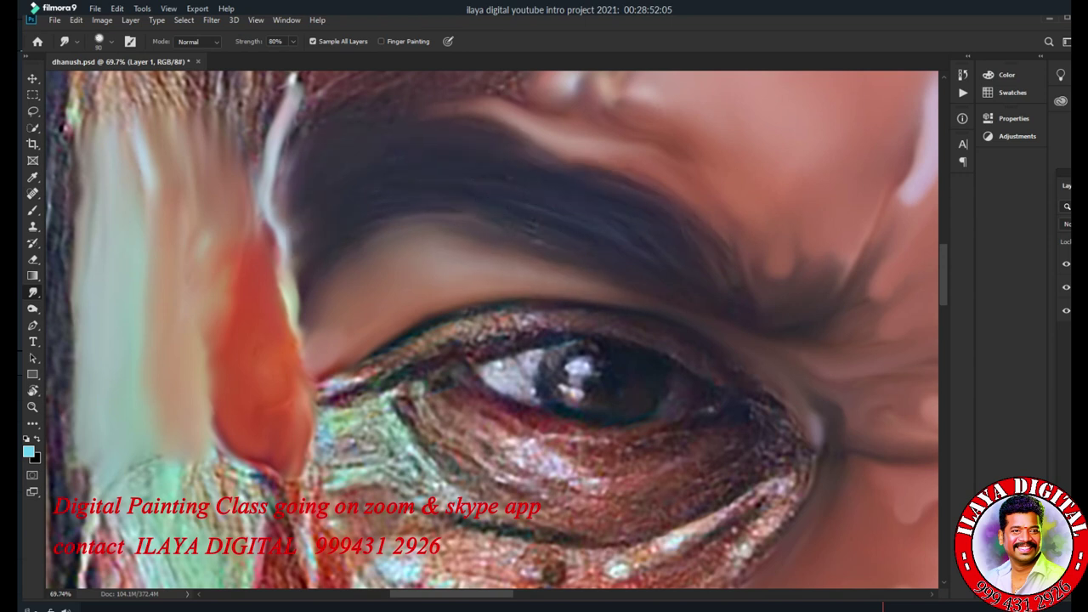
# Pull fine hairs out of the newly smoothed eyebrow's inner end with the Triangle - Dots smudge brush at 50 px.
pyautogui.hscroll(10, 492, 331)
pyautogui.hscroll(-10, 491, 331)
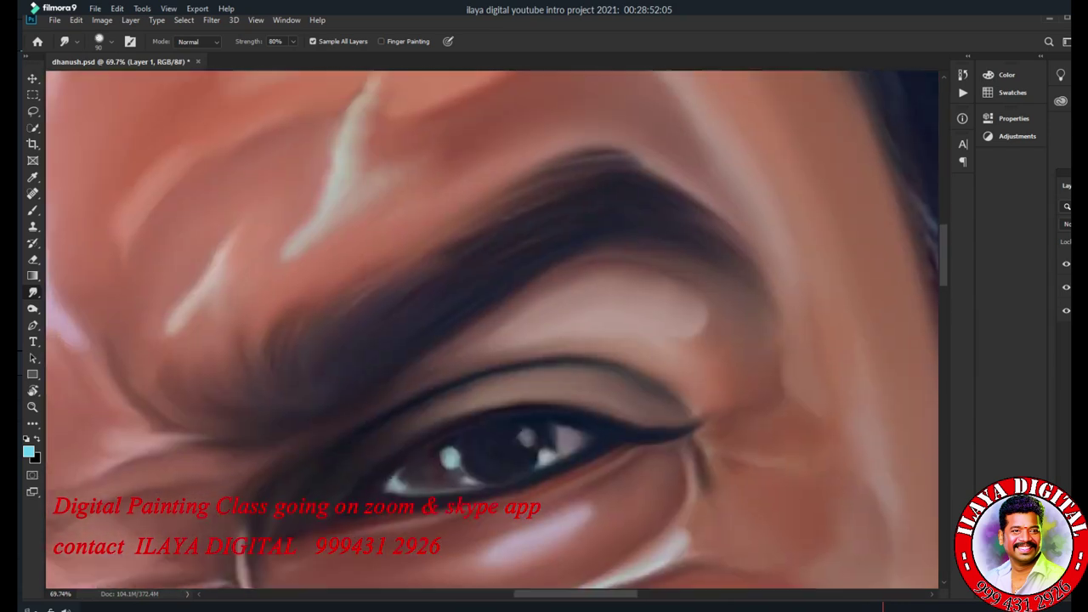
pyautogui.rightClick(534, 248)
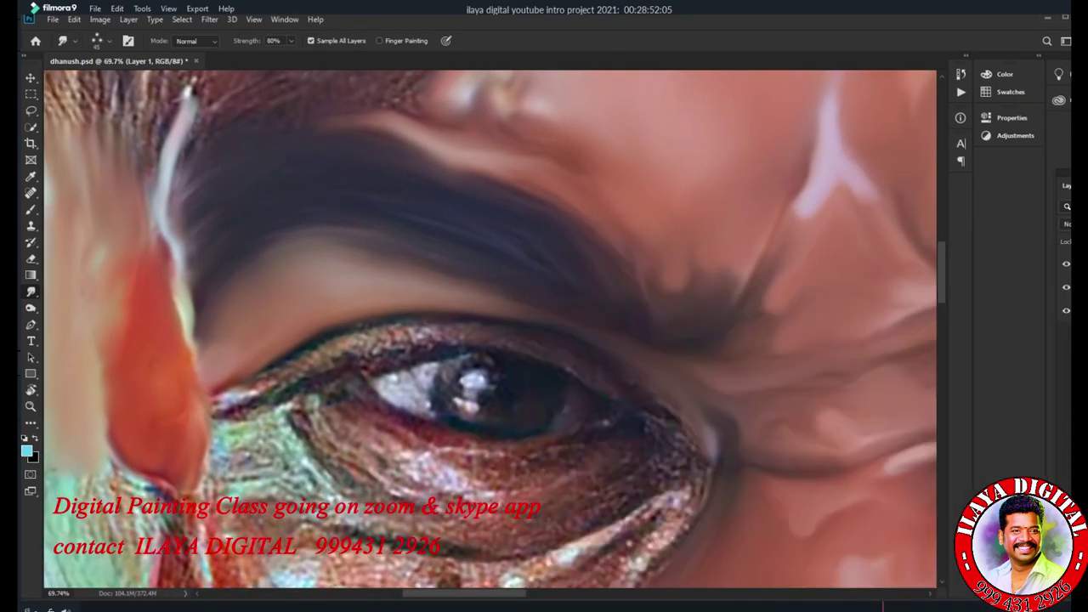
pyautogui.scroll(4, 331, 314)
pyautogui.moveTo(645, 357); pyautogui.dragTo(634, 260)
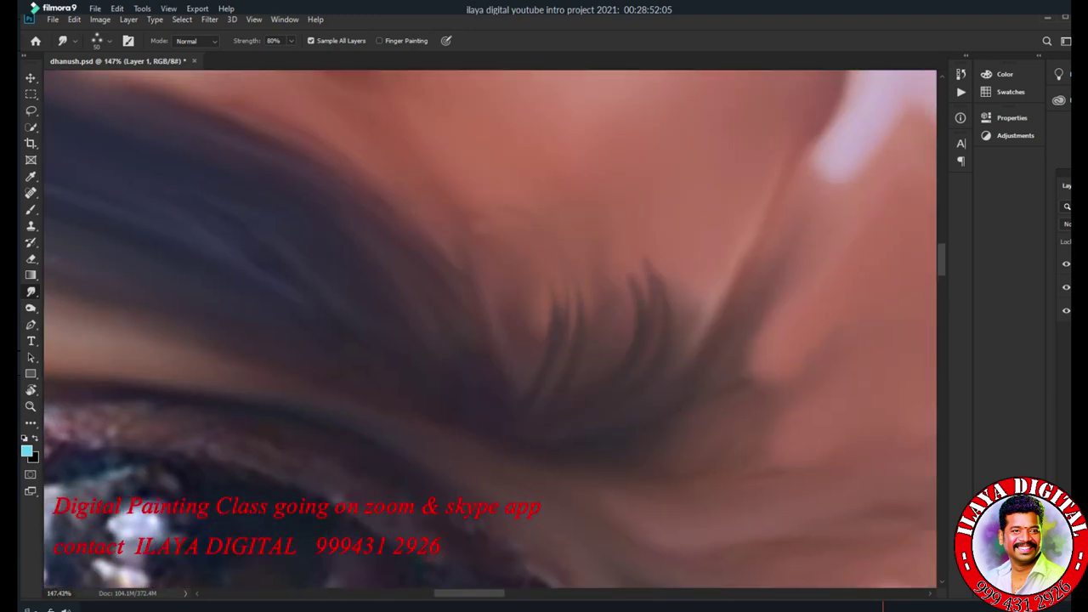
pyautogui.moveTo(586, 381); pyautogui.dragTo(571, 255)
pyautogui.moveTo(544, 348); pyautogui.dragTo(527, 294)
pyautogui.moveTo(510, 340); pyautogui.dragTo(748, 425)
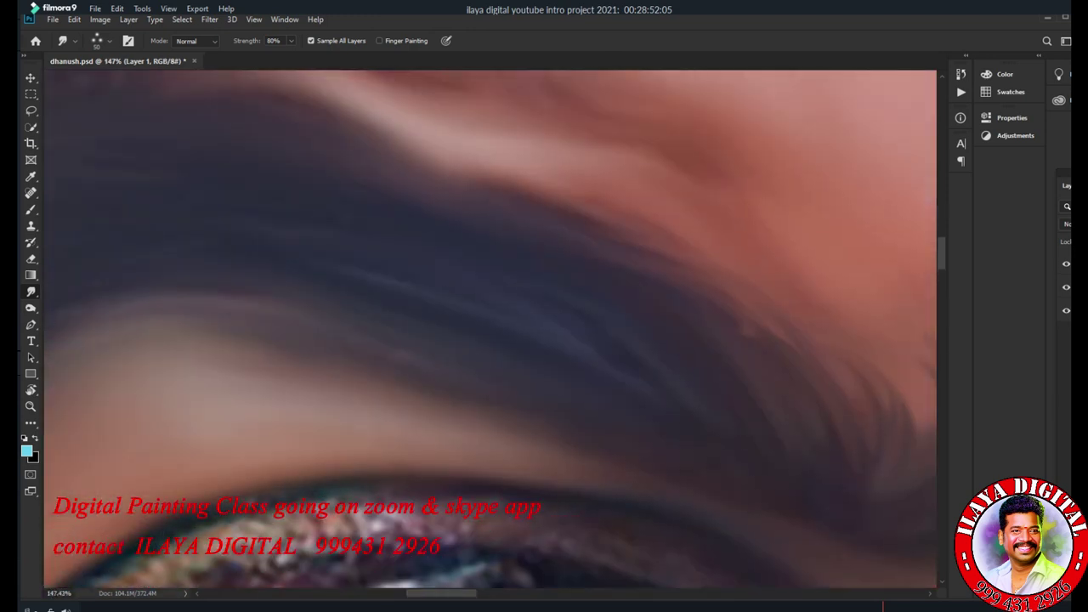
pyautogui.scroll(-6, 490, 270)
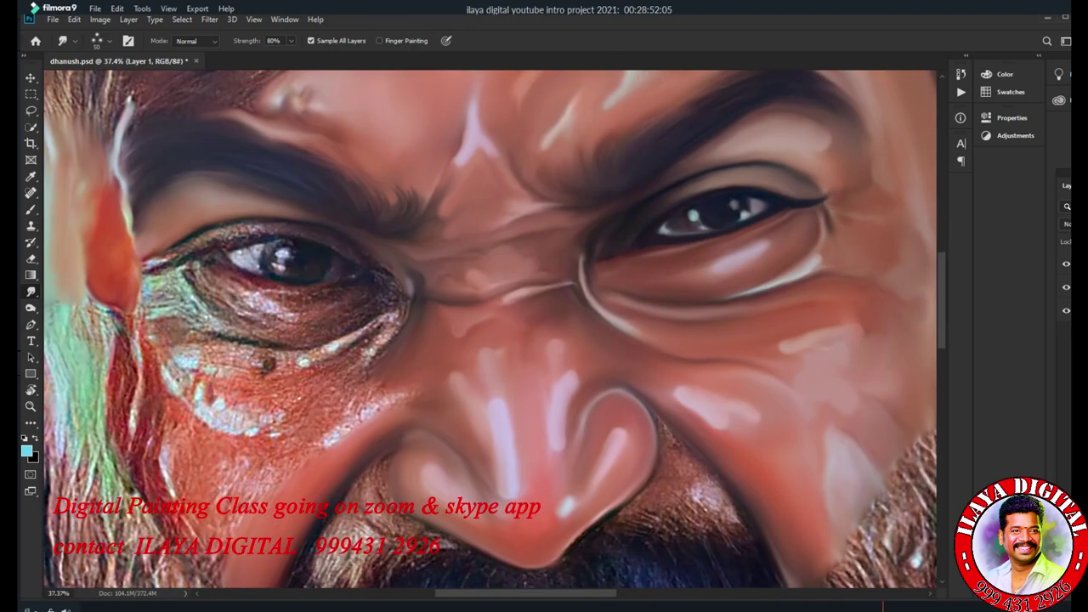
# Switch back to a round Smudge brush and smooth the dark red strands running down the cheek below the orange patch.
pyautogui.rightClick(489, 270)
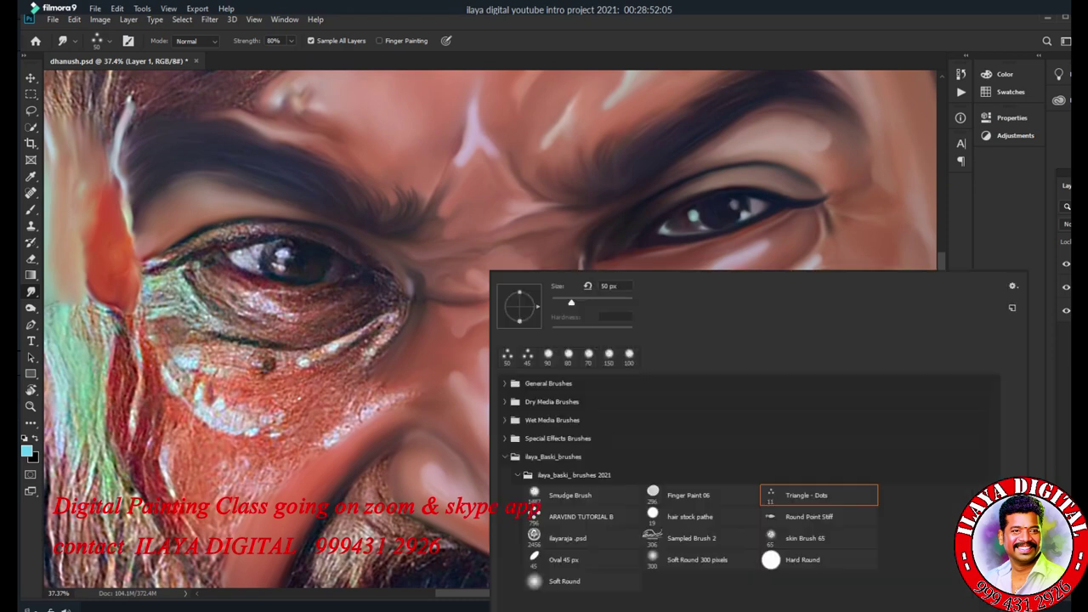
pyautogui.press('Escape')
pyautogui.scroll(3, 340, 339)
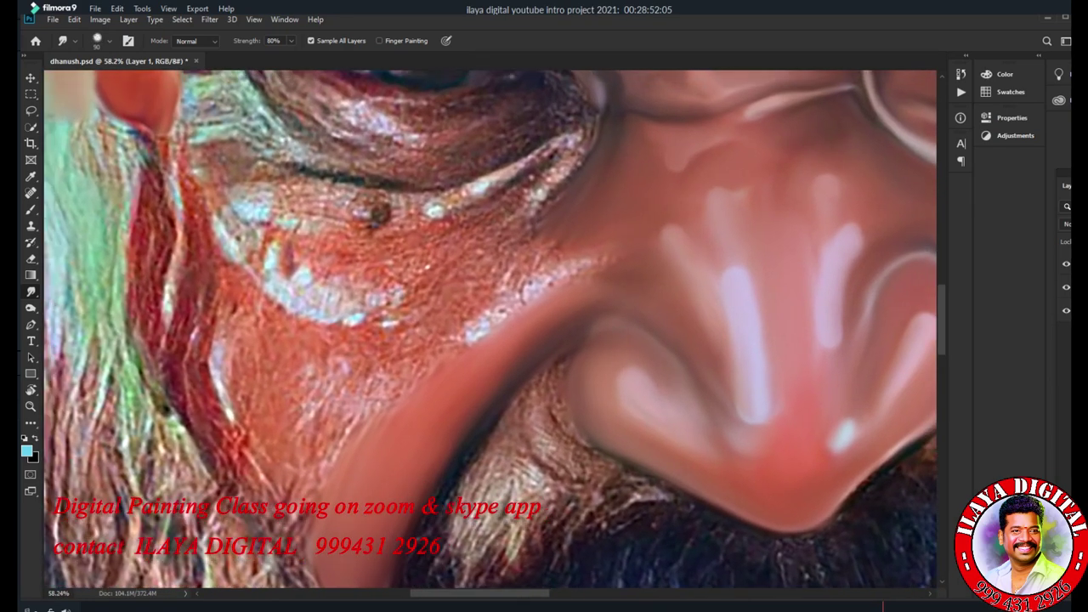
pyautogui.scroll(-1, 490, 333)
pyautogui.moveTo(340, 248)
pyautogui.mouseDown()
pyautogui.moveTo(357, 285)
pyautogui.moveTo(365, 459)
pyautogui.mouseUp()
pyautogui.moveTo(396, 289); pyautogui.dragTo(401, 344)
pyautogui.moveTo(390, 263); pyautogui.dragTo(384, 459)
pyautogui.moveTo(401, 417); pyautogui.dragTo(397, 493)
pyautogui.moveTo(409, 437); pyautogui.dragTo(434, 531)
pyautogui.moveTo(400, 398); pyautogui.dragTo(397, 450)
pyautogui.moveTo(379, 302); pyautogui.dragTo(377, 441)
pyautogui.moveTo(353, 254); pyautogui.dragTo(374, 293)
pyautogui.moveTo(412, 327); pyautogui.dragTo(439, 391)
pyautogui.moveTo(430, 510); pyautogui.dragTo(429, 404)
# Smudge the cheek skin below the white crescent and the pale highlight beside the nose, enlarging the brush to 175.
pyautogui.press(']')
pyautogui.press(']')
pyautogui.moveTo(385, 345); pyautogui.dragTo(378, 416)
pyautogui.moveTo(508, 425); pyautogui.dragTo(585, 399)
pyautogui.moveTo(693, 336)
pyautogui.mouseDown()
pyautogui.moveTo(633, 378)
pyautogui.moveTo(644, 384)
pyautogui.mouseUp()
pyautogui.moveTo(707, 367); pyautogui.dragTo(629, 418)
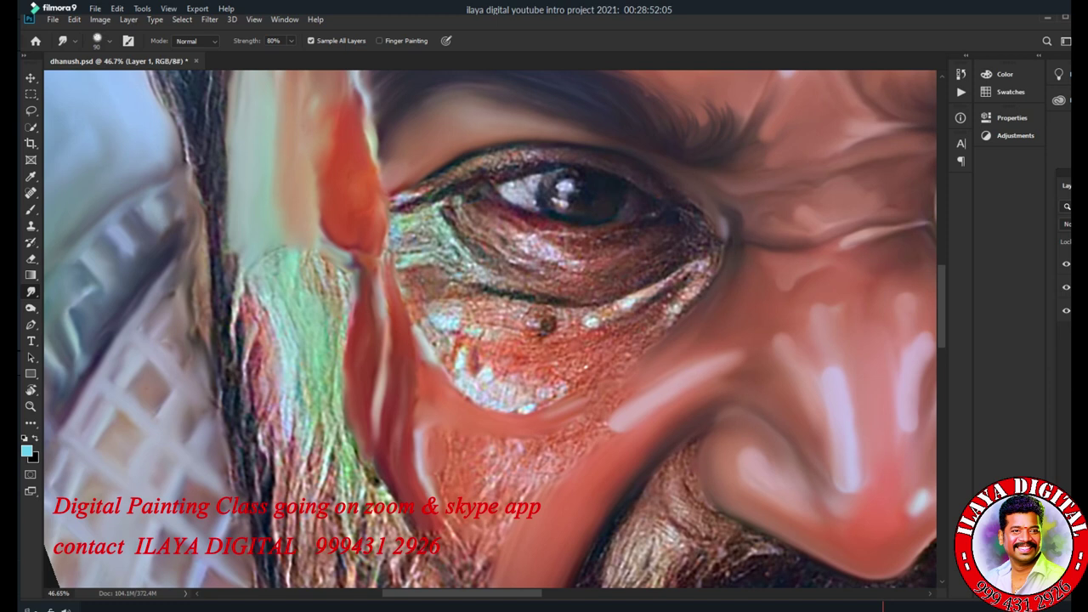
pyautogui.press(']')
pyautogui.press(']')
pyautogui.press(']')
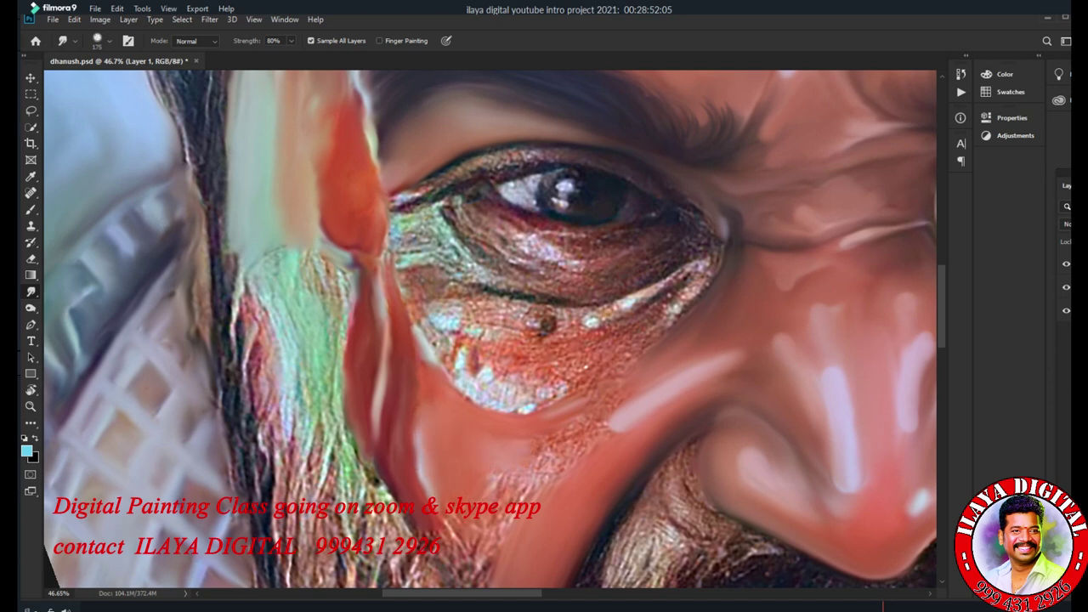
# Smudge the unfinished eye's upper lid crease, lash line, lower rim and inner corner with a smaller brush.
pyautogui.scroll(5, 588, 368)
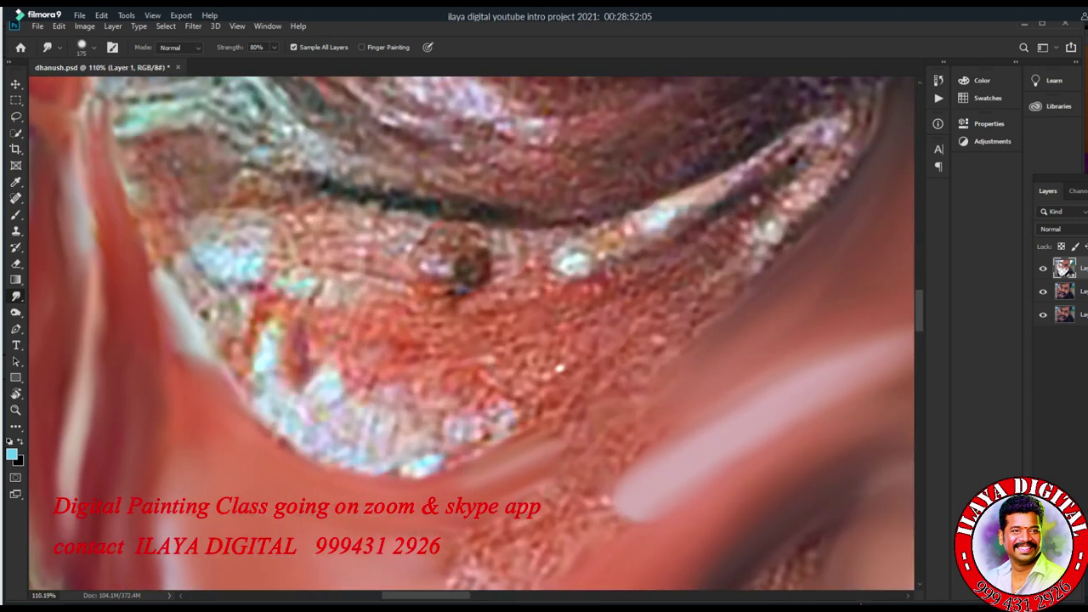
pyautogui.scroll(5, 472, 331)
pyautogui.moveTo(462, 303); pyautogui.dragTo(476, 289)
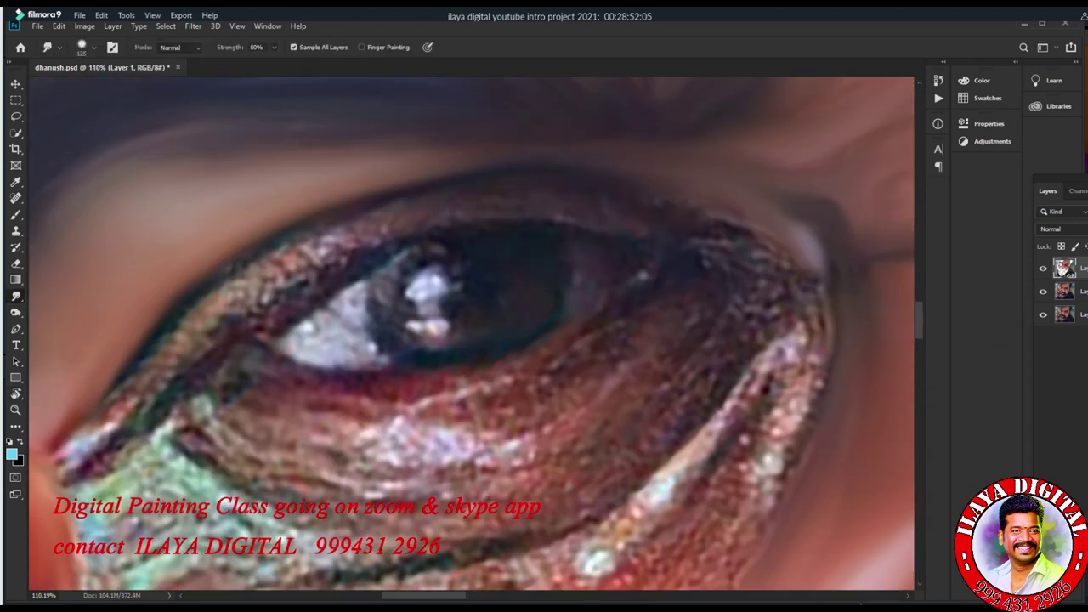
pyautogui.moveTo(106, 388)
pyautogui.mouseDown()
pyautogui.moveTo(277, 251)
pyautogui.moveTo(350, 223)
pyautogui.mouseUp()
pyautogui.moveTo(269, 357)
pyautogui.mouseDown()
pyautogui.moveTo(374, 378)
pyautogui.moveTo(406, 370)
pyautogui.mouseUp()
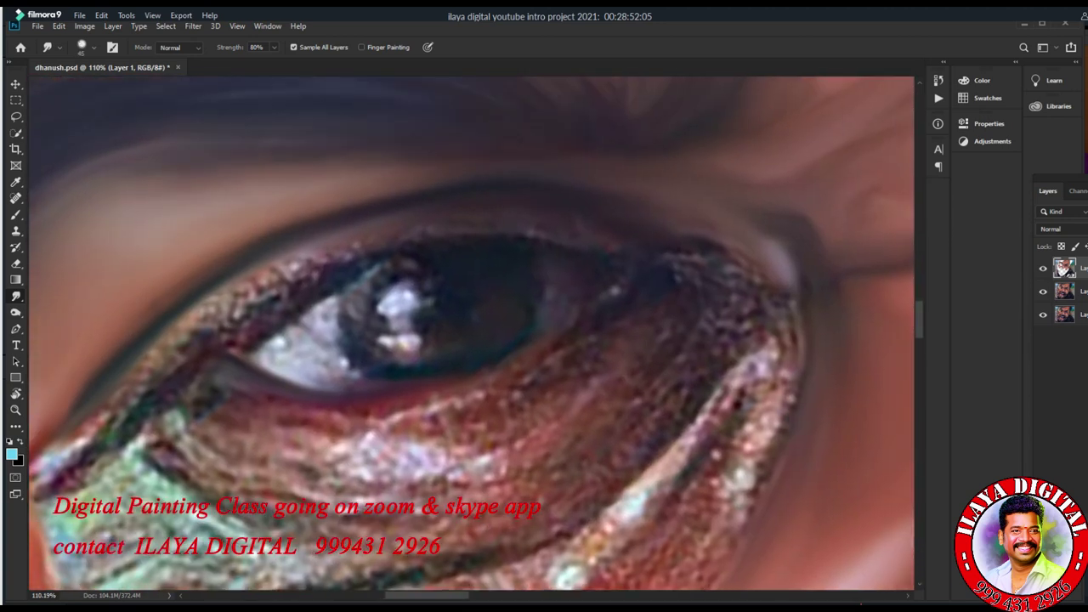
pyautogui.moveTo(548, 344); pyautogui.dragTo(578, 320)
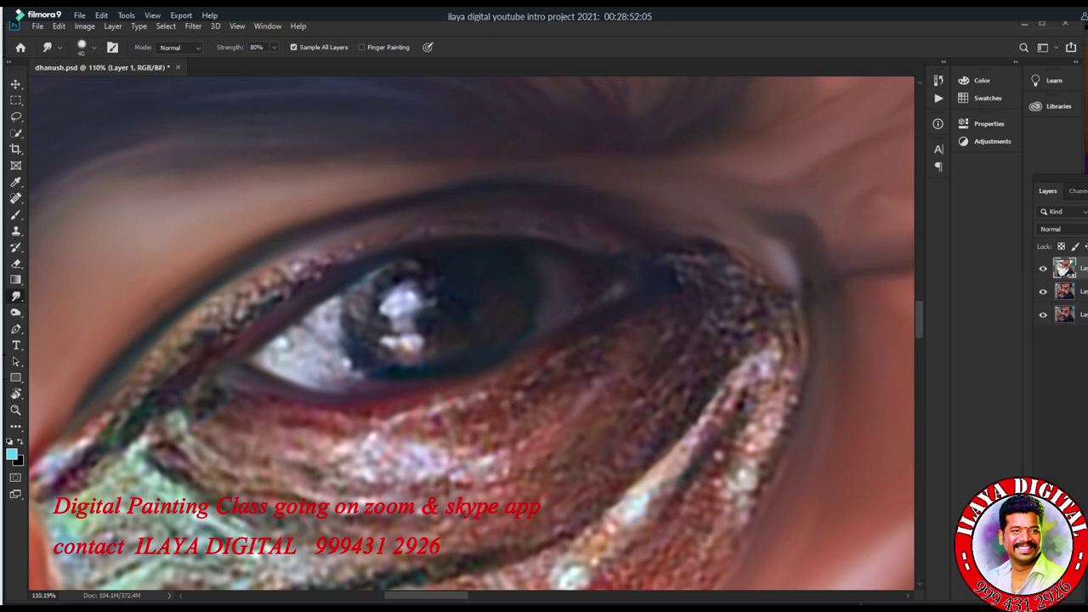
# Smooth the unfinished eye's iris, round its light reflections and blend the grainy white of the eyeball.
pyautogui.moveTo(386, 293)
pyautogui.mouseDown()
pyautogui.moveTo(407, 308)
pyautogui.moveTo(417, 346)
pyautogui.moveTo(387, 342)
pyautogui.mouseUp()
pyautogui.moveTo(355, 304)
pyautogui.mouseDown()
pyautogui.moveTo(344, 336)
pyautogui.moveTo(399, 370)
pyautogui.mouseUp()
pyautogui.moveTo(357, 327)
pyautogui.mouseDown()
pyautogui.moveTo(378, 299)
pyautogui.moveTo(429, 327)
pyautogui.moveTo(425, 348)
pyautogui.mouseUp()
pyautogui.moveTo(388, 315)
pyautogui.mouseDown()
pyautogui.moveTo(393, 287)
pyautogui.moveTo(412, 304)
pyautogui.mouseUp()
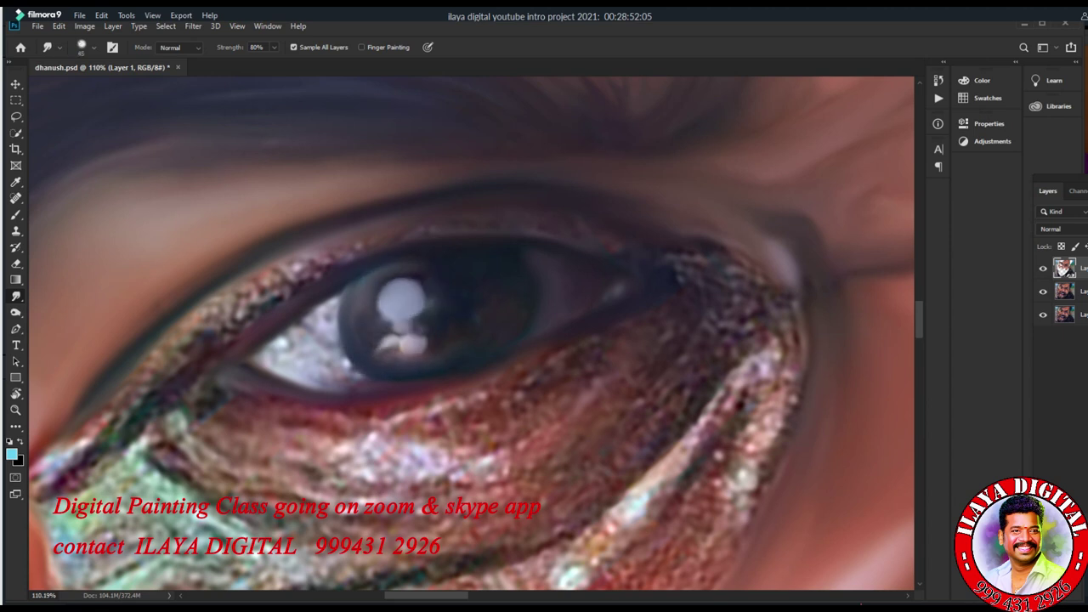
pyautogui.moveTo(306, 322)
pyautogui.mouseDown()
pyautogui.moveTo(353, 372)
pyautogui.moveTo(336, 378)
pyautogui.moveTo(374, 387)
pyautogui.mouseUp()
pyautogui.moveTo(264, 361)
pyautogui.mouseDown()
pyautogui.moveTo(336, 387)
pyautogui.moveTo(343, 290)
pyautogui.mouseUp()
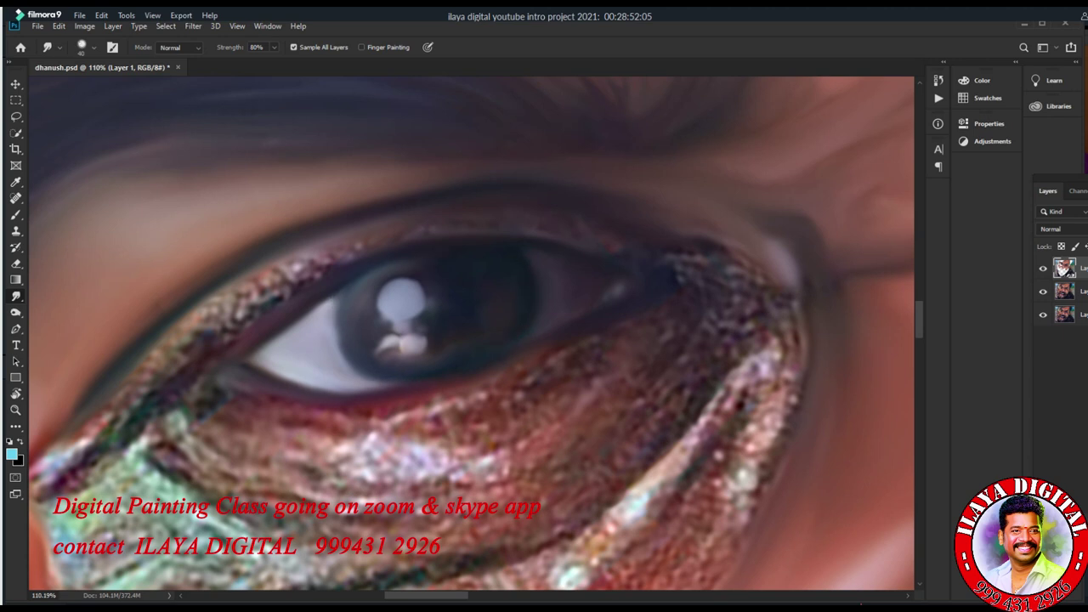
# Smudge the lower light reflections in the iris and smooth the grainy upper eyelid strip out to the eye's outer corner.
pyautogui.moveTo(343, 294); pyautogui.dragTo(346, 355)
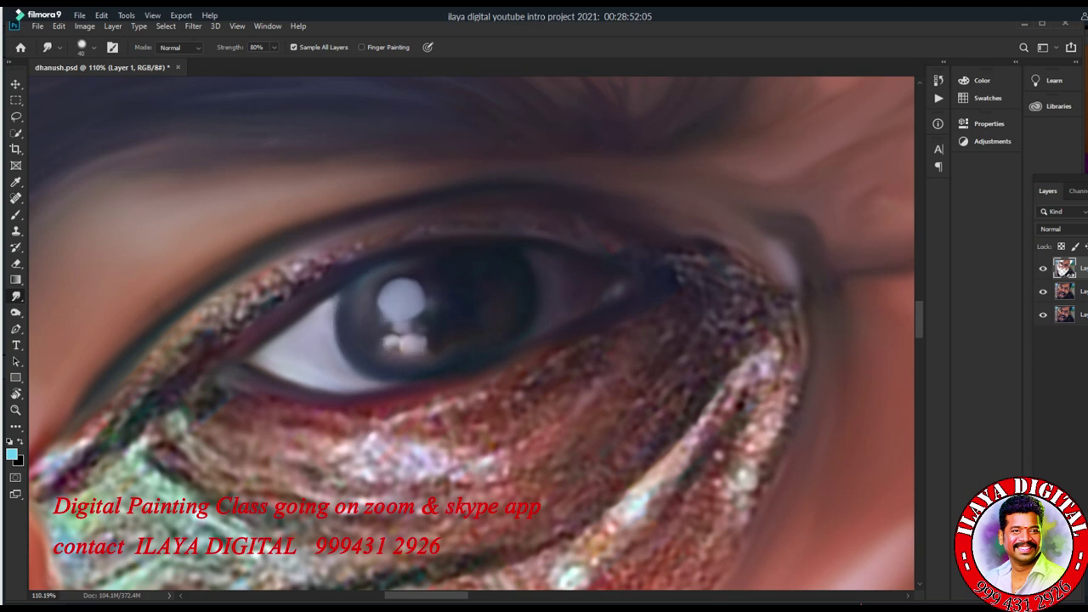
pyautogui.moveTo(251, 294); pyautogui.dragTo(332, 271)
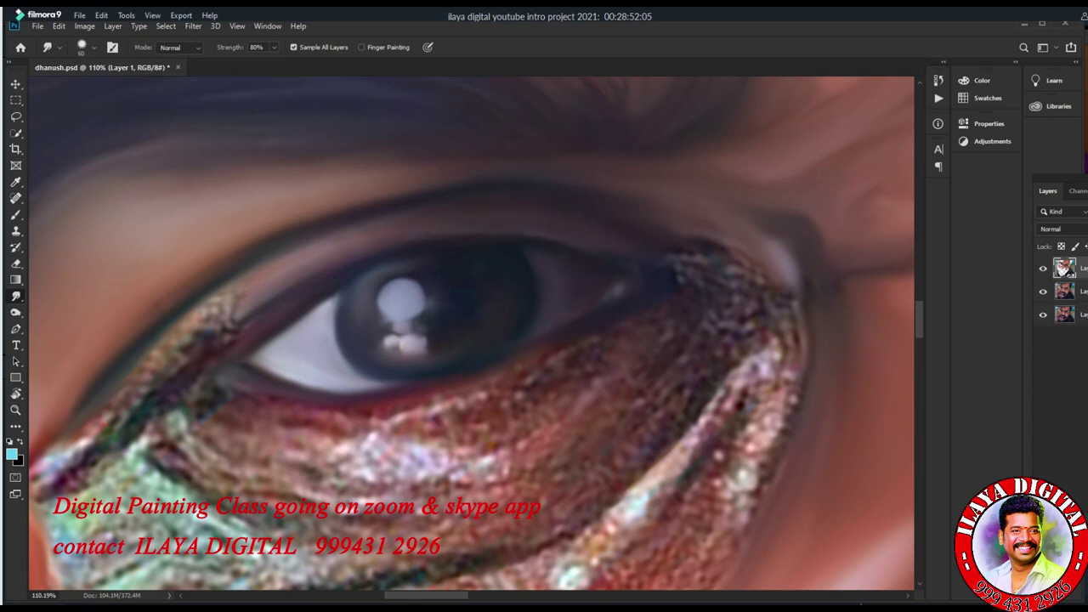
pyautogui.moveTo(115, 412); pyautogui.dragTo(229, 310)
pyautogui.moveTo(90, 438)
pyautogui.mouseDown()
pyautogui.moveTo(43, 472)
pyautogui.moveTo(124, 403)
pyautogui.mouseUp()
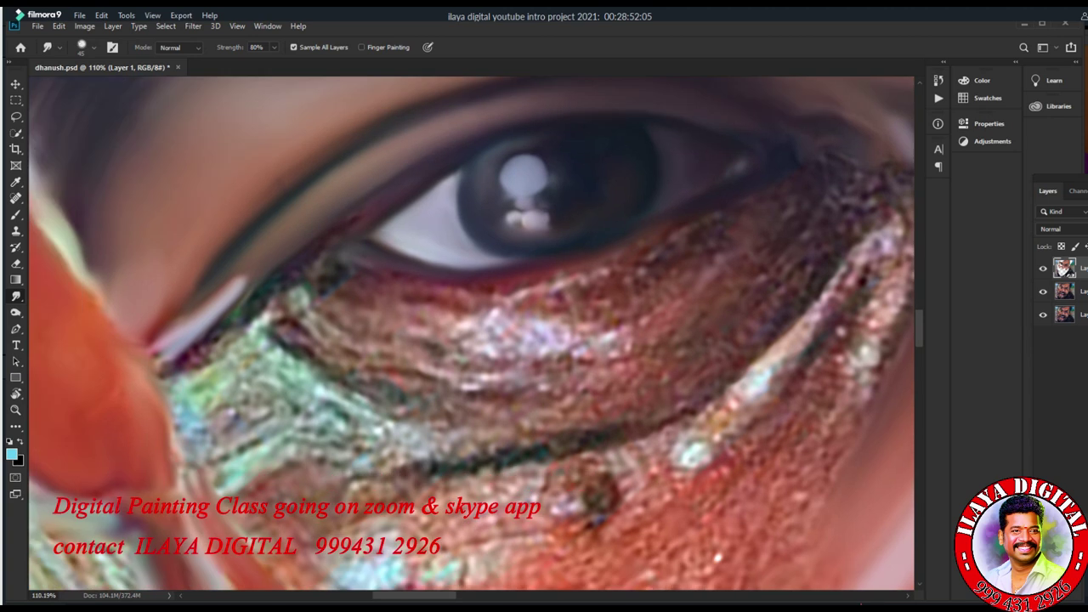
# Smooth the eye's outer-corner strip, inner corner, lower rim and the dark crease curving under the eye.
pyautogui.moveTo(744, 285); pyautogui.dragTo(867, 162)
pyautogui.moveTo(155, 266); pyautogui.dragTo(124, 245)
pyautogui.moveTo(170, 350); pyautogui.dragTo(242, 281)
pyautogui.moveTo(425, 463); pyautogui.dragTo(685, 406)
pyautogui.moveTo(846, 259)
pyautogui.mouseDown()
pyautogui.moveTo(612, 425)
pyautogui.moveTo(756, 408)
pyautogui.mouseUp()
pyautogui.moveTo(319, 272)
pyautogui.mouseDown()
pyautogui.moveTo(527, 289)
pyautogui.moveTo(655, 255)
pyautogui.moveTo(374, 304)
pyautogui.moveTo(706, 255)
pyautogui.mouseUp()
pyautogui.moveTo(807, 183); pyautogui.dragTo(705, 225)
pyautogui.moveTo(854, 197); pyautogui.dragTo(841, 210)
pyautogui.moveTo(633, 367); pyautogui.dragTo(510, 425)
pyautogui.moveTo(399, 382); pyautogui.dragTo(662, 382)
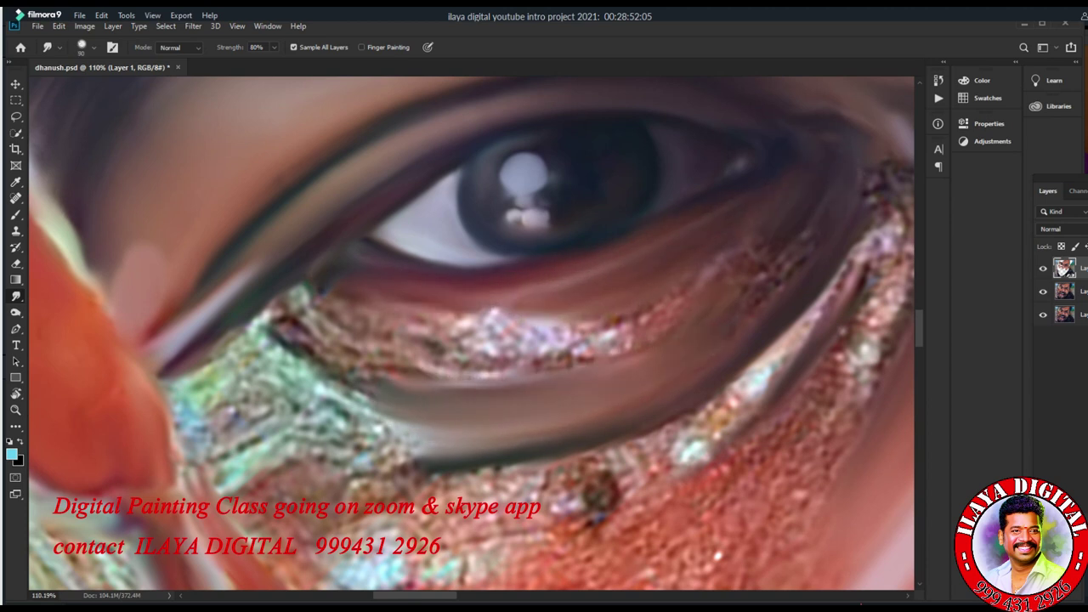
# Blend the grainy pink highlight band and surrounding skin of the lower eyelid into smooth curved strokes.
pyautogui.moveTo(765, 285); pyautogui.dragTo(688, 348)
pyautogui.moveTo(595, 437); pyautogui.dragTo(450, 459)
pyautogui.moveTo(442, 348); pyautogui.dragTo(561, 327)
pyautogui.moveTo(434, 327); pyautogui.dragTo(603, 302)
pyautogui.moveTo(586, 349)
pyautogui.mouseDown()
pyautogui.moveTo(731, 255)
pyautogui.moveTo(671, 306)
pyautogui.mouseUp()
pyautogui.moveTo(535, 315)
pyautogui.mouseDown()
pyautogui.moveTo(654, 277)
pyautogui.moveTo(714, 293)
pyautogui.mouseUp()
pyautogui.moveTo(250, 344)
pyautogui.mouseDown()
pyautogui.moveTo(319, 287)
pyautogui.moveTo(502, 374)
pyautogui.mouseUp()
pyautogui.moveTo(408, 336); pyautogui.dragTo(327, 285)
pyautogui.moveTo(396, 293); pyautogui.dragTo(433, 287)
pyautogui.moveTo(425, 357)
pyautogui.mouseDown()
pyautogui.moveTo(493, 313)
pyautogui.moveTo(569, 344)
pyautogui.mouseUp()
pyautogui.moveTo(595, 325)
pyautogui.mouseDown()
pyautogui.moveTo(689, 293)
pyautogui.moveTo(735, 238)
pyautogui.mouseUp()
pyautogui.moveTo(600, 298); pyautogui.dragTo(672, 264)
# Smudge the grainy green patch below the eye's outer corner and blend it into the under-eye skin.
pyautogui.moveTo(204, 408); pyautogui.dragTo(246, 387)
pyautogui.moveTo(187, 433); pyautogui.dragTo(281, 357)
pyautogui.moveTo(170, 382); pyautogui.dragTo(250, 328)
pyautogui.moveTo(170, 459); pyautogui.dragTo(306, 408)
pyautogui.moveTo(272, 345)
pyautogui.mouseDown()
pyautogui.moveTo(382, 425)
pyautogui.moveTo(476, 455)
pyautogui.moveTo(357, 340)
pyautogui.moveTo(548, 316)
pyautogui.mouseUp()
pyautogui.moveTo(595, 315); pyautogui.dragTo(690, 262)
pyautogui.moveTo(331, 382); pyautogui.dragTo(287, 355)
pyautogui.moveTo(293, 418); pyautogui.dragTo(374, 357)
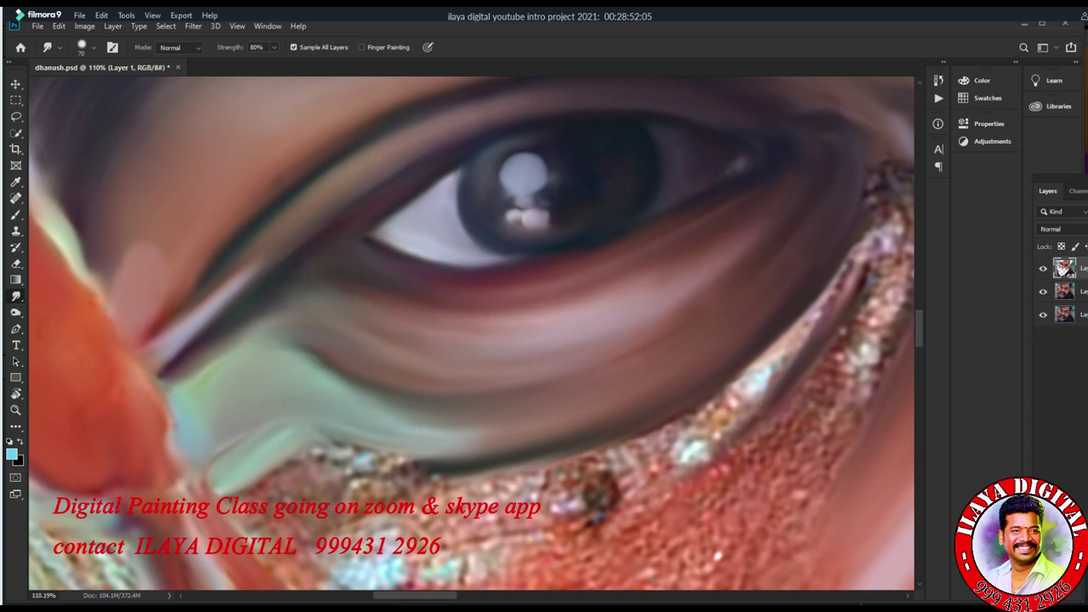
pyautogui.moveTo(306, 365); pyautogui.dragTo(526, 437)
pyautogui.moveTo(221, 450)
pyautogui.mouseDown()
pyautogui.moveTo(170, 382)
pyautogui.moveTo(136, 468)
pyautogui.mouseUp()
pyautogui.moveTo(170, 425); pyautogui.dragTo(200, 484)
pyautogui.moveTo(306, 433)
pyautogui.mouseDown()
pyautogui.moveTo(510, 450)
pyautogui.moveTo(595, 421)
pyautogui.mouseUp()
# Smooth the skin below the under-eye crease, including the mole, the pale blue highlight and the white crescent.
pyautogui.scroll(-5, 746, 402)
pyautogui.scroll(5, 765, 408)
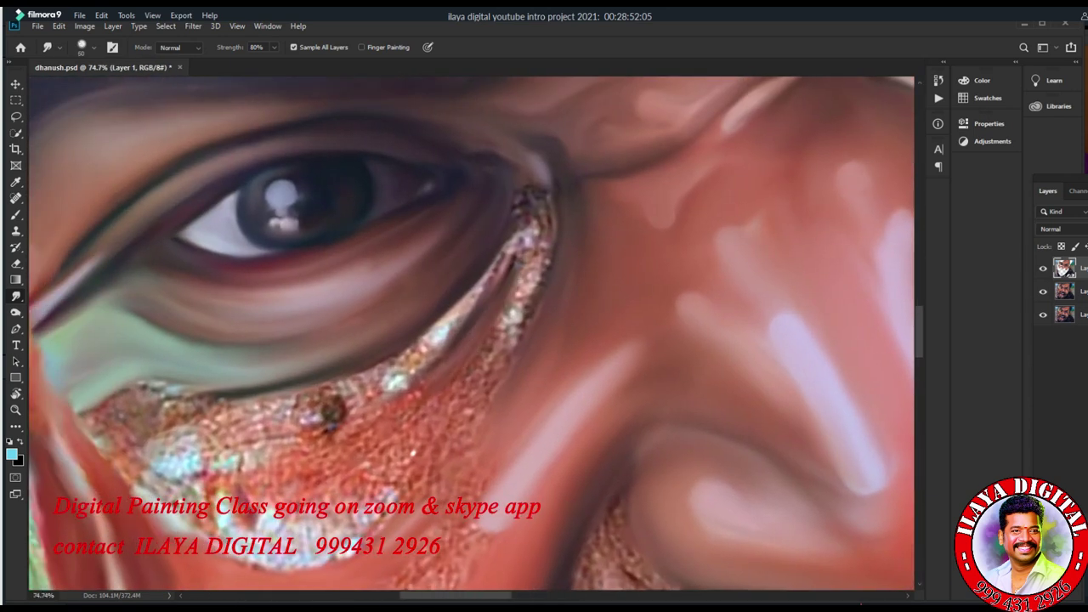
pyautogui.moveTo(328, 427)
pyautogui.mouseDown()
pyautogui.moveTo(285, 472)
pyautogui.moveTo(153, 417)
pyautogui.moveTo(221, 404)
pyautogui.moveTo(170, 390)
pyautogui.mouseUp()
pyautogui.moveTo(89, 425)
pyautogui.mouseDown()
pyautogui.moveTo(98, 446)
pyautogui.moveTo(170, 450)
pyautogui.moveTo(183, 488)
pyautogui.moveTo(141, 488)
pyautogui.mouseUp()
pyautogui.moveTo(212, 433)
pyautogui.mouseDown()
pyautogui.moveTo(391, 367)
pyautogui.moveTo(314, 392)
pyautogui.moveTo(357, 401)
pyautogui.moveTo(410, 371)
pyautogui.moveTo(518, 235)
pyautogui.moveTo(430, 349)
pyautogui.mouseUp()
pyautogui.moveTo(323, 415)
pyautogui.mouseDown()
pyautogui.moveTo(208, 463)
pyautogui.moveTo(314, 429)
pyautogui.moveTo(329, 412)
pyautogui.mouseUp()
pyautogui.moveTo(226, 510)
pyautogui.mouseDown()
pyautogui.moveTo(213, 528)
pyautogui.moveTo(242, 522)
pyautogui.moveTo(170, 450)
pyautogui.moveTo(281, 501)
pyautogui.moveTo(340, 556)
pyautogui.moveTo(383, 510)
pyautogui.mouseUp()
pyautogui.moveTo(302, 522)
pyautogui.mouseDown()
pyautogui.moveTo(395, 490)
pyautogui.moveTo(330, 527)
pyautogui.mouseUp()
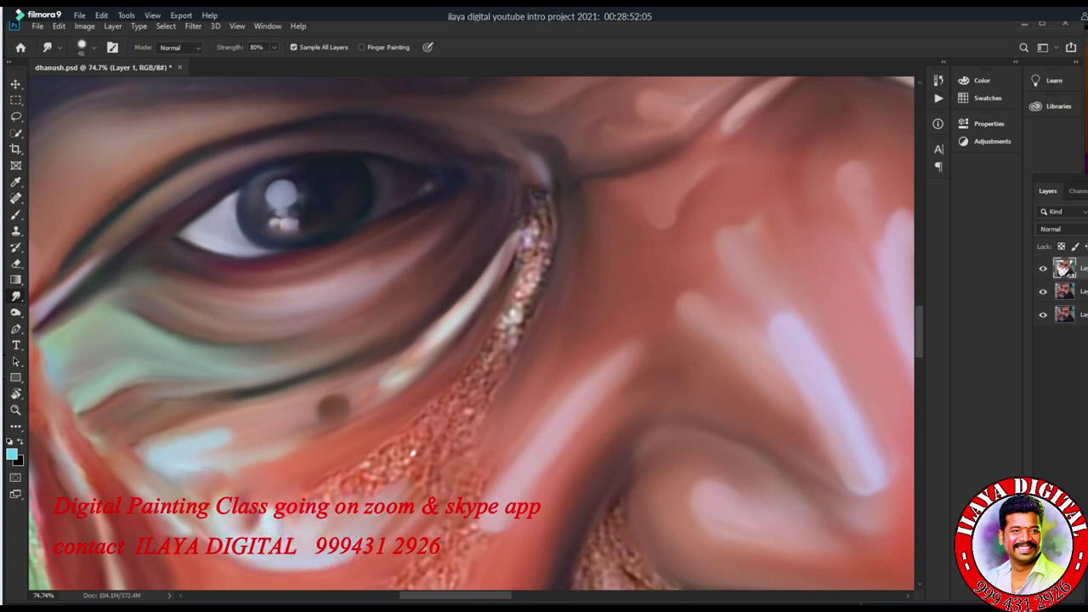
# Smudge the grainy strip running from the eye's inner corner along the nose down to the cheek.
pyautogui.moveTo(528, 241); pyautogui.dragTo(526, 207)
pyautogui.moveTo(523, 246); pyautogui.dragTo(510, 293)
pyautogui.moveTo(551, 223)
pyautogui.mouseDown()
pyautogui.moveTo(523, 335)
pyautogui.moveTo(514, 328)
pyautogui.moveTo(412, 451)
pyautogui.moveTo(314, 510)
pyautogui.mouseUp()
pyautogui.moveTo(518, 306); pyautogui.dragTo(476, 366)
pyautogui.moveTo(531, 289); pyautogui.dragTo(476, 366)
pyautogui.moveTo(434, 467); pyautogui.dragTo(340, 540)
# Smooth the remaining grainy cheek skin below the white crescent and beside the dark red strands.
pyautogui.scroll(-5, 475, 333)
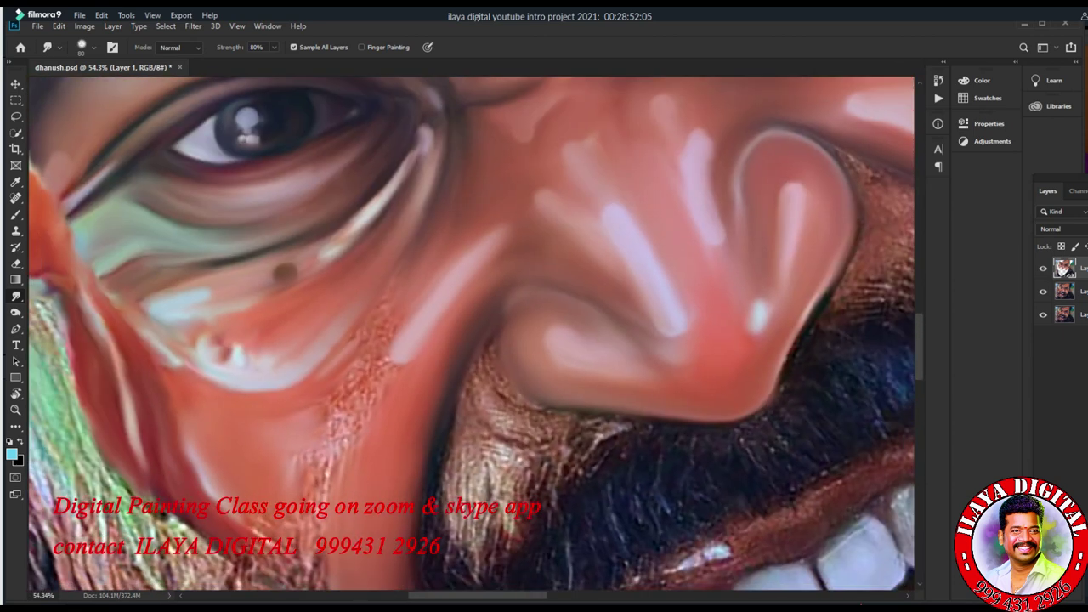
pyautogui.moveTo(191, 332)
pyautogui.mouseDown()
pyautogui.moveTo(157, 378)
pyautogui.moveTo(165, 484)
pyautogui.moveTo(212, 540)
pyautogui.mouseUp()
pyautogui.moveTo(238, 488); pyautogui.dragTo(228, 544)
pyautogui.moveTo(176, 226); pyautogui.dragTo(174, 306)
pyautogui.moveTo(208, 408); pyautogui.dragTo(314, 314)
# Rotate the canvas view, smudge the last grainy cheek patch and define the pale highlight beside the nose.
pyautogui.press('[')
pyautogui.press('[')
pyautogui.moveTo(263, 242)
pyautogui.mouseDown()
pyautogui.moveTo(391, 256)
pyautogui.moveTo(489, 240)
pyautogui.mouseUp()
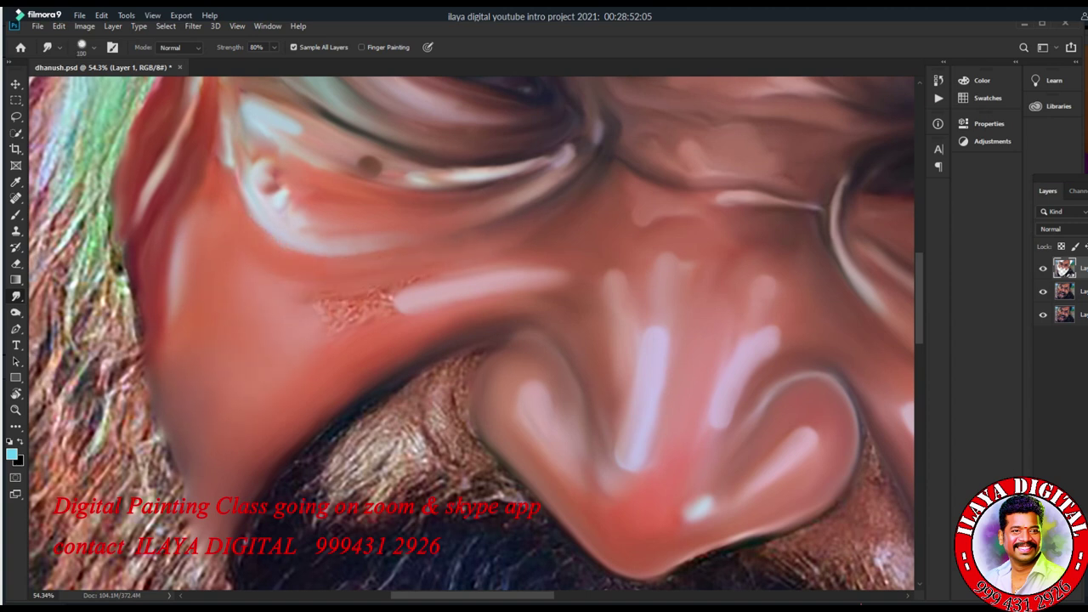
pyautogui.moveTo(341, 316); pyautogui.dragTo(407, 299)
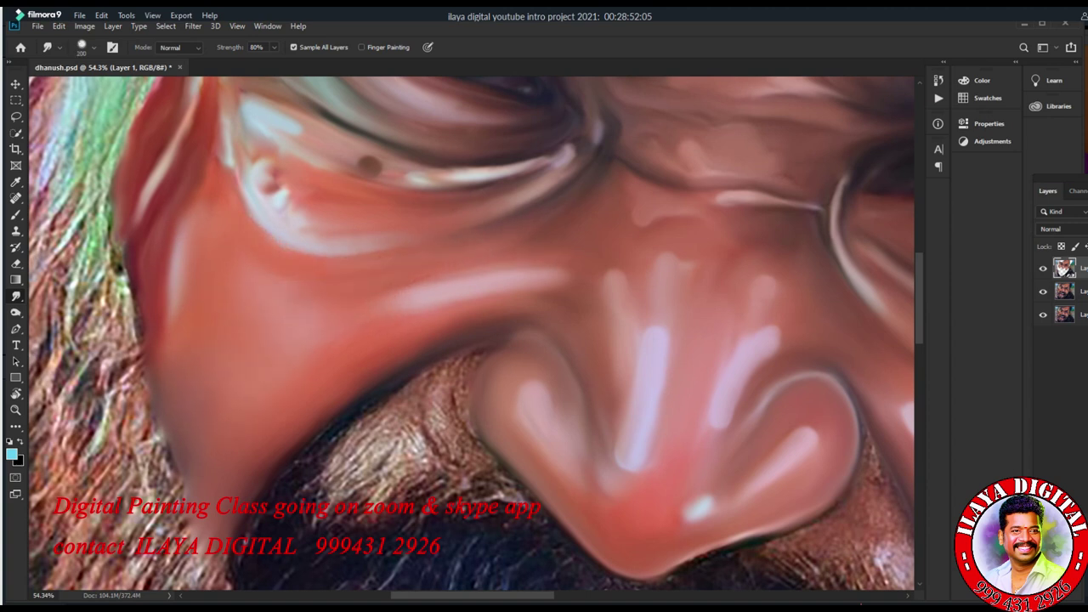
pyautogui.moveTo(543, 278); pyautogui.dragTo(572, 276)
pyautogui.press(']')
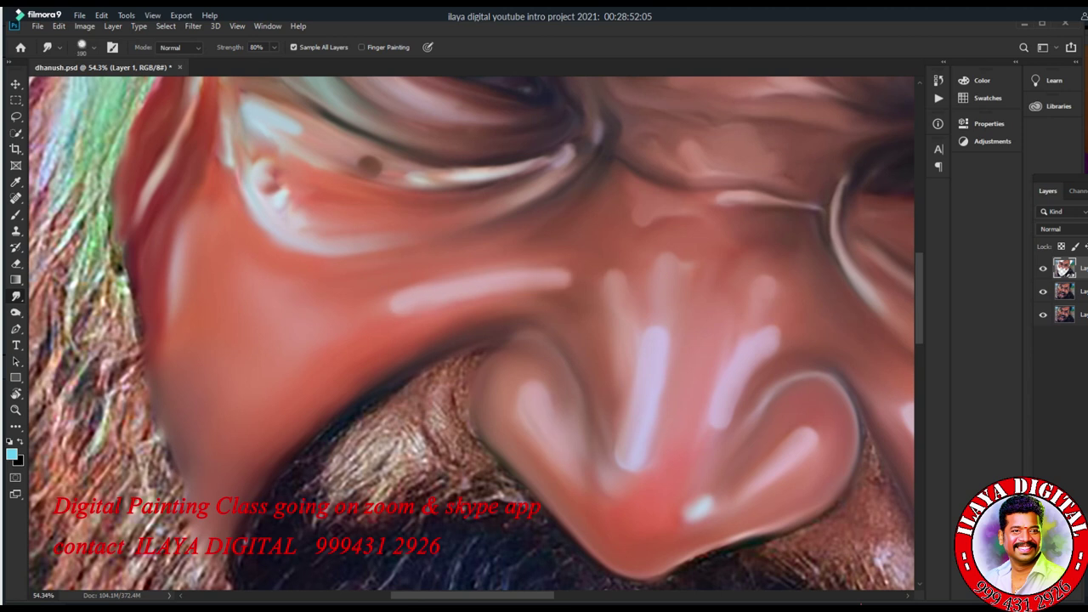
# Pull small streaks from the white crescent and soften the pale line under the eye with a brush size of 80.
pyautogui.press('[')
pyautogui.moveTo(301, 208); pyautogui.dragTo(322, 219)
pyautogui.moveTo(268, 170); pyautogui.dragTo(306, 194)
pyautogui.moveTo(459, 174); pyautogui.dragTo(501, 180)
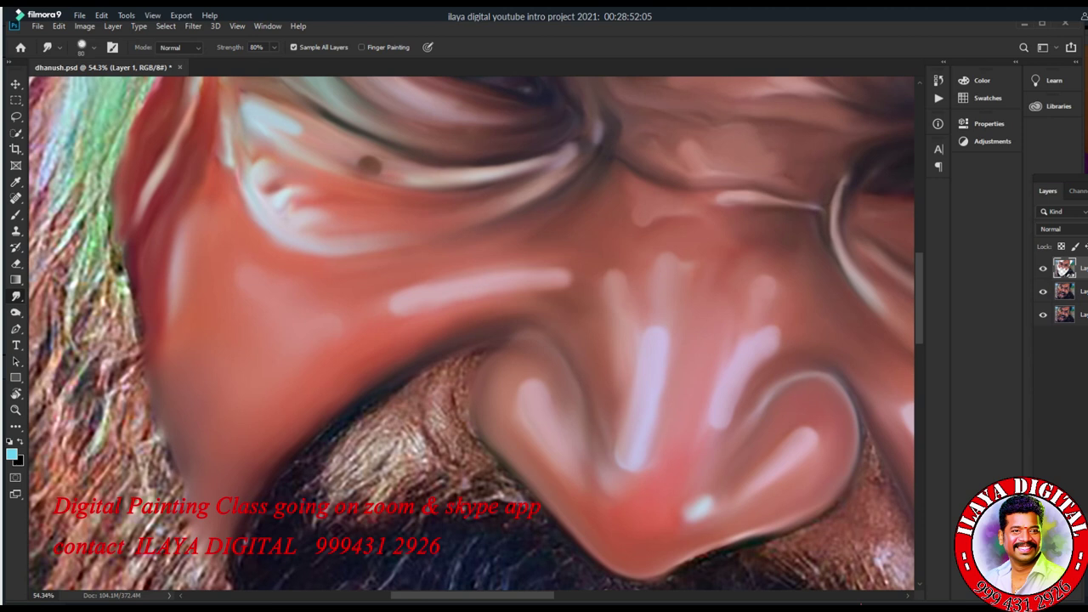
pyautogui.moveTo(316, 214); pyautogui.dragTo(347, 218)
pyautogui.moveTo(298, 194); pyautogui.dragTo(335, 188)
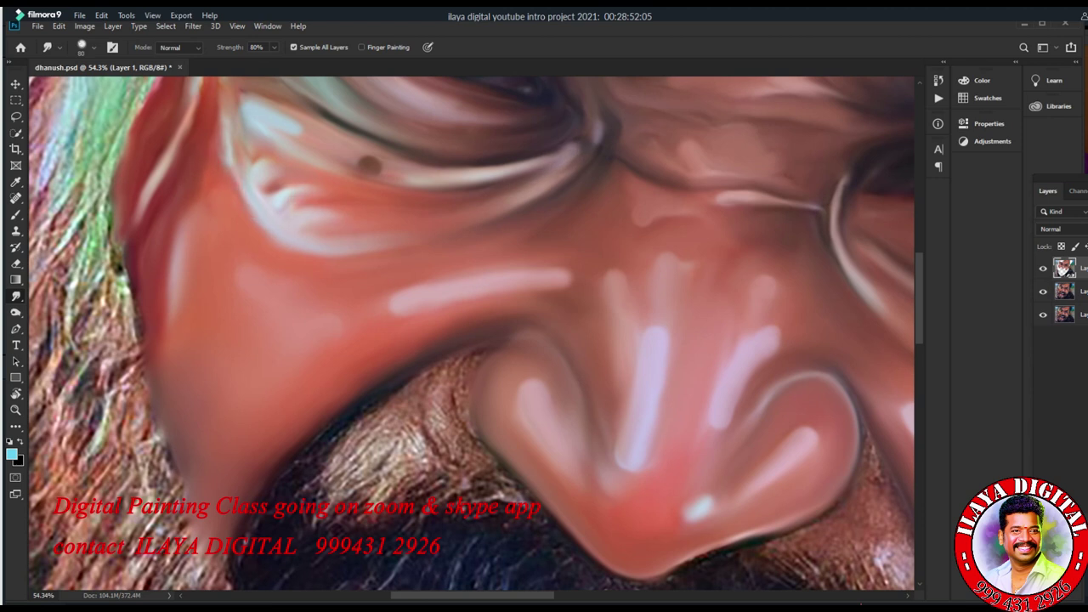
# Smudge the grainy green strip over the sideburn beside the cheek with a larger brush.
pyautogui.scroll(-3, 646, 433)
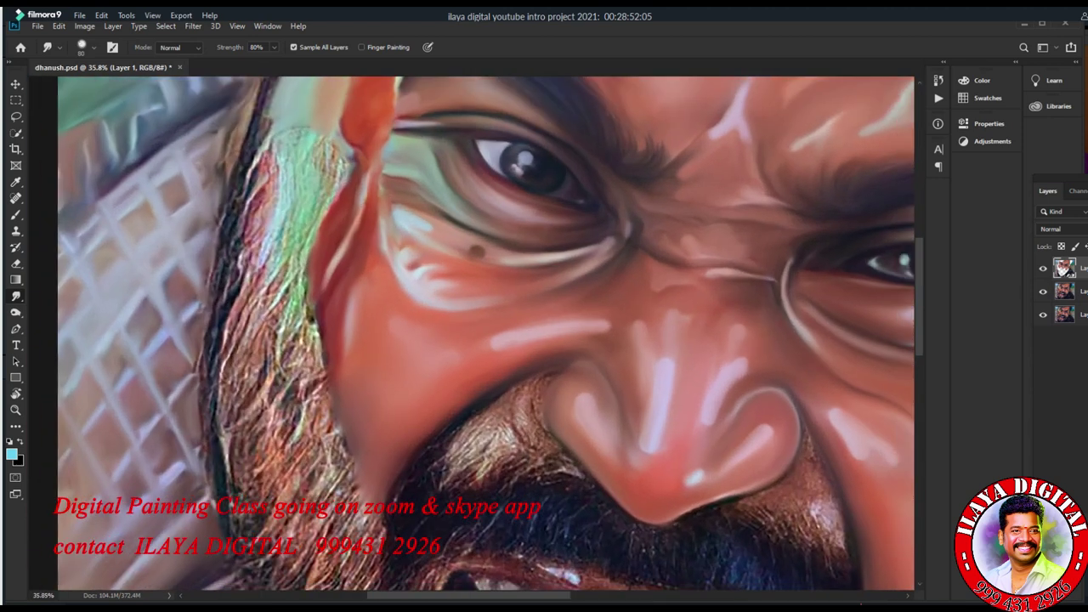
pyautogui.scroll(3, 485, 331)
pyautogui.press(']')
pyautogui.press(']')
pyautogui.press(']')
pyautogui.moveTo(293, 259)
pyautogui.mouseDown()
pyautogui.moveTo(277, 297)
pyautogui.moveTo(272, 395)
pyautogui.mouseUp()
pyautogui.moveTo(335, 259)
pyautogui.mouseDown()
pyautogui.moveTo(340, 323)
pyautogui.moveTo(297, 416)
pyautogui.moveTo(310, 468)
pyautogui.mouseUp()
pyautogui.moveTo(323, 331)
pyautogui.mouseDown()
pyautogui.moveTo(304, 429)
pyautogui.moveTo(280, 420)
pyautogui.moveTo(295, 453)
pyautogui.mouseUp()
pyautogui.scroll(-3, 485, 331)
# Smooth the dark outline under the nostril above the mustache and sharpen the pale blue highlight on the nose tip.
pyautogui.scroll(8, 485, 331)
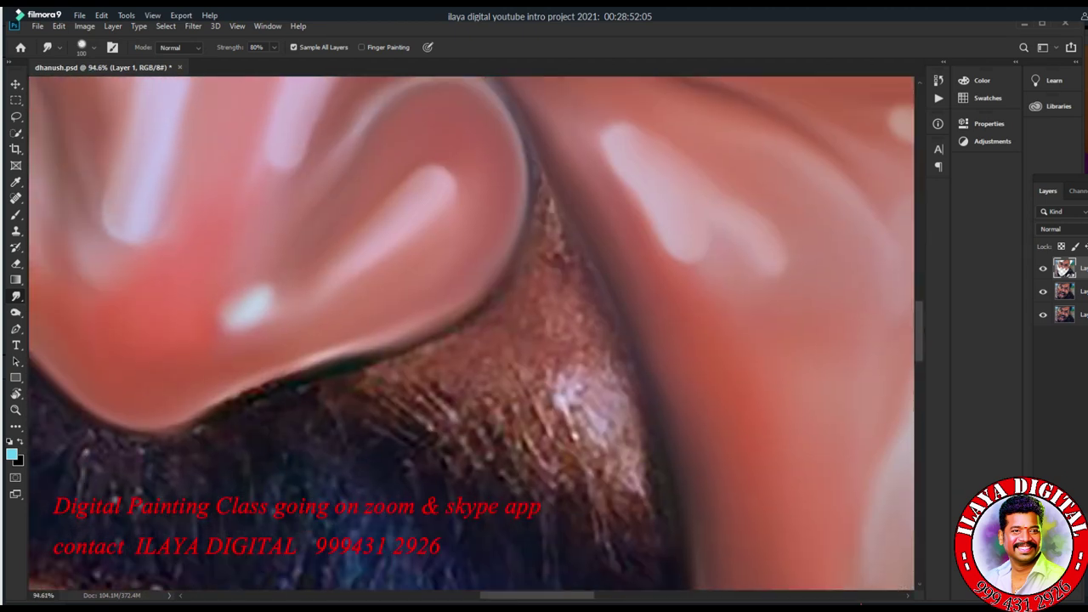
pyautogui.moveTo(204, 416)
pyautogui.mouseDown()
pyautogui.moveTo(105, 432)
pyautogui.moveTo(170, 429)
pyautogui.moveTo(382, 354)
pyautogui.mouseUp()
pyautogui.moveTo(297, 367)
pyautogui.mouseDown()
pyautogui.moveTo(429, 336)
pyautogui.moveTo(464, 312)
pyautogui.mouseUp()
pyautogui.moveTo(344, 359); pyautogui.dragTo(485, 301)
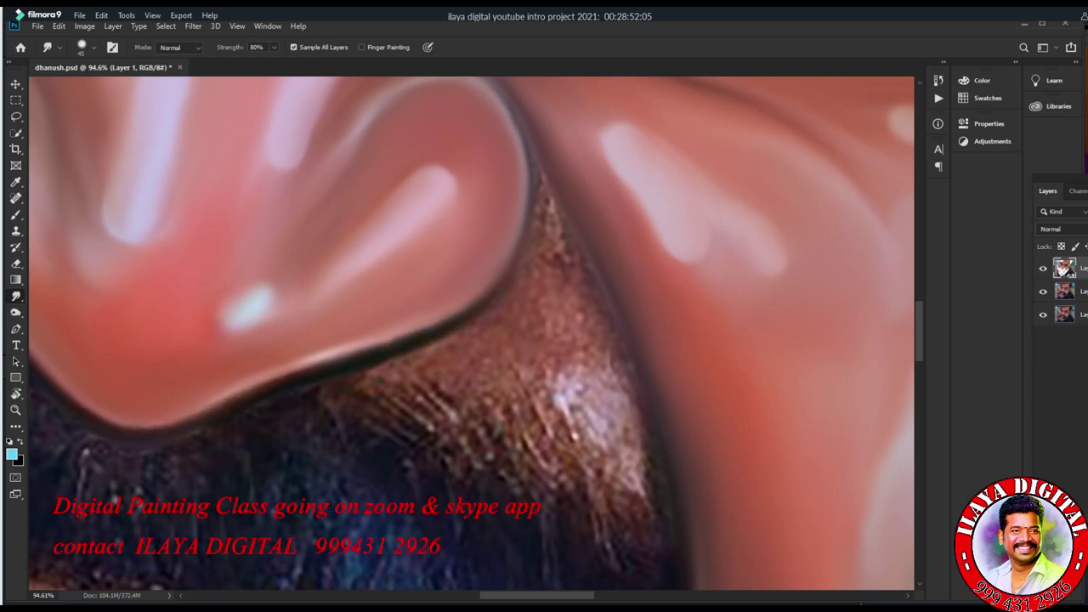
pyautogui.moveTo(246, 311); pyautogui.dragTo(223, 333)
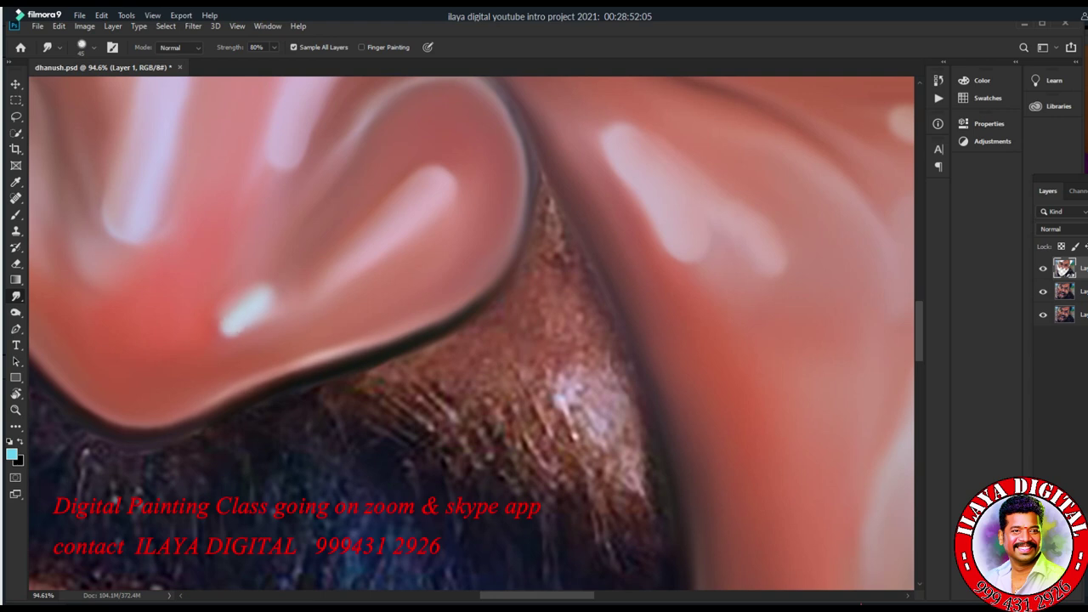
# Smudge the grainy brown skin and its pale highlight between the nostril and the cheek fold.
pyautogui.moveTo(561, 381); pyautogui.dragTo(599, 429)
pyautogui.moveTo(608, 365); pyautogui.dragTo(633, 472)
pyautogui.moveTo(636, 416); pyautogui.dragTo(648, 485)
pyautogui.moveTo(344, 379)
pyautogui.mouseDown()
pyautogui.moveTo(510, 421)
pyautogui.moveTo(642, 485)
pyautogui.mouseUp()
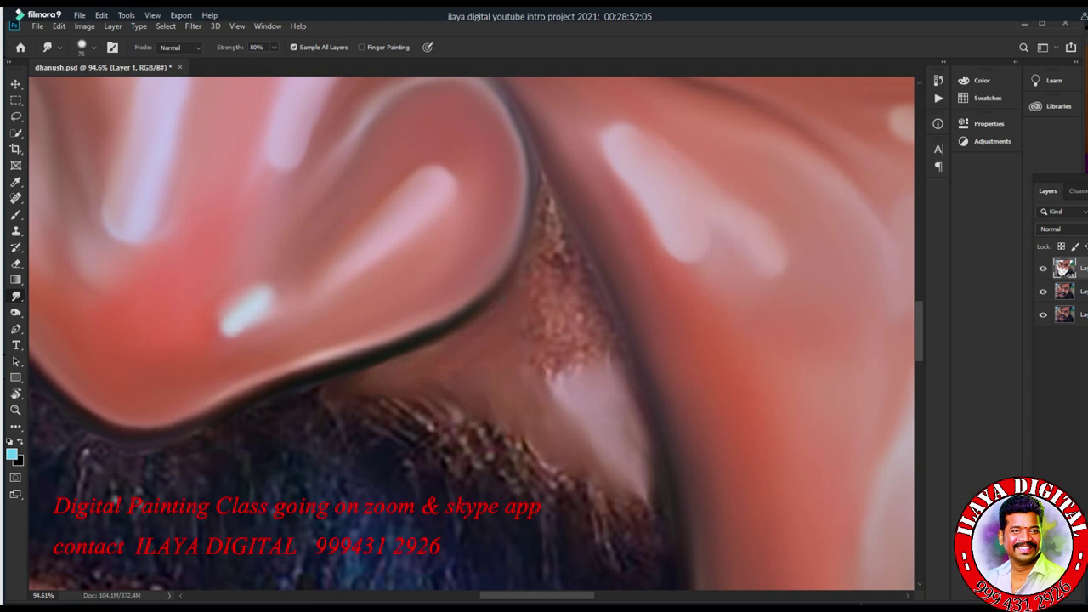
pyautogui.moveTo(586, 272); pyautogui.dragTo(650, 463)
pyautogui.moveTo(548, 255); pyautogui.dragTo(570, 365)
pyautogui.moveTo(527, 328)
pyautogui.mouseDown()
pyautogui.moveTo(552, 387)
pyautogui.moveTo(599, 408)
pyautogui.mouseUp()
pyautogui.moveTo(495, 405); pyautogui.dragTo(508, 427)
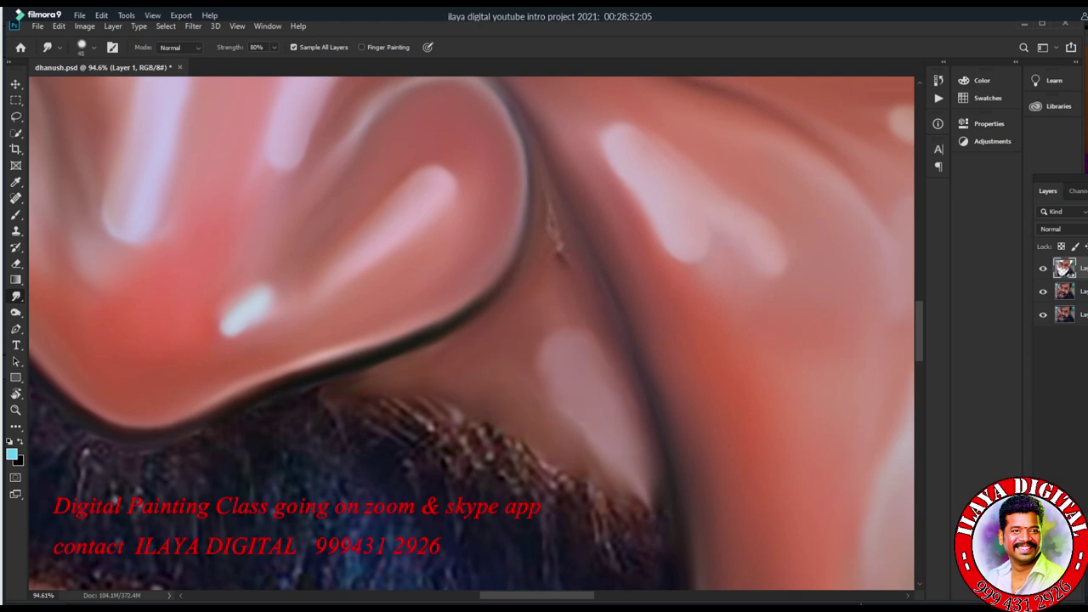
# Clean up the edges of the brown skin patch along the cheek fold and the mustache's upper edge.
pyautogui.moveTo(654, 459); pyautogui.dragTo(663, 501)
pyautogui.moveTo(365, 380); pyautogui.dragTo(323, 403)
pyautogui.moveTo(485, 425); pyautogui.dragTo(544, 463)
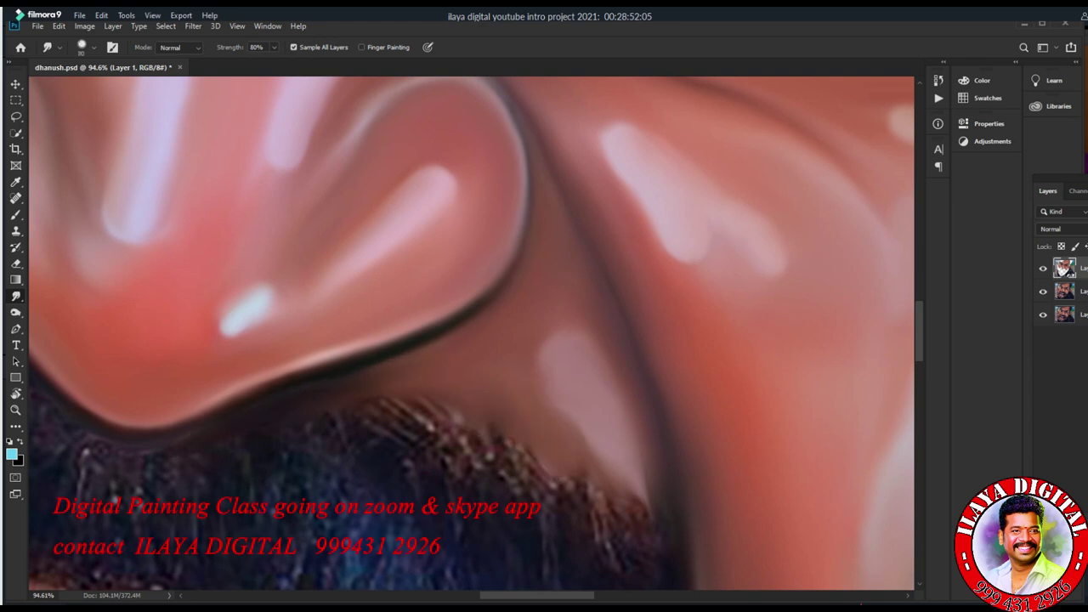
pyautogui.moveTo(578, 429); pyautogui.dragTo(650, 502)
pyautogui.moveTo(646, 425); pyautogui.dragTo(654, 527)
pyautogui.scroll(-3, 471, 340)
pyautogui.scroll(3, 382, 357)
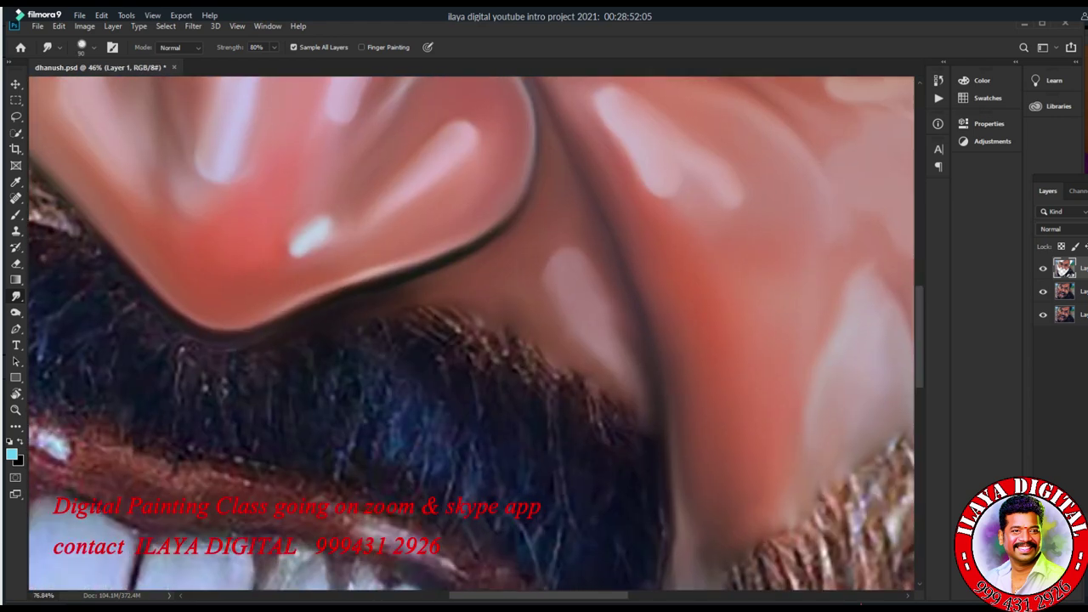
# Smooth the grainy skin patch on the nose's other side and the dark fold outlines around it.
pyautogui.moveTo(399, 332); pyautogui.dragTo(331, 407)
pyautogui.moveTo(412, 425)
pyautogui.mouseDown()
pyautogui.moveTo(335, 353)
pyautogui.moveTo(311, 399)
pyautogui.mouseUp()
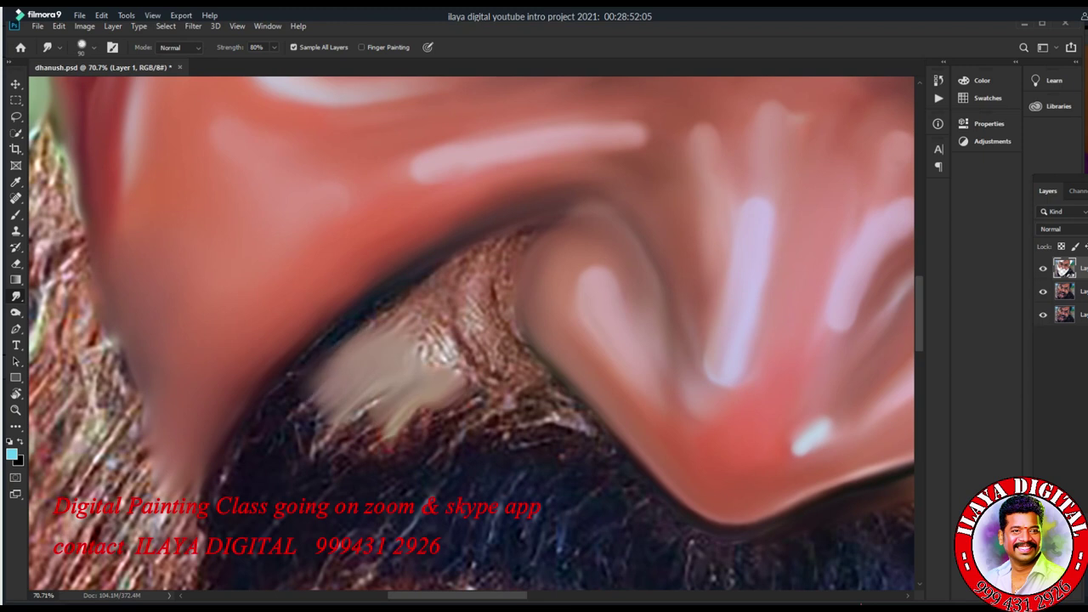
pyautogui.moveTo(323, 357)
pyautogui.mouseDown()
pyautogui.moveTo(476, 331)
pyautogui.moveTo(518, 374)
pyautogui.moveTo(514, 277)
pyautogui.mouseUp()
pyautogui.moveTo(565, 212); pyautogui.dragTo(625, 204)
pyautogui.moveTo(463, 289)
pyautogui.mouseDown()
pyautogui.moveTo(514, 352)
pyautogui.moveTo(438, 327)
pyautogui.moveTo(323, 366)
pyautogui.moveTo(425, 272)
pyautogui.mouseUp()
pyautogui.moveTo(374, 327); pyautogui.dragTo(489, 246)
pyautogui.moveTo(441, 316)
pyautogui.mouseDown()
pyautogui.moveTo(486, 387)
pyautogui.moveTo(514, 387)
pyautogui.mouseUp()
pyautogui.moveTo(493, 289)
pyautogui.mouseDown()
pyautogui.moveTo(518, 234)
pyautogui.moveTo(546, 218)
pyautogui.mouseUp()
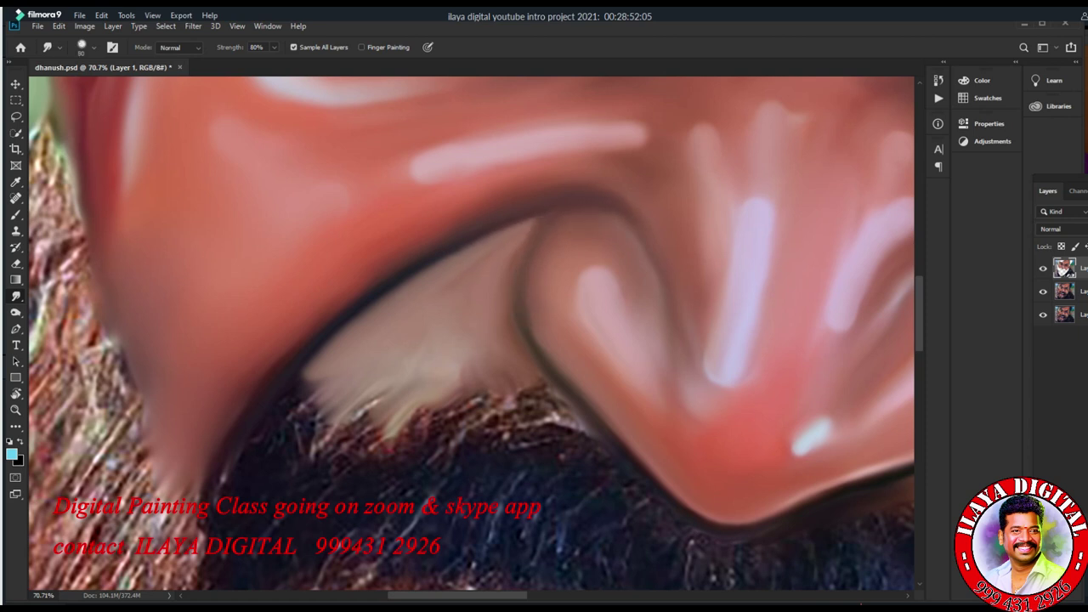
# Blend the lower edge of the beige skin patch into the top of the mustache.
pyautogui.moveTo(463, 391)
pyautogui.mouseDown()
pyautogui.moveTo(486, 328)
pyautogui.moveTo(495, 344)
pyautogui.mouseUp()
pyautogui.moveTo(281, 429); pyautogui.dragTo(312, 365)
pyautogui.moveTo(323, 430); pyautogui.dragTo(350, 379)
pyautogui.moveTo(361, 429); pyautogui.dragTo(376, 395)
pyautogui.moveTo(548, 418); pyautogui.dragTo(528, 384)
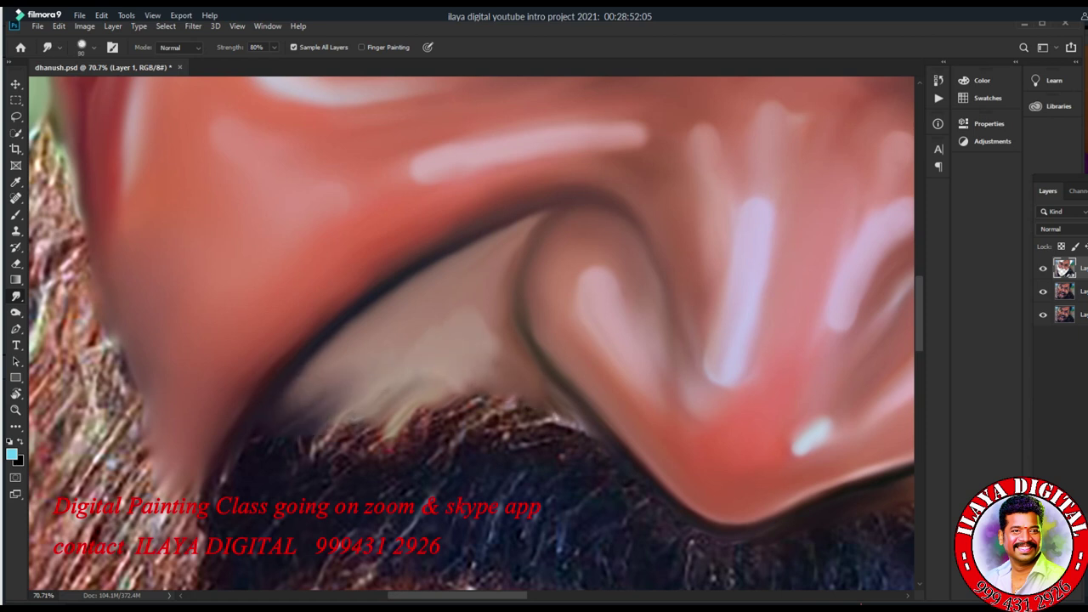
# Switch to the Eraser and save the document.
pyautogui.press('e')
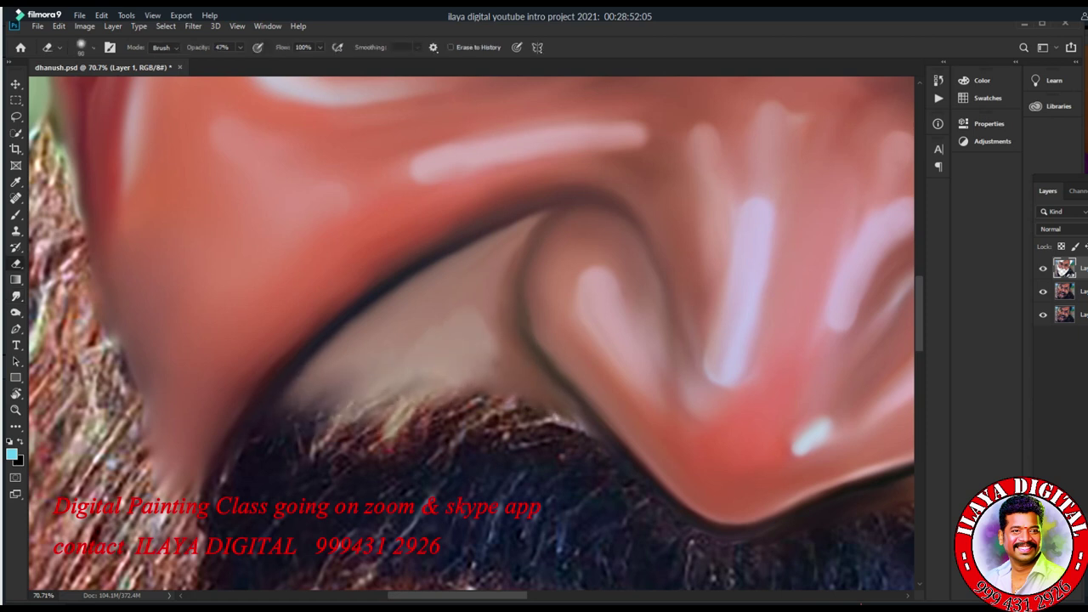
pyautogui.scroll(-3, 472, 335)
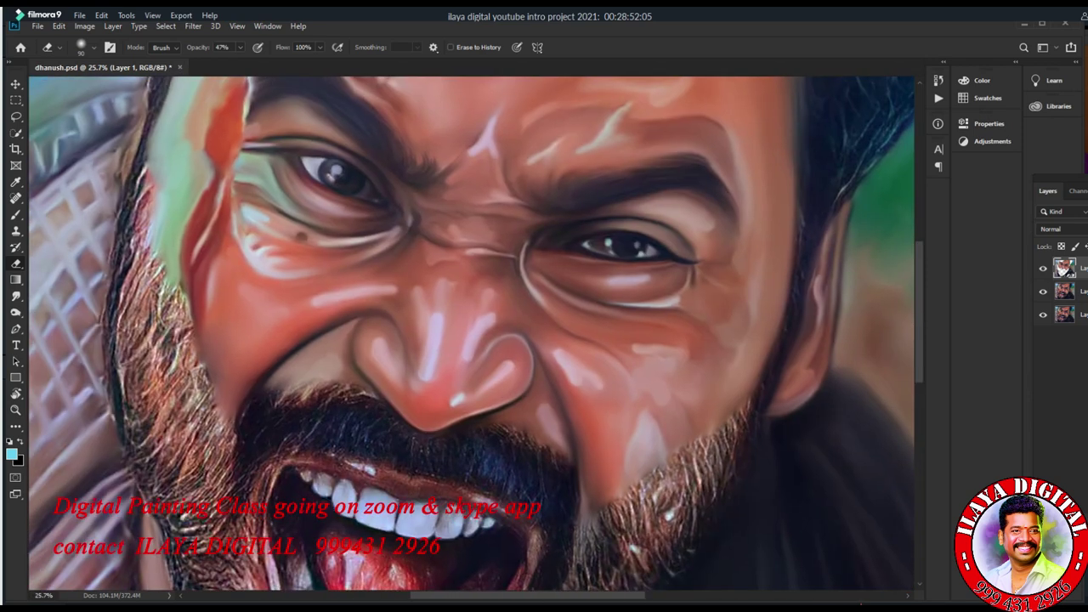
pyautogui.scroll(1, 595, 416)
pyautogui.hotkey('ctrl', 's')
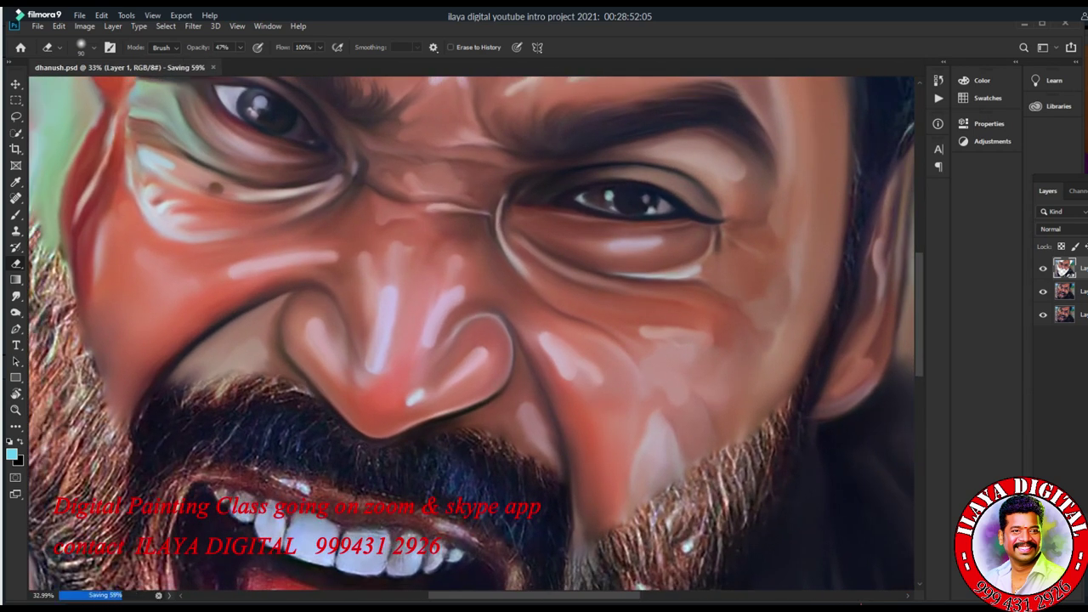
# Switch back to the Smudge tool and smooth the surfaces of all upper teeth, lowering the strength to 40%.
pyautogui.scroll(2, 593, 425)
pyautogui.scroll(3, 472, 331)
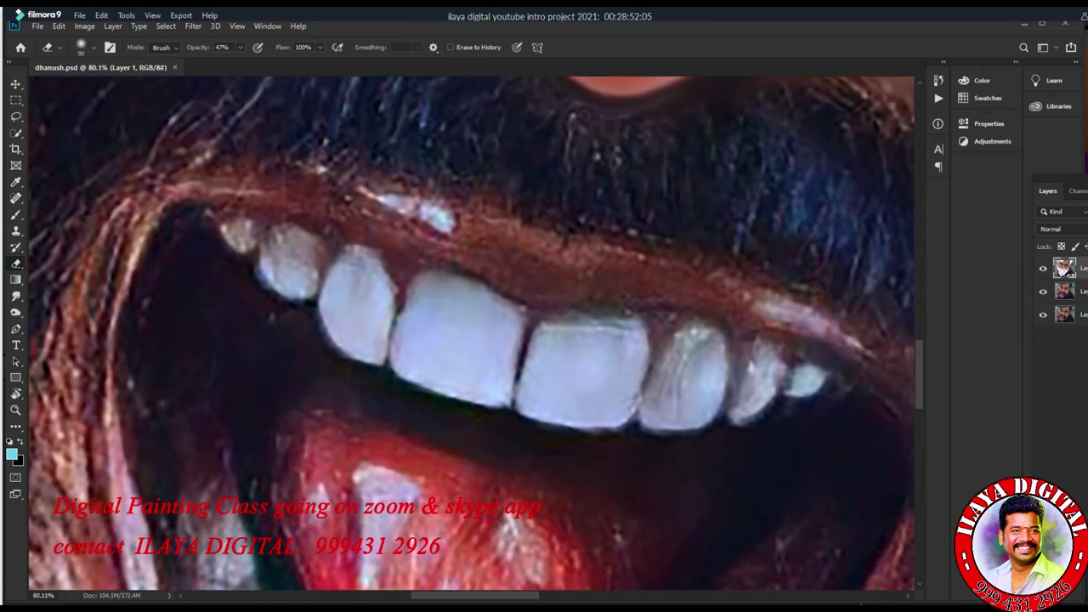
pyautogui.click(15, 295)
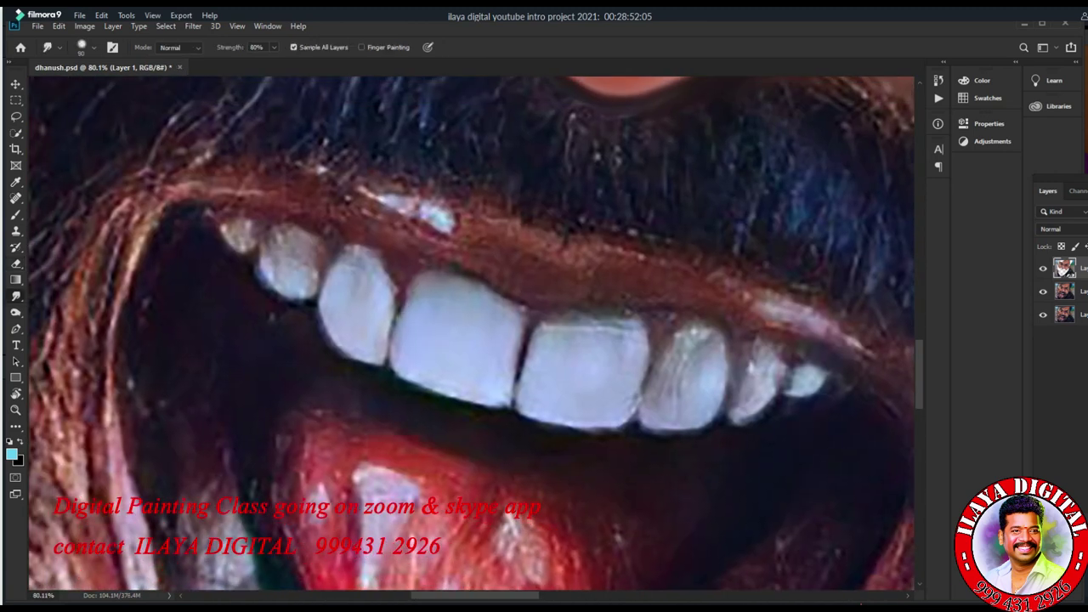
pyautogui.hscroll(-3, 472, 336)
pyautogui.hscroll(5, 471, 337)
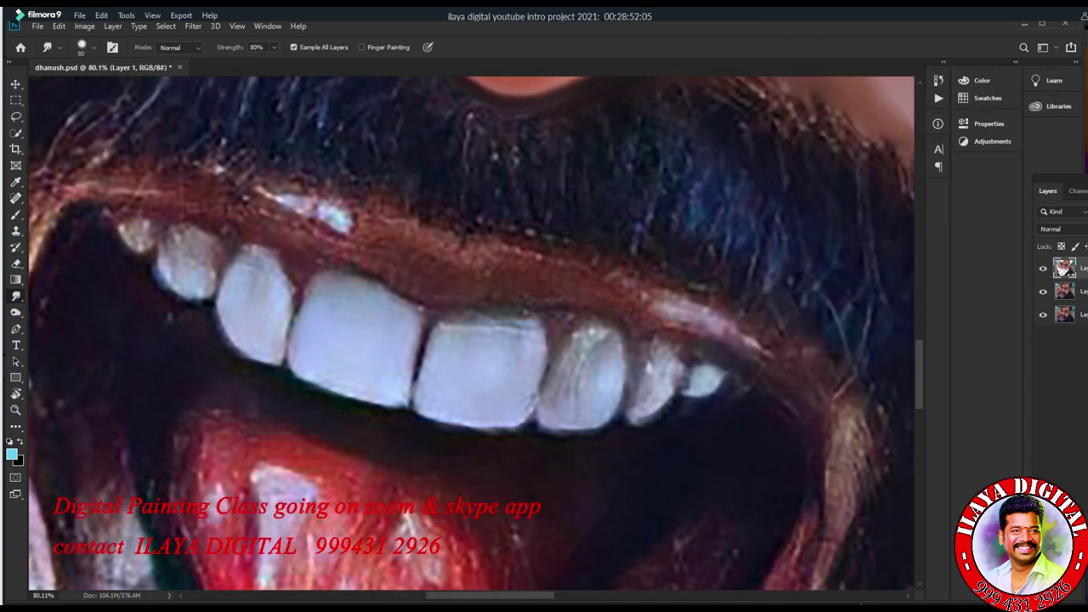
pyautogui.moveTo(298, 312)
pyautogui.mouseDown()
pyautogui.moveTo(336, 284)
pyautogui.moveTo(367, 288)
pyautogui.mouseUp()
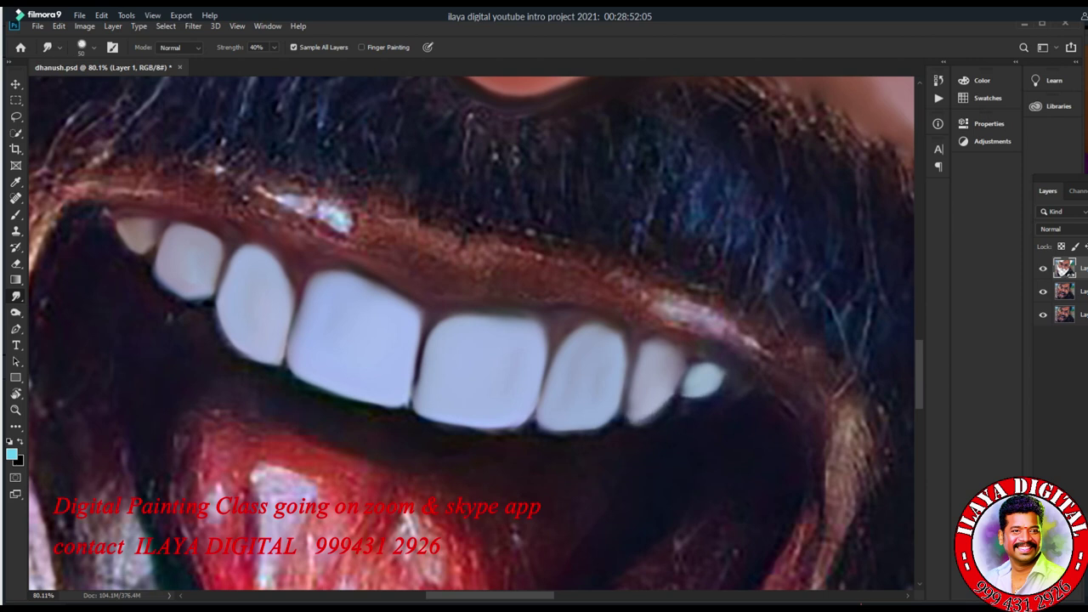
# Refine the edges of the upper teeth and the gaps between them at 80% strength.
pyautogui.scroll(3, 344, 417)
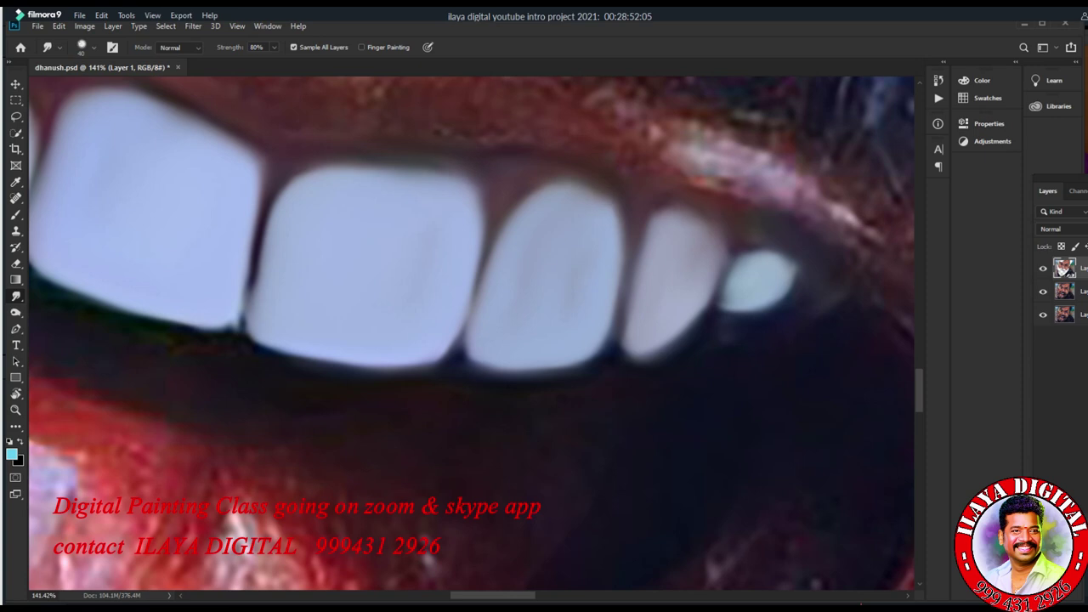
pyautogui.hscroll(-5, 471, 331)
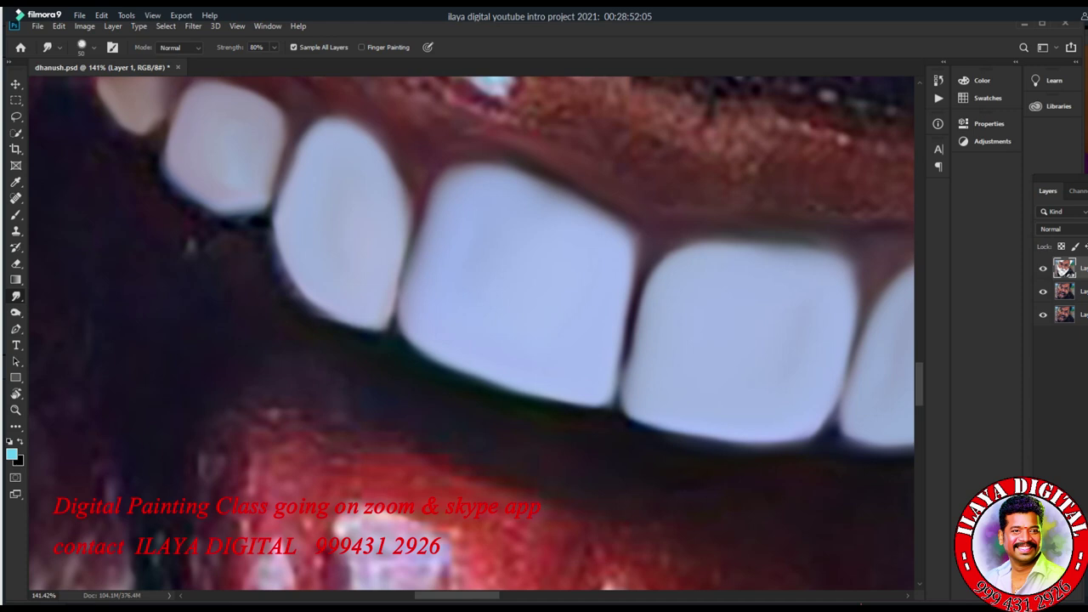
pyautogui.hscroll(-5, 472, 331)
pyautogui.moveTo(520, 312)
pyautogui.mouseDown()
pyautogui.moveTo(528, 366)
pyautogui.moveTo(608, 410)
pyautogui.mouseUp()
# Smooth the upper lip with the Smudge tool along its border with the mustache, from the center dip to the mouth's left corner.
pyautogui.keyDown('alt'); pyautogui.scroll(-3, 471, 331); pyautogui.keyUp('alt')
pyautogui.scroll(-2, 471, 331)
pyautogui.press('r')
pyautogui.moveTo(510, 255)
pyautogui.mouseDown()
pyautogui.moveTo(442, 314)
pyautogui.moveTo(357, 311)
pyautogui.moveTo(405, 311)
pyautogui.mouseUp()
pyautogui.press('Escape')
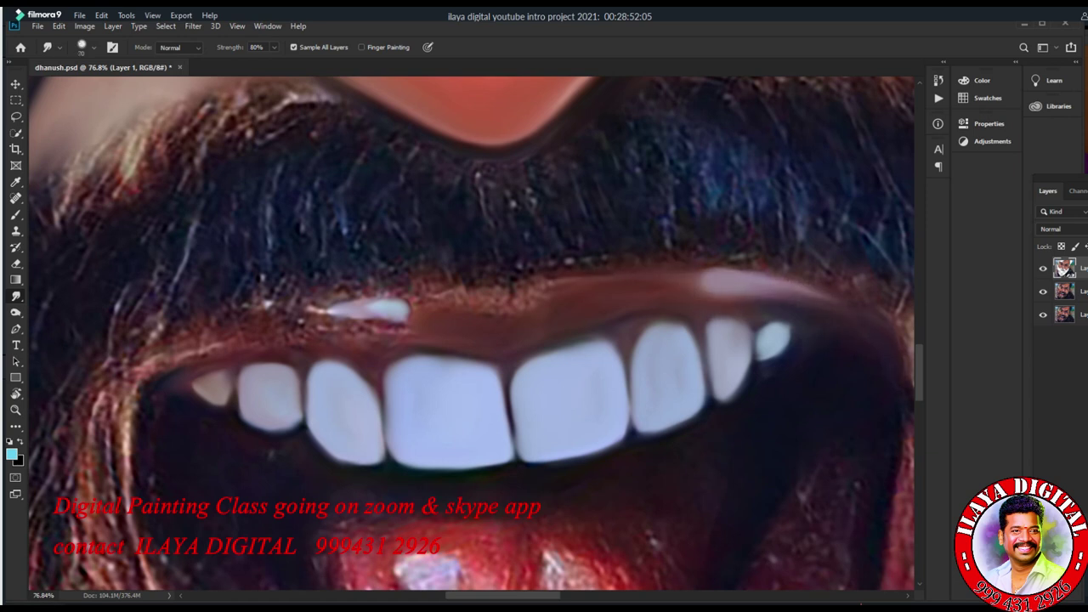
pyautogui.moveTo(599, 277); pyautogui.dragTo(433, 298)
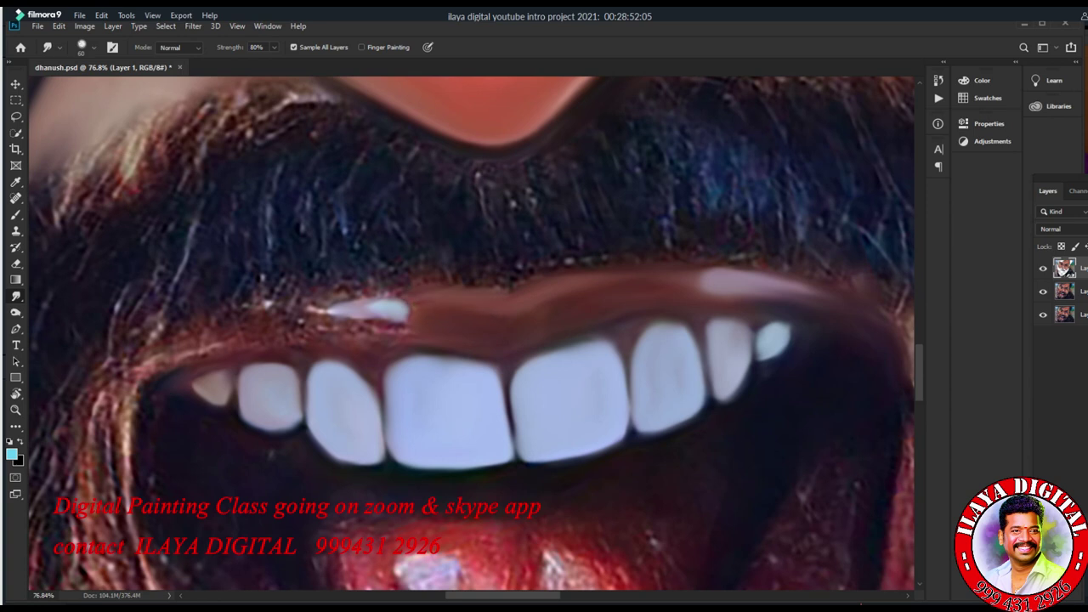
pyautogui.moveTo(197, 353)
pyautogui.mouseDown()
pyautogui.moveTo(410, 326)
pyautogui.moveTo(297, 313)
pyautogui.moveTo(403, 307)
pyautogui.mouseUp()
pyautogui.scroll(-2, 633, 455)
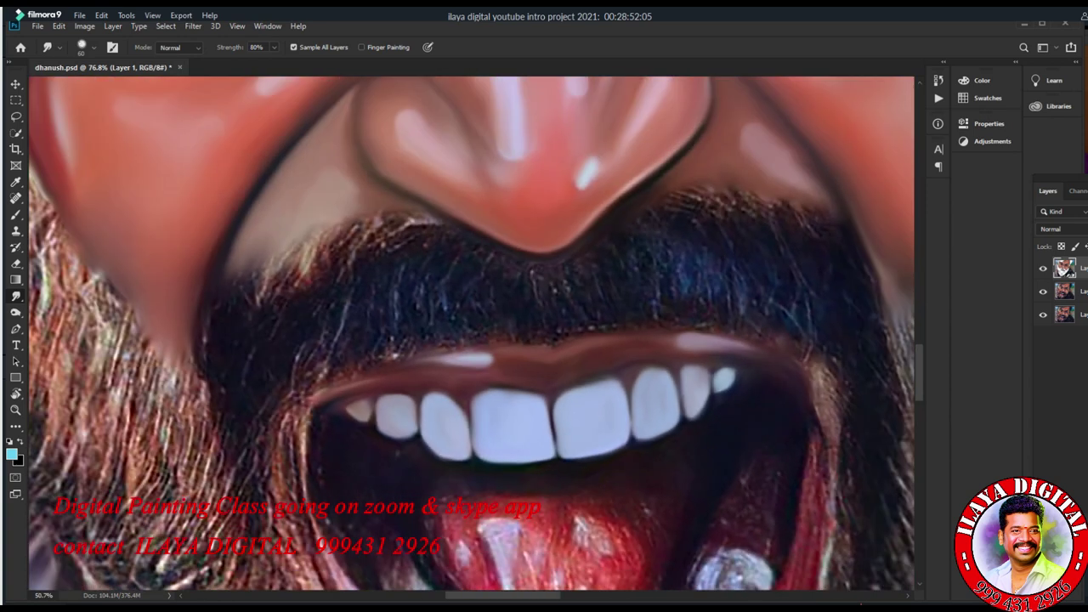
# Smooth the dark gap beneath the upper teeth and blend the top of the tongue into the shadow.
pyautogui.scroll(-3, 472, 336)
pyautogui.moveTo(364, 357)
pyautogui.mouseDown()
pyautogui.moveTo(369, 417)
pyautogui.moveTo(334, 374)
pyautogui.moveTo(336, 389)
pyautogui.mouseUp()
pyautogui.moveTo(400, 374); pyautogui.dragTo(418, 412)
pyautogui.moveTo(435, 342); pyautogui.dragTo(463, 377)
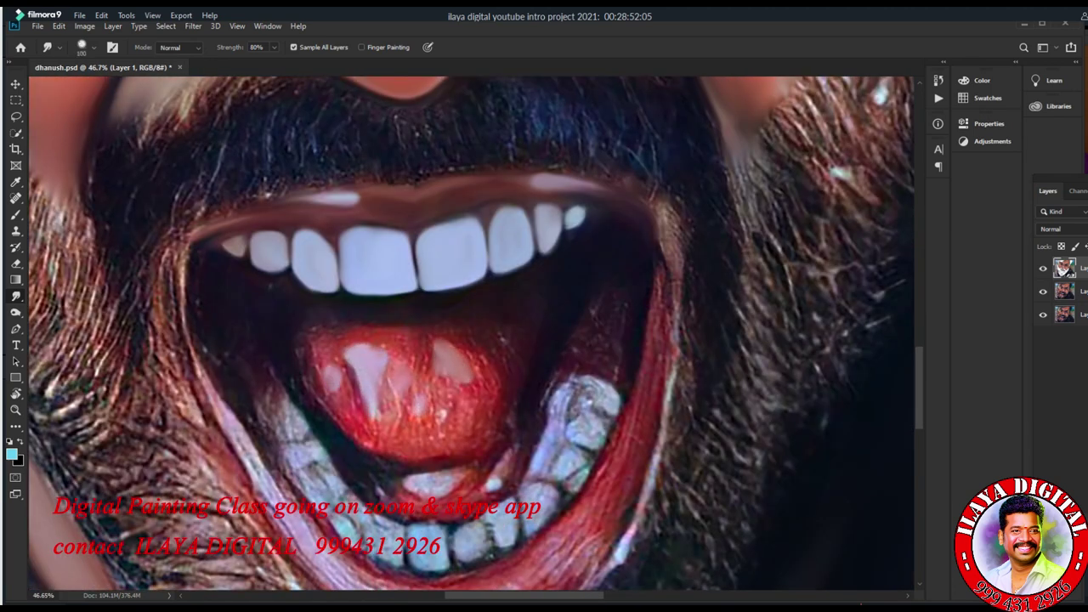
pyautogui.moveTo(398, 367); pyautogui.dragTo(415, 384)
pyautogui.scroll(3, 499, 374)
pyautogui.moveTo(470, 351); pyautogui.dragTo(483, 362)
pyautogui.press(']')
pyautogui.press(']')
pyautogui.moveTo(510, 290)
pyautogui.mouseDown()
pyautogui.moveTo(512, 363)
pyautogui.moveTo(451, 387)
pyautogui.mouseUp()
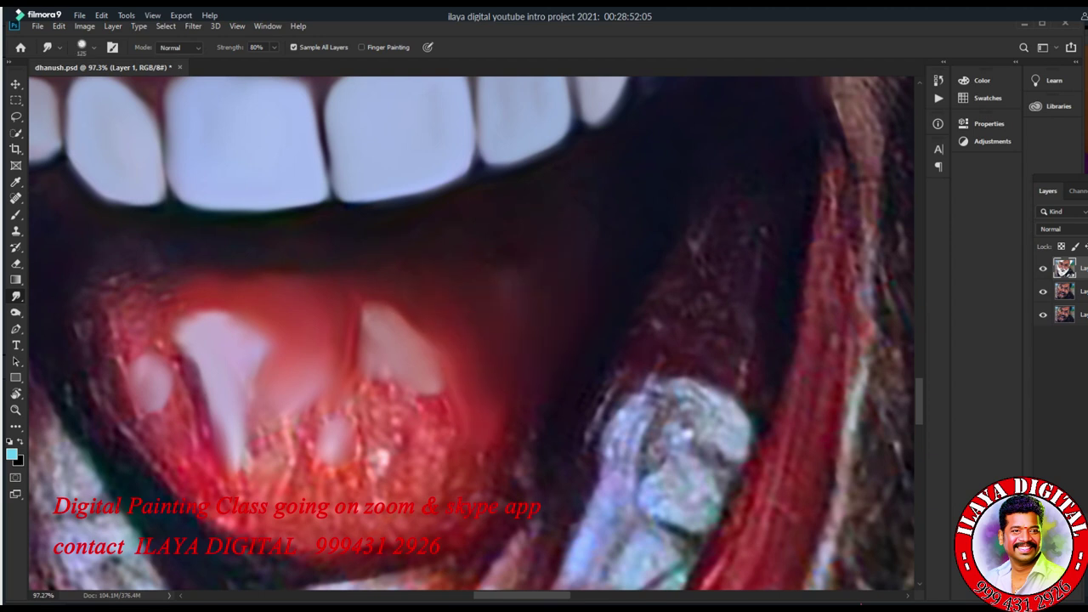
# Smooth the grainy surface and lower edge of the tongue with a smaller brush and shape its pale highlights.
pyautogui.press('[')
pyautogui.moveTo(374, 450); pyautogui.dragTo(387, 480)
pyautogui.moveTo(378, 383); pyautogui.dragTo(476, 502)
pyautogui.moveTo(170, 362); pyautogui.dragTo(144, 446)
pyautogui.moveTo(200, 468); pyautogui.dragTo(230, 523)
pyautogui.moveTo(289, 463); pyautogui.dragTo(318, 502)
pyautogui.moveTo(389, 495); pyautogui.dragTo(397, 437)
pyautogui.moveTo(306, 391)
pyautogui.mouseDown()
pyautogui.moveTo(272, 450)
pyautogui.moveTo(298, 510)
pyautogui.mouseUp()
pyautogui.moveTo(327, 442); pyautogui.dragTo(378, 485)
pyautogui.moveTo(372, 332); pyautogui.dragTo(377, 302)
pyautogui.moveTo(244, 420); pyautogui.dragTo(237, 471)
pyautogui.moveTo(259, 330); pyautogui.dragTo(192, 316)
pyautogui.moveTo(248, 370); pyautogui.dragTo(251, 412)
pyautogui.moveTo(183, 396); pyautogui.dragTo(162, 434)
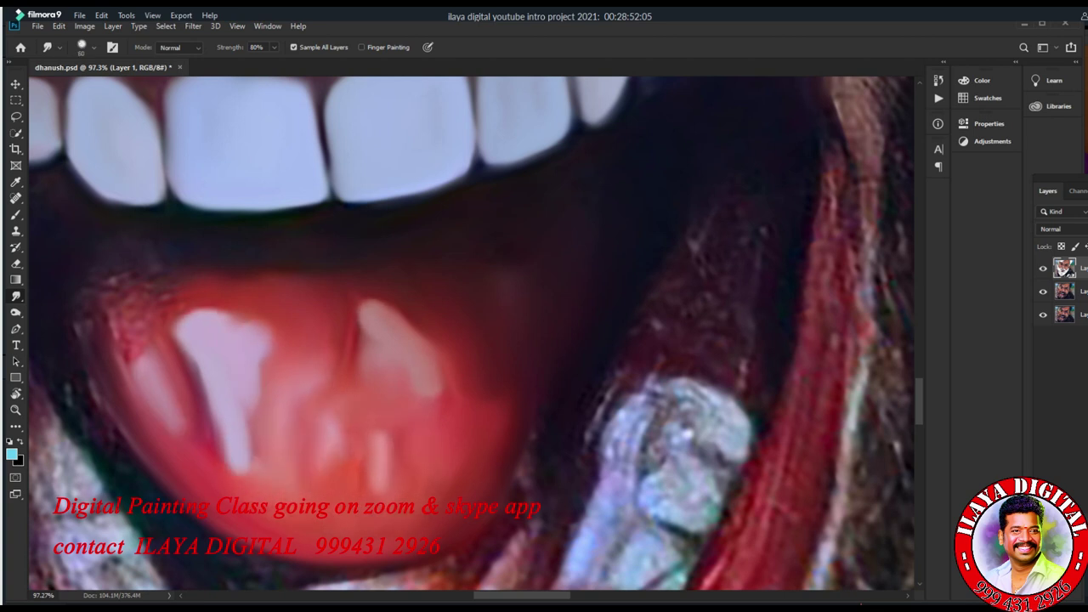
# Blend the rough upper-left patch and edge of the tongue into the dark mouth interior.
pyautogui.moveTo(323, 340); pyautogui.dragTo(625, 361)
pyautogui.moveTo(374, 404); pyautogui.dragTo(403, 423)
pyautogui.moveTo(425, 446); pyautogui.dragTo(449, 476)
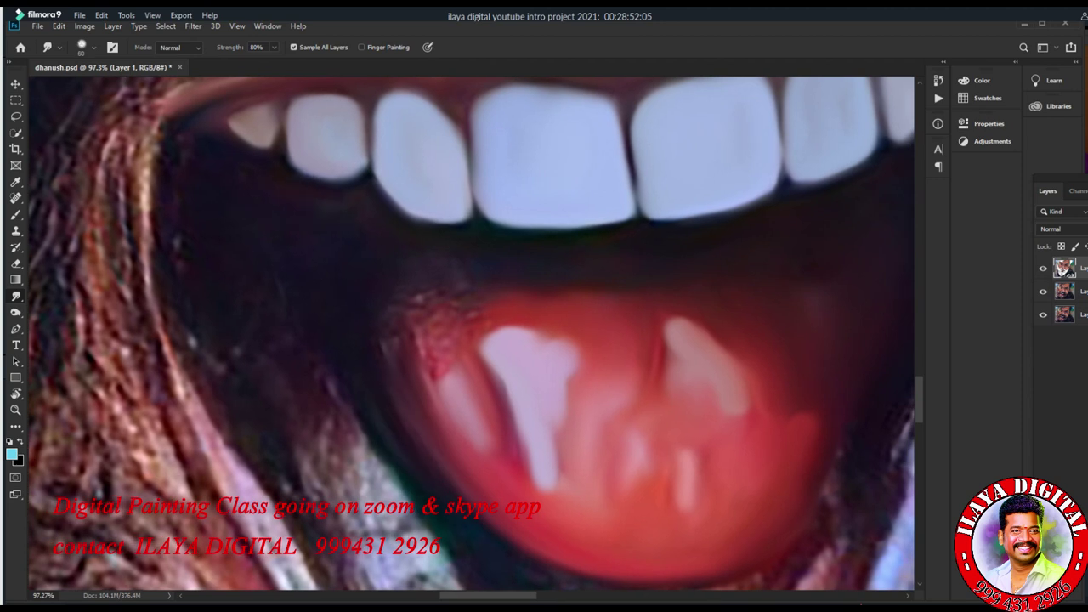
pyautogui.moveTo(385, 350); pyautogui.dragTo(396, 340)
pyautogui.moveTo(432, 378); pyautogui.dragTo(436, 424)
pyautogui.moveTo(442, 340); pyautogui.dragTo(450, 387)
# Smooth the floor of the mouth beneath the tongue and shape the pale highlights there.
pyautogui.scroll(-2, 472, 331)
pyautogui.moveTo(196, 505)
pyautogui.mouseDown()
pyautogui.moveTo(251, 465)
pyautogui.moveTo(289, 480)
pyautogui.moveTo(340, 455)
pyautogui.mouseUp()
pyautogui.moveTo(204, 485)
pyautogui.mouseDown()
pyautogui.moveTo(242, 518)
pyautogui.moveTo(289, 531)
pyautogui.mouseUp()
pyautogui.moveTo(374, 438); pyautogui.dragTo(331, 489)
pyautogui.moveTo(247, 476); pyautogui.dragTo(378, 515)
pyautogui.moveTo(289, 544); pyautogui.dragTo(366, 520)
pyautogui.moveTo(455, 406); pyautogui.dragTo(438, 458)
pyautogui.moveTo(417, 421); pyautogui.dragTo(374, 484)
# Smooth the surfaces of the lower molars on the right side of the mouth.
pyautogui.moveTo(425, 366)
pyautogui.mouseDown()
pyautogui.moveTo(501, 293)
pyautogui.moveTo(587, 300)
pyautogui.mouseUp()
pyautogui.moveTo(480, 366)
pyautogui.mouseDown()
pyautogui.moveTo(510, 319)
pyautogui.moveTo(569, 306)
pyautogui.moveTo(510, 339)
pyautogui.moveTo(565, 387)
pyautogui.moveTo(561, 409)
pyautogui.moveTo(548, 333)
pyautogui.moveTo(519, 306)
pyautogui.mouseUp()
pyautogui.moveTo(463, 442)
pyautogui.mouseDown()
pyautogui.moveTo(480, 378)
pyautogui.moveTo(514, 416)
pyautogui.moveTo(539, 485)
pyautogui.moveTo(557, 416)
pyautogui.mouseUp()
pyautogui.moveTo(595, 327); pyautogui.dragTo(568, 407)
pyautogui.moveTo(557, 454); pyautogui.dragTo(522, 493)
pyautogui.moveTo(583, 408); pyautogui.dragTo(571, 442)
# Smooth the red side of the lip running from the right mouth corner down past the molars.
pyautogui.moveTo(655, 157); pyautogui.dragTo(636, 238)
pyautogui.moveTo(629, 301); pyautogui.dragTo(654, 140)
pyautogui.moveTo(656, 178); pyautogui.dragTo(676, 246)
pyautogui.moveTo(599, 383); pyautogui.dragTo(561, 464)
pyautogui.moveTo(664, 289)
pyautogui.mouseDown()
pyautogui.moveTo(620, 408)
pyautogui.moveTo(548, 510)
pyautogui.mouseUp()
pyautogui.moveTo(610, 480); pyautogui.dragTo(574, 528)
pyautogui.moveTo(670, 272); pyautogui.dragTo(653, 420)
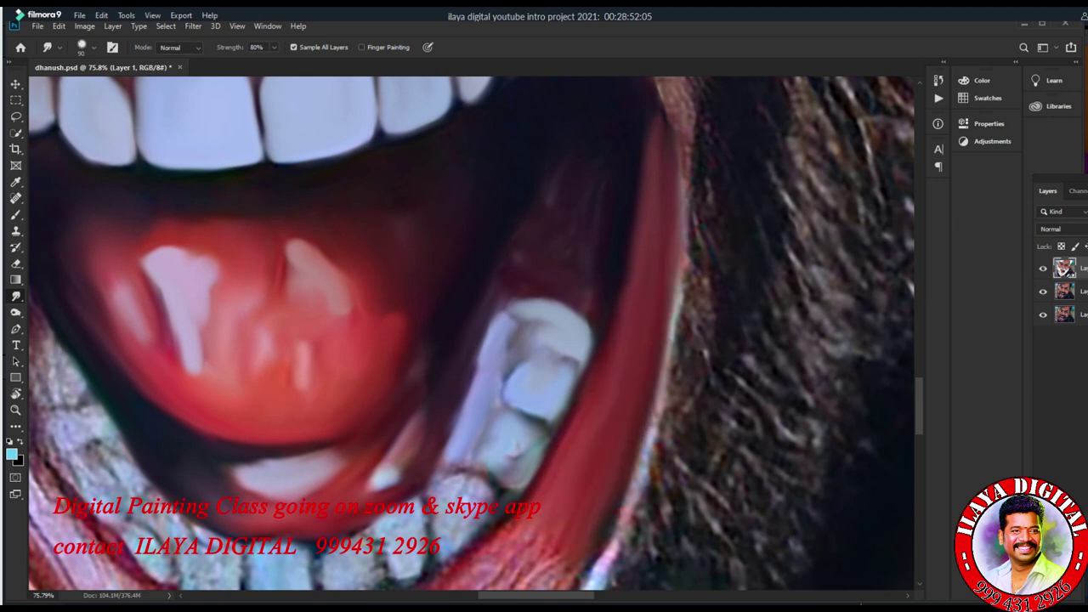
# Smooth the right part of the lower lip where it curves below the molars.
pyautogui.moveTo(510, 383); pyautogui.dragTo(603, 170)
pyautogui.moveTo(260, 472)
pyautogui.mouseDown()
pyautogui.moveTo(323, 498)
pyautogui.moveTo(463, 480)
pyautogui.mouseUp()
pyautogui.moveTo(663, 340); pyautogui.dragTo(604, 425)
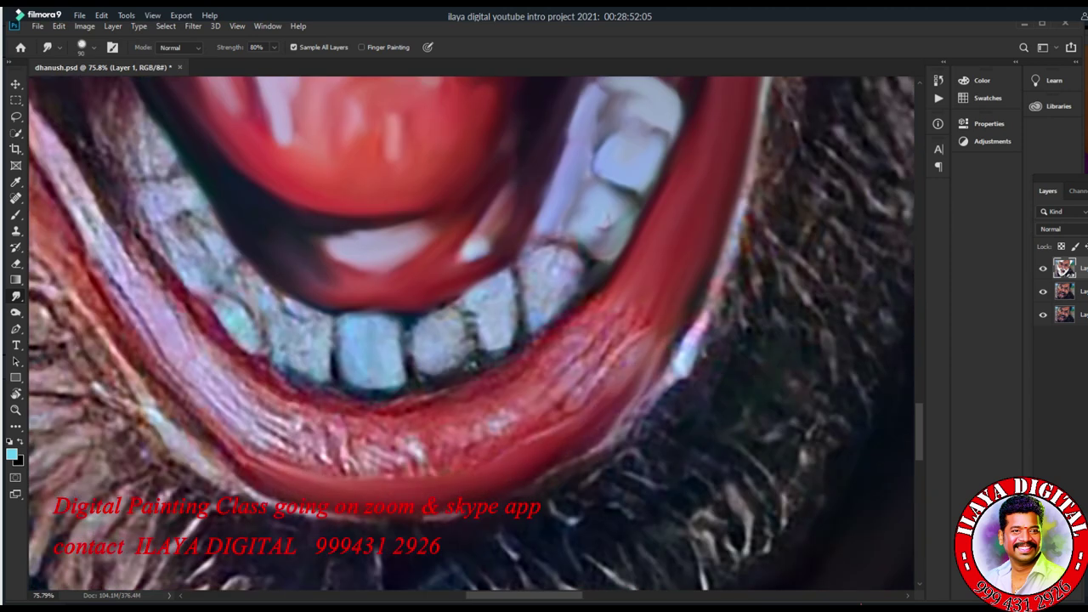
pyautogui.moveTo(688, 301); pyautogui.dragTo(633, 395)
pyautogui.moveTo(629, 391); pyautogui.dragTo(535, 464)
pyautogui.moveTo(621, 400); pyautogui.dragTo(509, 468)
pyautogui.moveTo(638, 357); pyautogui.dragTo(595, 438)
# Smooth the wrinkled middle of the lower lip and its border with the lower front teeth.
pyautogui.moveTo(179, 306)
pyautogui.mouseDown()
pyautogui.moveTo(255, 408)
pyautogui.moveTo(425, 416)
pyautogui.mouseUp()
pyautogui.moveTo(620, 280); pyautogui.dragTo(544, 366)
pyautogui.moveTo(246, 416); pyautogui.dragTo(374, 467)
pyautogui.moveTo(519, 408); pyautogui.dragTo(442, 451)
pyautogui.moveTo(264, 412); pyautogui.dragTo(433, 467)
pyautogui.moveTo(629, 289)
pyautogui.mouseDown()
pyautogui.moveTo(569, 383)
pyautogui.moveTo(595, 374)
pyautogui.moveTo(485, 433)
pyautogui.mouseUp()
pyautogui.moveTo(508, 384); pyautogui.dragTo(446, 401)
# Smooth the left side of the lower lip and its long pale highlight.
pyautogui.moveTo(85, 204); pyautogui.dragTo(136, 306)
pyautogui.moveTo(119, 238); pyautogui.dragTo(170, 331)
pyautogui.moveTo(93, 195); pyautogui.dragTo(204, 340)
pyautogui.moveTo(68, 238); pyautogui.dragTo(246, 459)
pyautogui.moveTo(174, 391); pyautogui.dragTo(374, 493)
pyautogui.moveTo(408, 280); pyautogui.dragTo(518, 433)
pyautogui.moveTo(134, 199); pyautogui.dragTo(107, 170)
pyautogui.moveTo(183, 280); pyautogui.dragTo(247, 395)
pyautogui.moveTo(76, 127); pyautogui.dragTo(187, 383)
# Smooth the surfaces of the lower teeth and define the gaps between them.
pyautogui.moveTo(212, 238)
pyautogui.mouseDown()
pyautogui.moveTo(230, 272)
pyautogui.moveTo(217, 306)
pyautogui.mouseUp()
pyautogui.moveTo(253, 267)
pyautogui.mouseDown()
pyautogui.moveTo(242, 331)
pyautogui.moveTo(315, 420)
pyautogui.moveTo(333, 467)
pyautogui.mouseUp()
pyautogui.moveTo(335, 406)
pyautogui.mouseDown()
pyautogui.moveTo(368, 480)
pyautogui.moveTo(404, 450)
pyautogui.moveTo(417, 510)
pyautogui.moveTo(485, 531)
pyautogui.moveTo(517, 476)
pyautogui.moveTo(552, 506)
pyautogui.moveTo(576, 459)
pyautogui.moveTo(612, 493)
pyautogui.mouseUp()
pyautogui.moveTo(629, 399)
pyautogui.mouseDown()
pyautogui.moveTo(661, 446)
pyautogui.moveTo(633, 468)
pyautogui.moveTo(680, 408)
pyautogui.moveTo(627, 476)
pyautogui.mouseUp()
pyautogui.moveTo(304, 425)
pyautogui.mouseDown()
pyautogui.moveTo(324, 407)
pyautogui.moveTo(271, 369)
pyautogui.moveTo(284, 335)
pyautogui.moveTo(226, 298)
pyautogui.mouseUp()
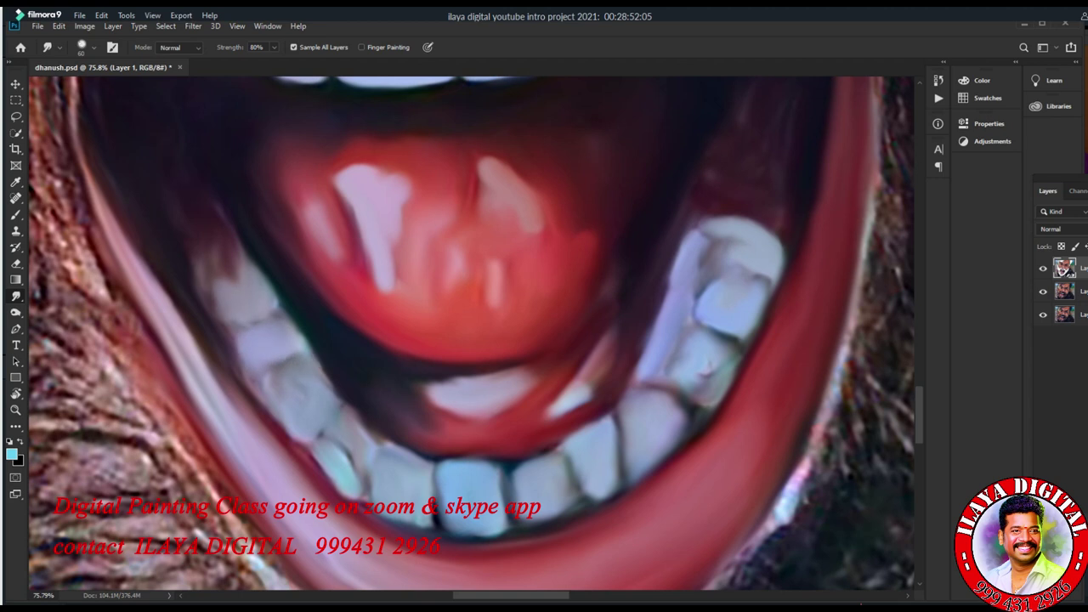
pyautogui.moveTo(277, 429); pyautogui.dragTo(283, 399)
pyautogui.moveTo(704, 284)
pyautogui.mouseDown()
pyautogui.moveTo(720, 263)
pyautogui.moveTo(730, 270)
pyautogui.mouseUp()
pyautogui.moveTo(685, 391); pyautogui.dragTo(716, 371)
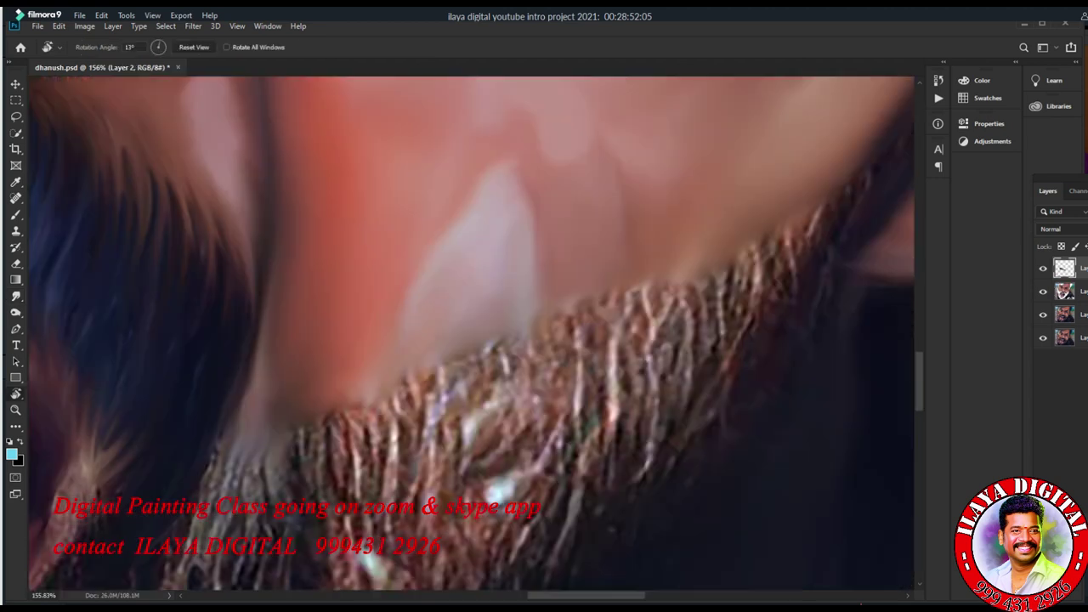
# Try smudging the cheek beard on Layer 2 into upward strands with a bristle tip at 80% strength.
pyautogui.press('r')
pyautogui.scroll(-3, 472, 333)
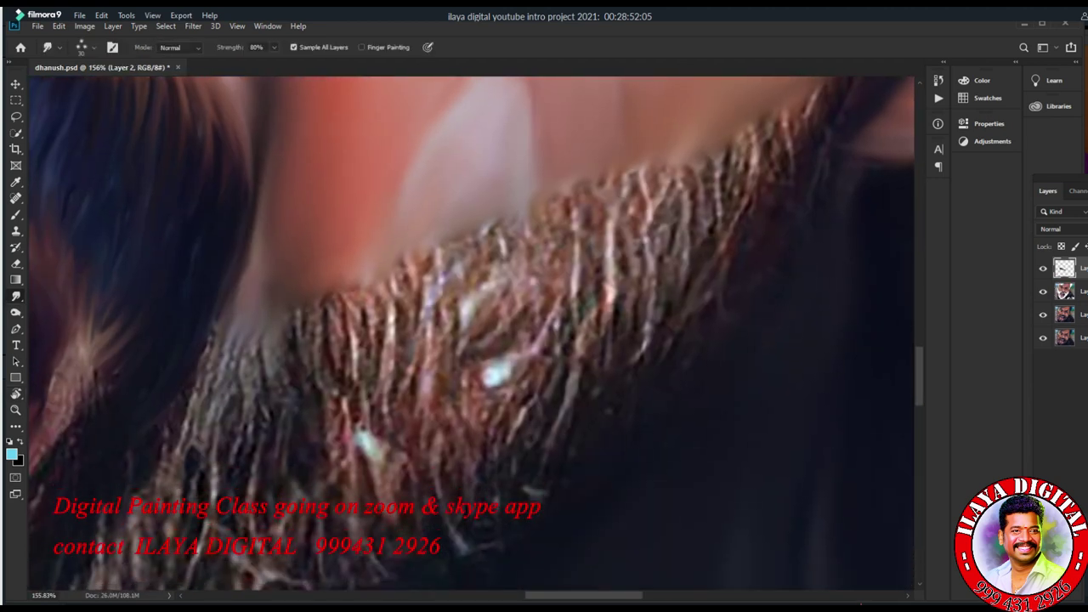
pyautogui.moveTo(196, 425)
pyautogui.mouseDown()
pyautogui.moveTo(264, 387)
pyautogui.moveTo(425, 340)
pyautogui.mouseUp()
pyautogui.moveTo(459, 382); pyautogui.dragTo(510, 221)
pyautogui.moveTo(408, 416); pyautogui.dragTo(429, 264)
pyautogui.moveTo(425, 400); pyautogui.dragTo(442, 247)
pyautogui.scroll(2, 471, 333)
pyautogui.moveTo(340, 425); pyautogui.dragTo(383, 289)
pyautogui.moveTo(378, 416)
pyautogui.mouseDown()
pyautogui.moveTo(464, 281)
pyautogui.moveTo(605, 200)
pyautogui.mouseUp()
pyautogui.hscroll(-5, 472, 333)
pyautogui.scroll(-1, 471, 333)
pyautogui.scroll(-2, 472, 333)
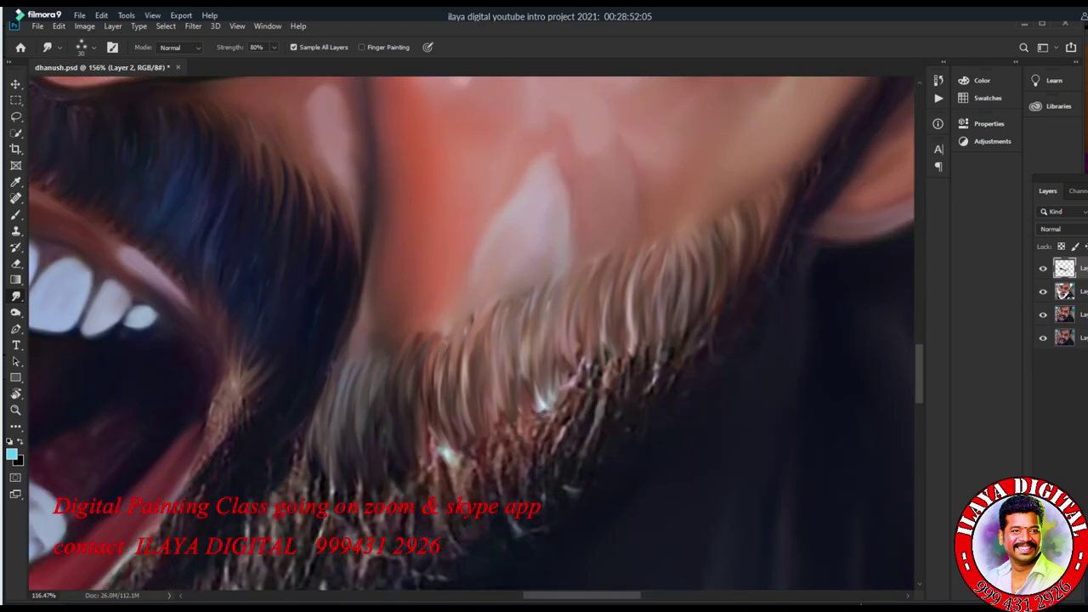
# Smudge the upper end of the beard below the ear into fine curved hairs at 70% strength.
pyautogui.press('e')
pyautogui.press('r')
pyautogui.scroll(1, 527, 340)
pyautogui.moveTo(514, 425); pyautogui.dragTo(534, 300)
pyautogui.moveTo(552, 374); pyautogui.dragTo(646, 247)
pyautogui.scroll(1, 553, 357)
pyautogui.moveTo(587, 289)
pyautogui.mouseDown()
pyautogui.moveTo(608, 255)
pyautogui.moveTo(645, 246)
pyautogui.moveTo(704, 204)
pyautogui.mouseUp()
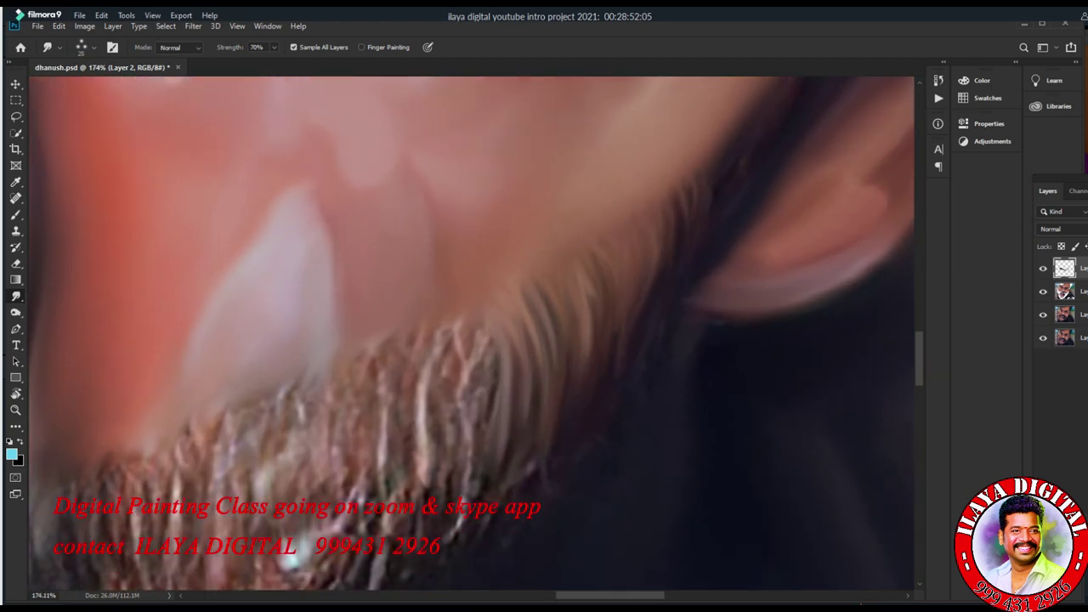
# Smudge the sideburn edge beside the ear into fine hairs overlapping the skin.
pyautogui.moveTo(514, 355); pyautogui.dragTo(221, 586)
pyautogui.moveTo(586, 149)
pyautogui.mouseDown()
pyautogui.moveTo(544, 246)
pyautogui.moveTo(280, 595)
pyautogui.mouseUp()
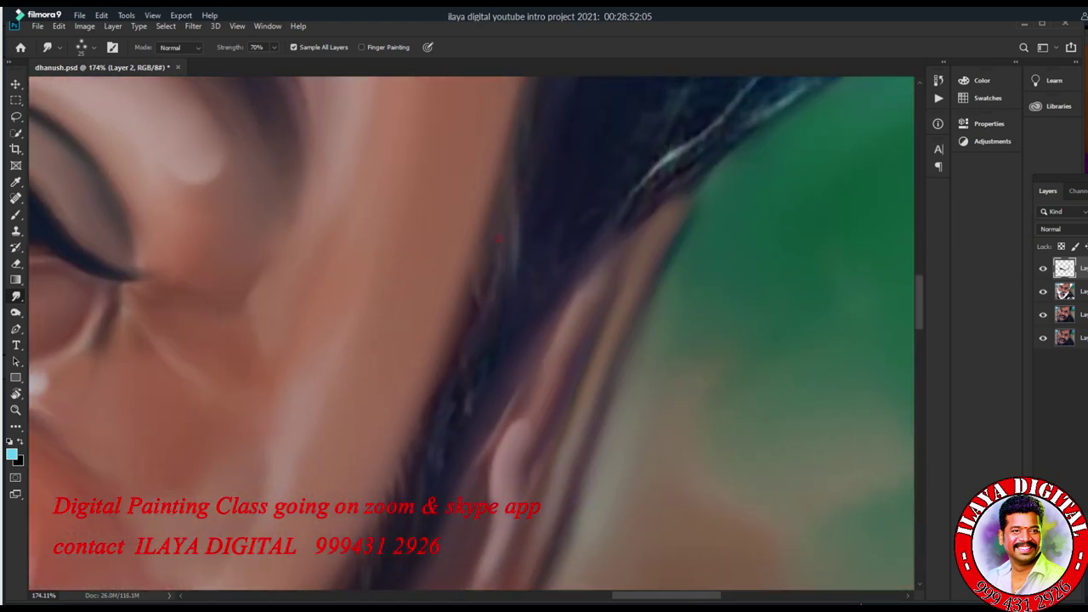
pyautogui.moveTo(473, 314); pyautogui.dragTo(416, 473)
pyautogui.moveTo(510, 321); pyautogui.dragTo(425, 420)
pyautogui.scroll(-5, 472, 331)
pyautogui.hscroll(-5, 471, 331)
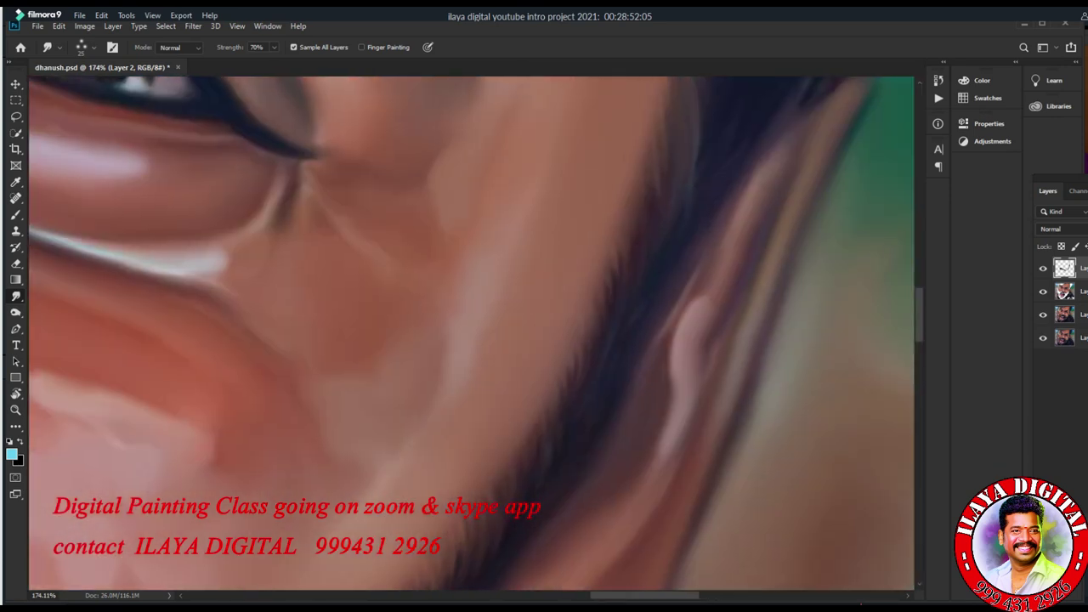
# Raise the smudge strength to 75% and pull the beard's upper edge into hair strands over the cheek.
pyautogui.press('7')
pyautogui.press('5')
pyautogui.moveTo(670, 407); pyautogui.dragTo(693, 268)
pyautogui.moveTo(739, 340); pyautogui.dragTo(748, 217)
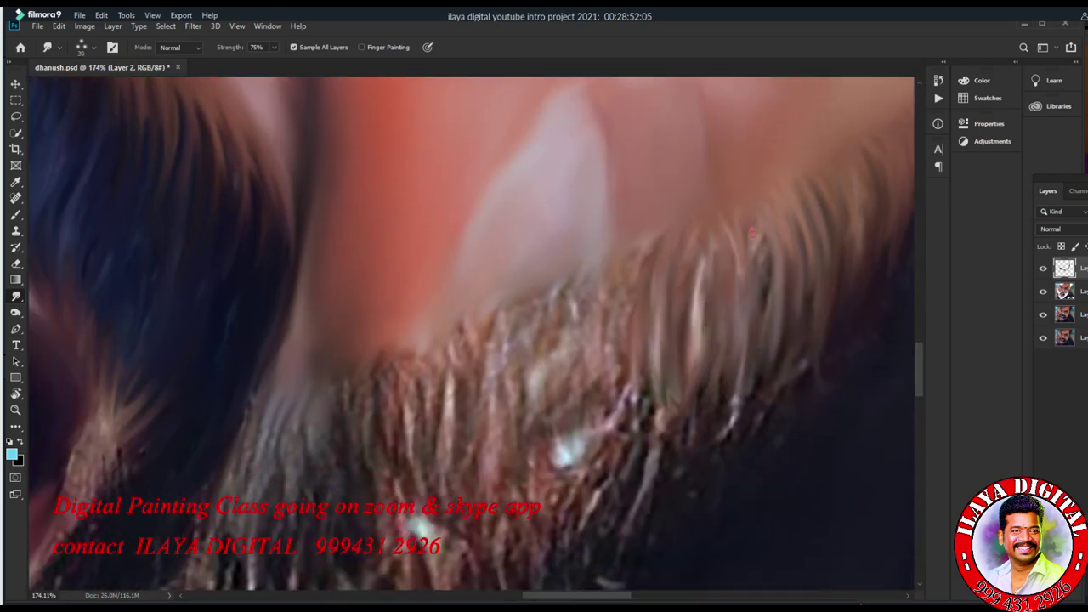
pyautogui.moveTo(686, 383); pyautogui.dragTo(758, 231)
pyautogui.moveTo(595, 446); pyautogui.dragTo(616, 276)
pyautogui.moveTo(620, 434); pyautogui.dragTo(650, 238)
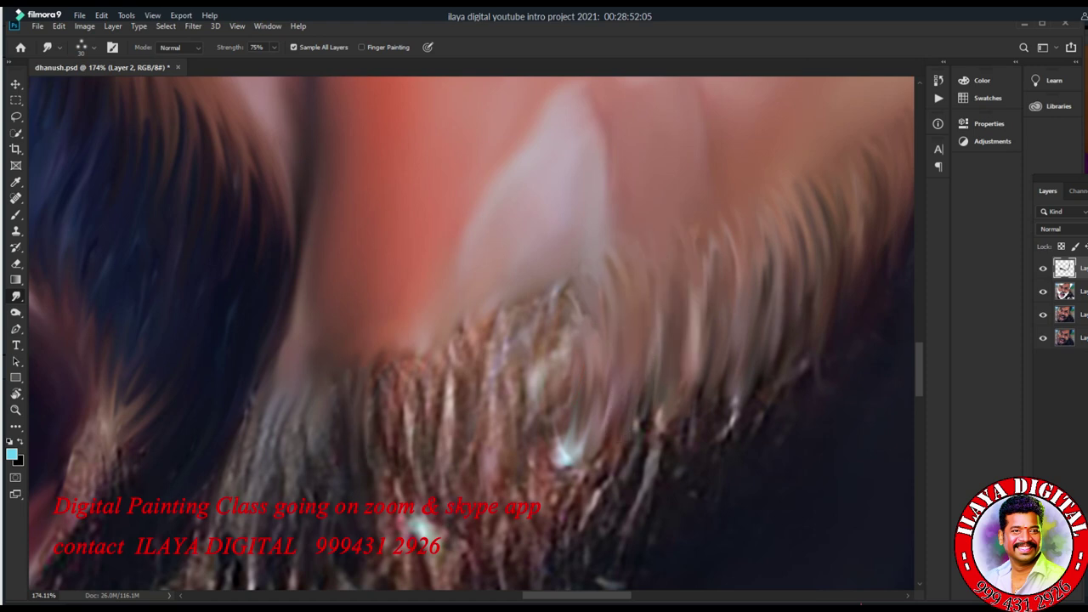
# Smudge the gray and reddish beard hairs between the mustache and the cheek into soft upward strands.
pyautogui.scroll(-3, 280, 408)
pyautogui.hscroll(-2, 280, 408)
pyautogui.moveTo(319, 488); pyautogui.dragTo(297, 374)
pyautogui.moveTo(255, 489)
pyautogui.mouseDown()
pyautogui.moveTo(187, 306)
pyautogui.moveTo(196, 272)
pyautogui.mouseUp()
pyautogui.scroll(2, 350, 251)
pyautogui.hscroll(3, 350, 251)
pyautogui.moveTo(374, 434); pyautogui.dragTo(417, 293)
pyautogui.moveTo(464, 391)
pyautogui.mouseDown()
pyautogui.moveTo(467, 213)
pyautogui.moveTo(544, 284)
pyautogui.mouseUp()
# Smudge the lower beard beside the right mouth corner into curved, flowing strands.
pyautogui.scroll(-5, 430, 255)
pyautogui.scroll(3, 475, 340)
pyautogui.moveTo(485, 366); pyautogui.dragTo(680, 161)
pyautogui.moveTo(677, 263)
pyautogui.mouseDown()
pyautogui.moveTo(561, 289)
pyautogui.moveTo(413, 390)
pyautogui.mouseUp()
pyautogui.moveTo(413, 281); pyautogui.dragTo(371, 442)
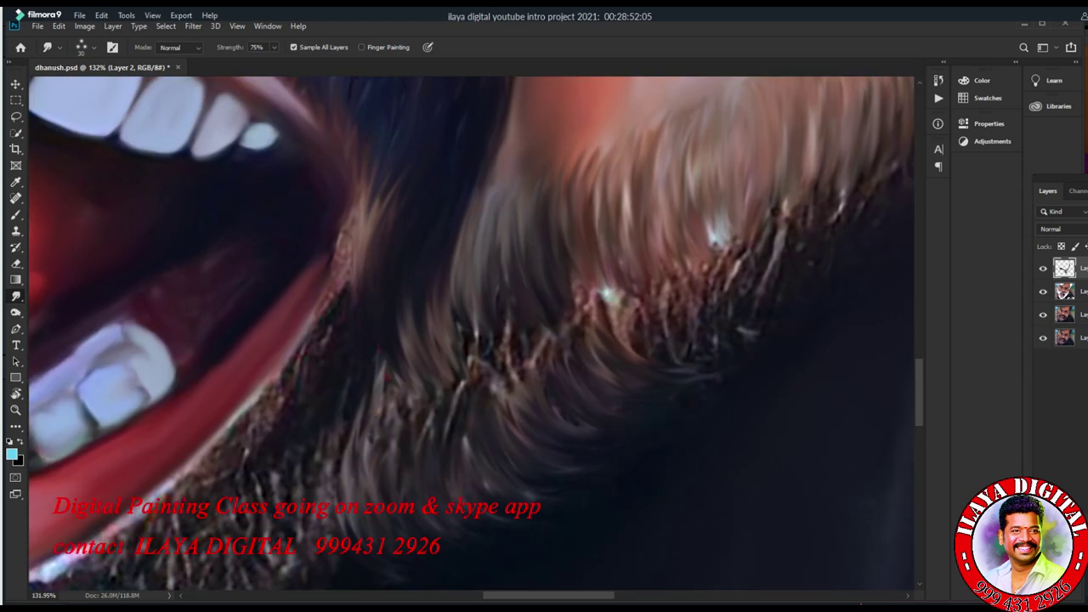
pyautogui.moveTo(481, 323); pyautogui.dragTo(546, 390)
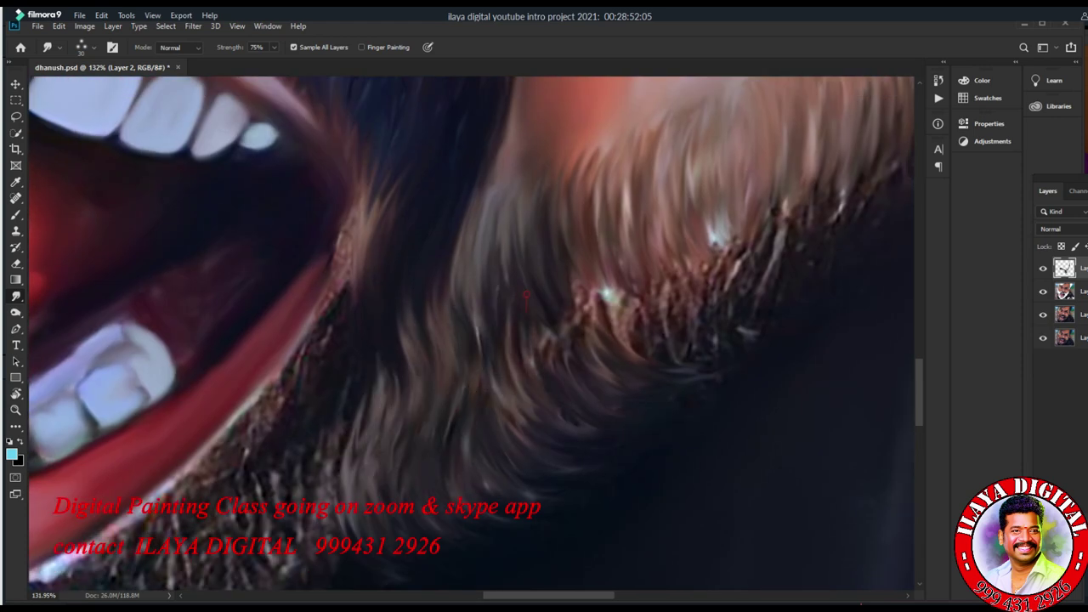
pyautogui.moveTo(544, 323); pyautogui.dragTo(578, 362)
pyautogui.moveTo(565, 285); pyautogui.dragTo(629, 352)
pyautogui.moveTo(501, 387); pyautogui.dragTo(544, 441)
pyautogui.moveTo(531, 361); pyautogui.dragTo(591, 433)
# Smudge the rough lower edge of the beard along the jawline into soft hair strokes.
pyautogui.moveTo(595, 297); pyautogui.dragTo(251, 408)
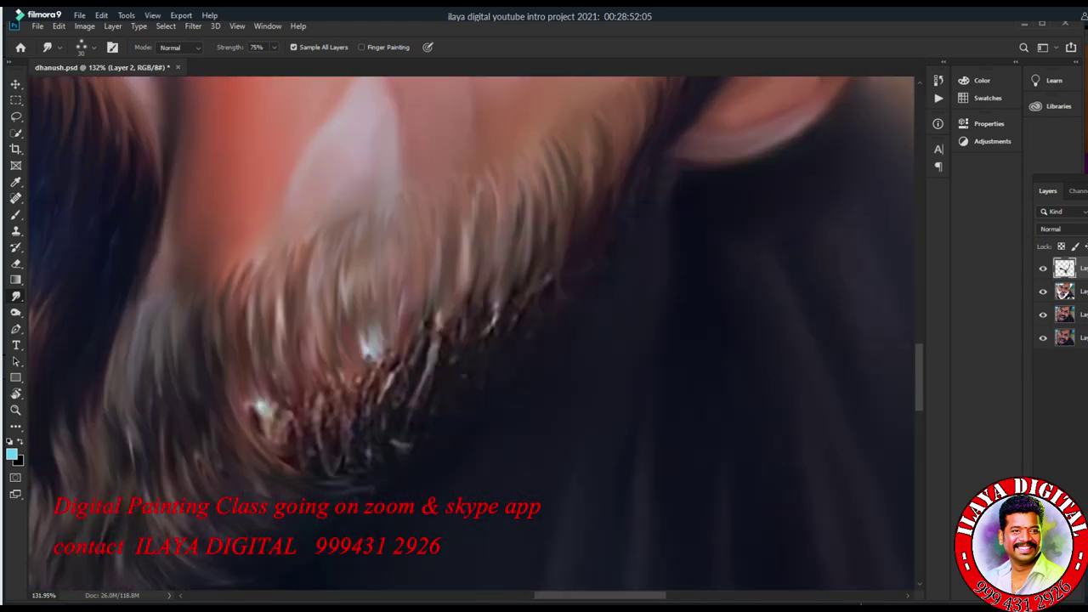
pyautogui.moveTo(384, 362)
pyautogui.mouseDown()
pyautogui.moveTo(401, 420)
pyautogui.moveTo(463, 276)
pyautogui.moveTo(558, 253)
pyautogui.mouseUp()
pyautogui.moveTo(374, 340)
pyautogui.mouseDown()
pyautogui.moveTo(349, 455)
pyautogui.moveTo(268, 407)
pyautogui.moveTo(361, 417)
pyautogui.moveTo(506, 294)
pyautogui.moveTo(446, 366)
pyautogui.mouseUp()
pyautogui.moveTo(340, 416)
pyautogui.mouseDown()
pyautogui.moveTo(374, 340)
pyautogui.moveTo(281, 425)
pyautogui.moveTo(178, 476)
pyautogui.mouseUp()
# Switch the Smudge tool to a round tip at 80% strength and smooth the pale rim below the lower lip.
pyautogui.hotkey('ctrl', '0')
pyautogui.scroll(5, 365, 340)
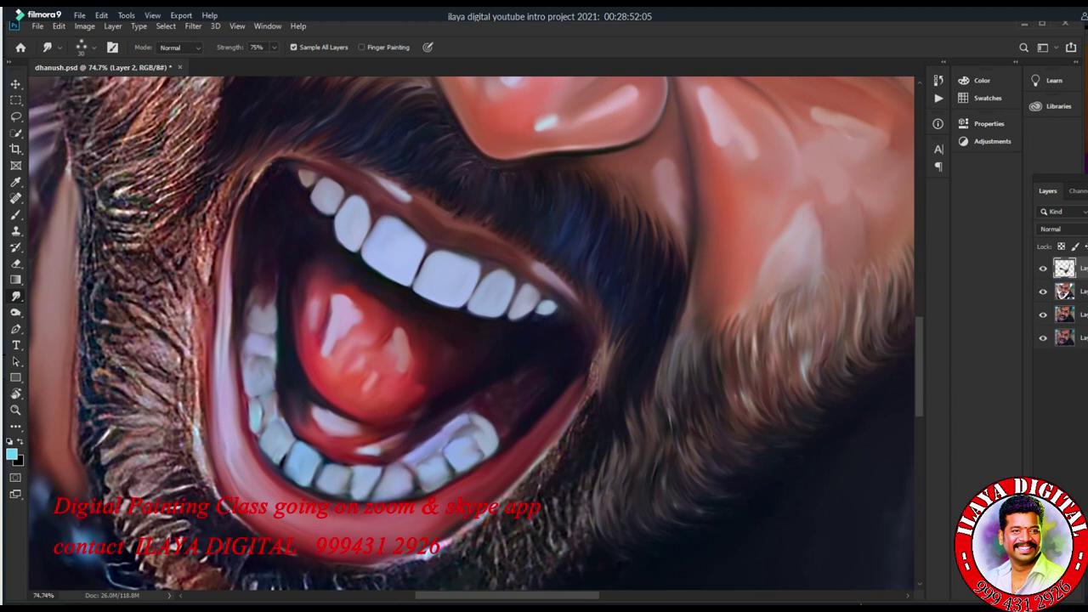
pyautogui.rightClick(580, 275)
pyautogui.doubleClick(658, 498)
pyautogui.press('F5')
pyautogui.press('F5')
pyautogui.scroll(-3, 472, 331)
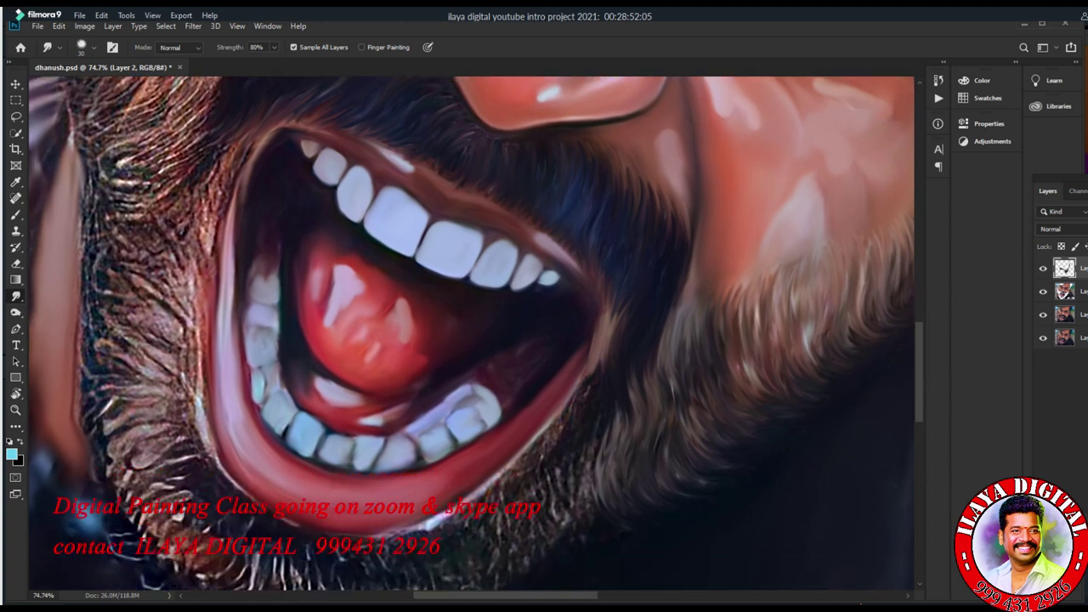
pyautogui.press('8')
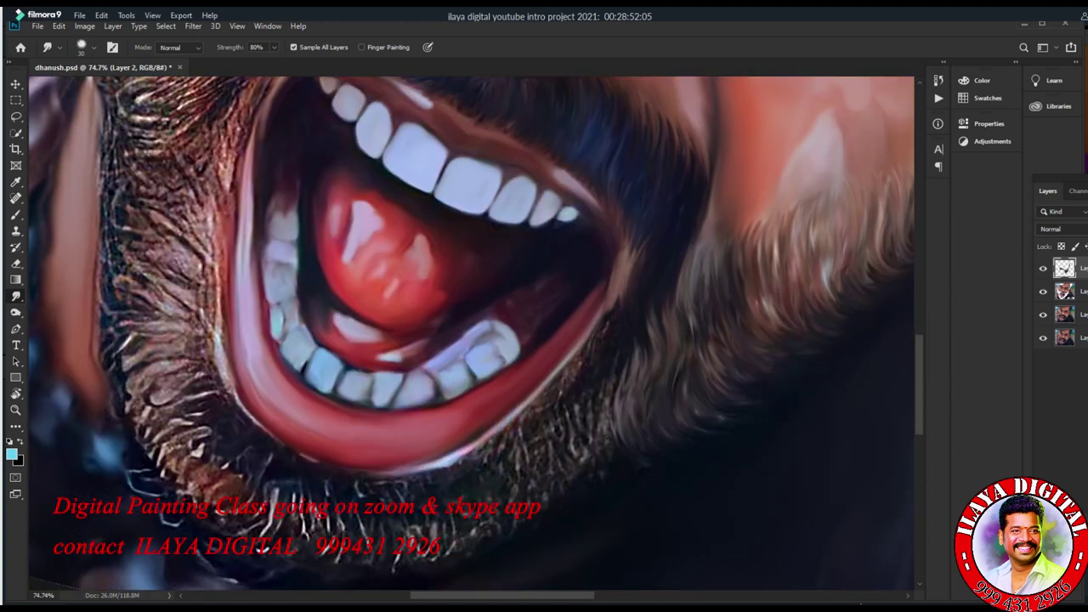
pyautogui.scroll(5, 391, 488)
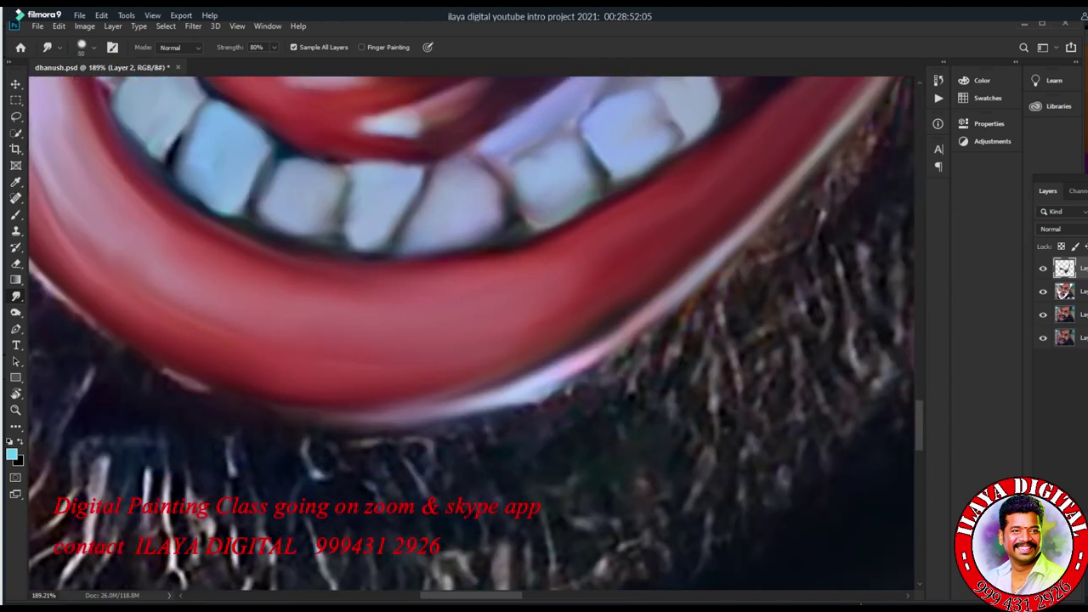
pyautogui.moveTo(531, 415)
pyautogui.mouseDown()
pyautogui.moveTo(260, 420)
pyautogui.moveTo(595, 340)
pyautogui.moveTo(816, 153)
pyautogui.mouseUp()
pyautogui.moveTo(595, 374)
pyautogui.mouseDown()
pyautogui.moveTo(153, 374)
pyautogui.moveTo(527, 387)
pyautogui.mouseUp()
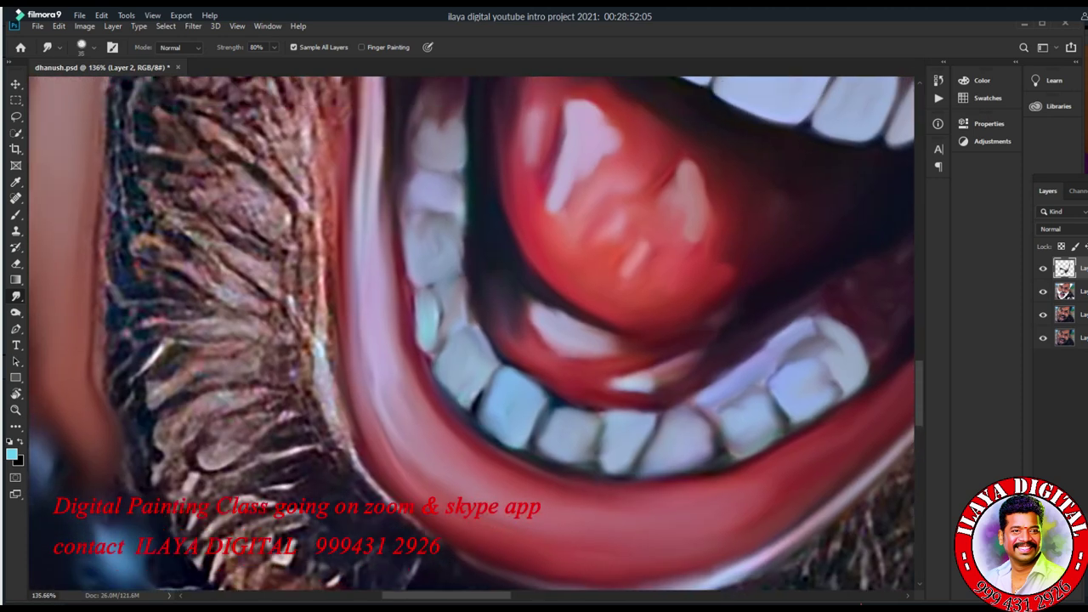
# Smooth the pale rim along the left side of the lower lip with the round Smudge tip.
pyautogui.moveTo(330, 161)
pyautogui.mouseDown()
pyautogui.moveTo(357, 459)
pyautogui.moveTo(425, 535)
pyautogui.mouseUp()
pyautogui.moveTo(510, 255); pyautogui.dragTo(553, 442)
pyautogui.moveTo(399, 166); pyautogui.dragTo(404, 378)
# Switch the Smudge tool to the scattered bristle tip at size 40 and soften the rough beard hairs below the right mouth corner.
pyautogui.scroll(3, 472, 332)
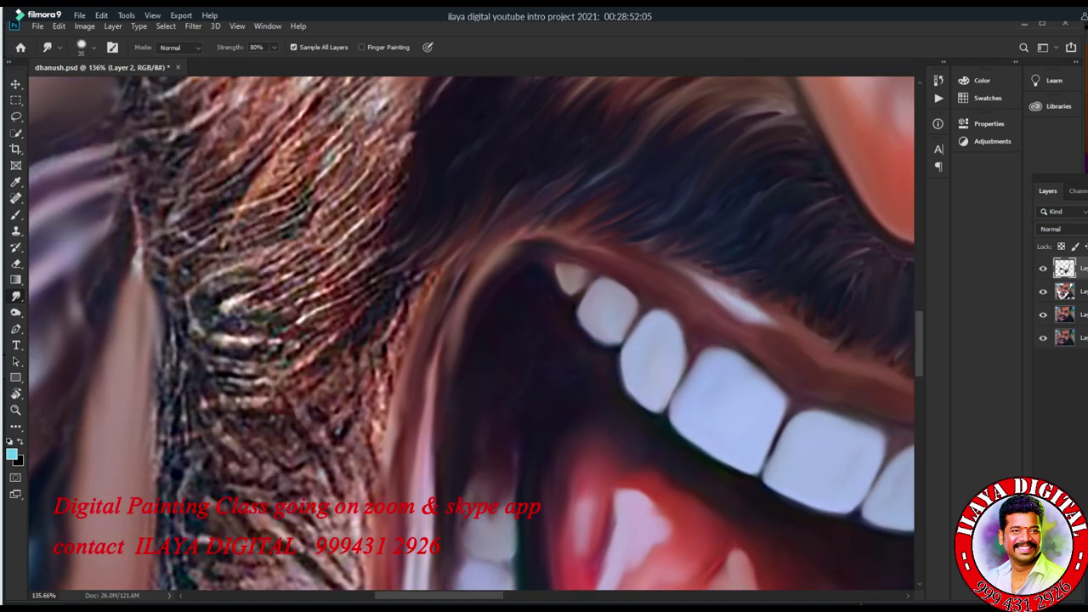
pyautogui.scroll(-10, 472, 332)
pyautogui.scroll(-5, 471, 332)
pyautogui.scroll(5, 860, 284)
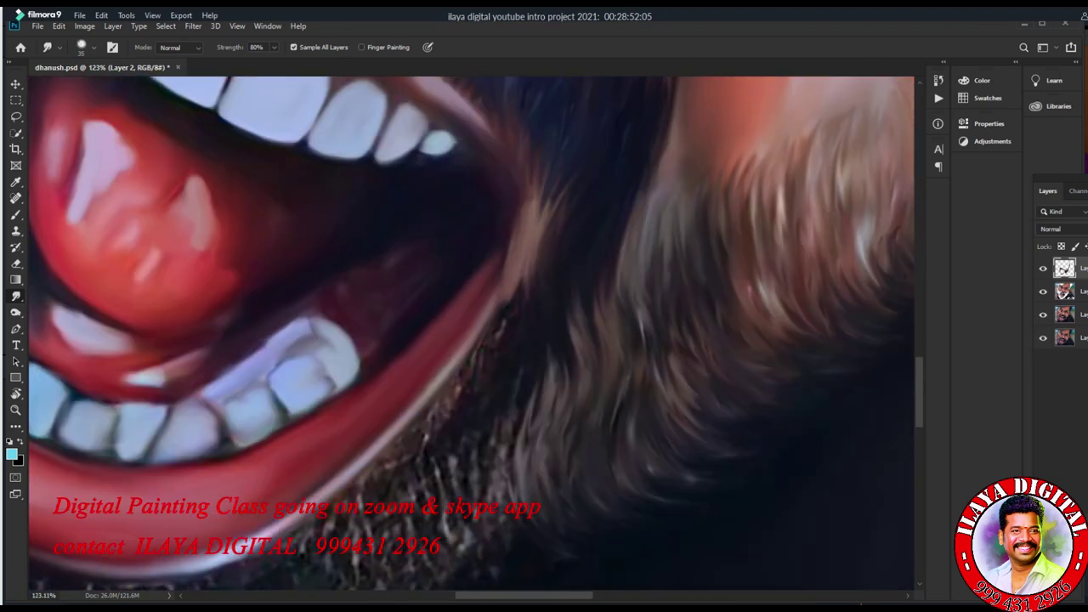
pyautogui.rightClick(860, 284)
pyautogui.press('Escape')
pyautogui.scroll(-8, 470, 336)
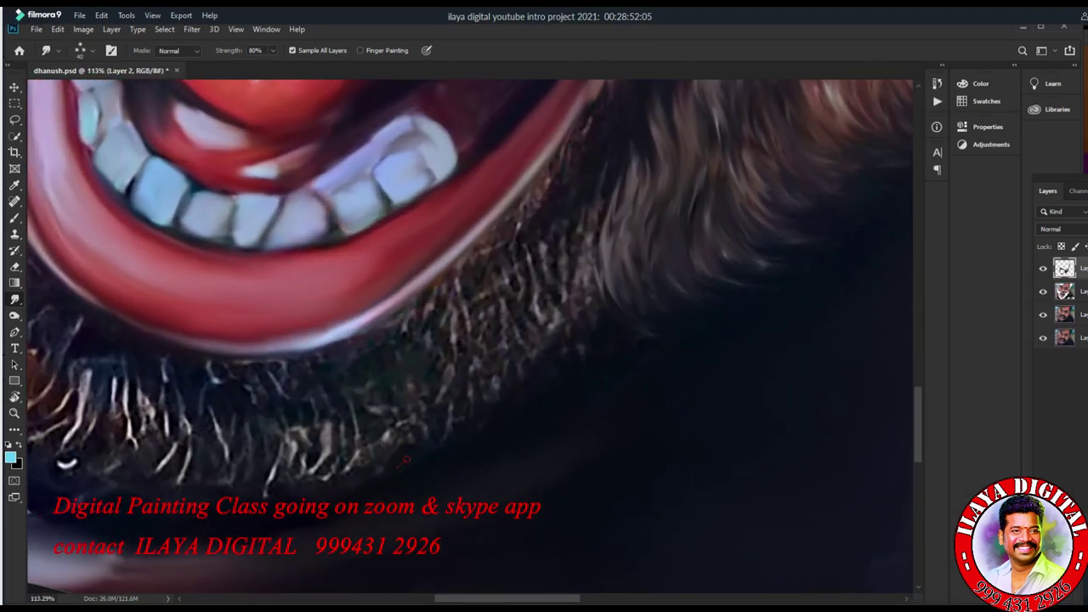
pyautogui.moveTo(408, 451)
pyautogui.mouseDown()
pyautogui.moveTo(476, 374)
pyautogui.moveTo(620, 259)
pyautogui.mouseUp()
pyautogui.moveTo(446, 417); pyautogui.dragTo(595, 230)
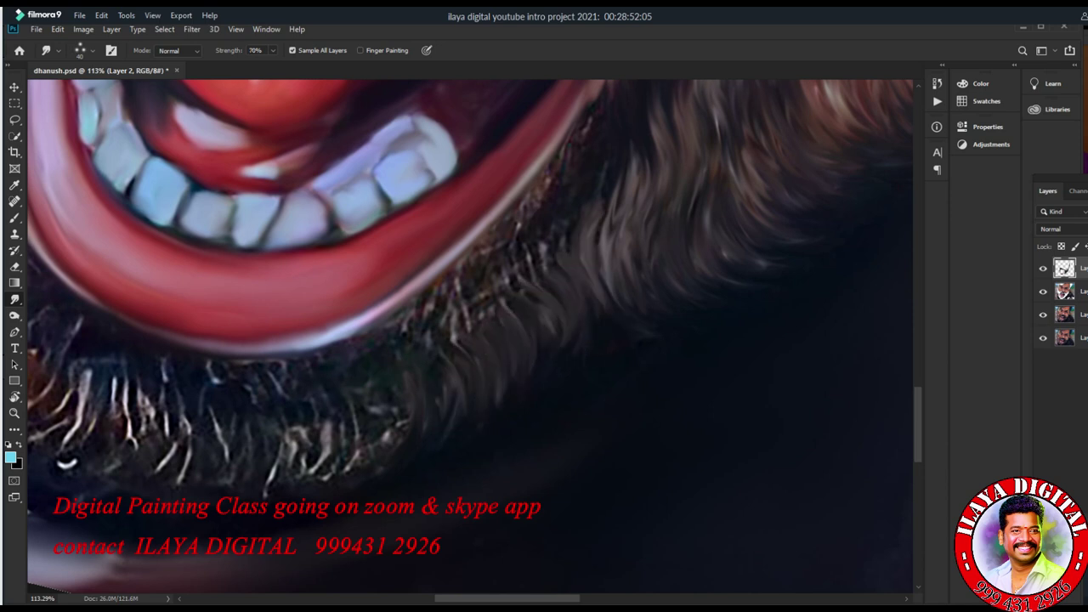
pyautogui.moveTo(451, 421)
pyautogui.mouseDown()
pyautogui.moveTo(264, 476)
pyautogui.moveTo(363, 469)
pyautogui.mouseUp()
# Smudge the dark beard hairs beside the right mouth corner into long upward strands.
pyautogui.moveTo(590, 310); pyautogui.dragTo(608, 191)
pyautogui.scroll(2, 595, 255)
pyautogui.moveTo(578, 264); pyautogui.dragTo(591, 93)
pyautogui.moveTo(595, 412)
pyautogui.mouseDown()
pyautogui.moveTo(611, 216)
pyautogui.moveTo(633, 231)
pyautogui.mouseUp()
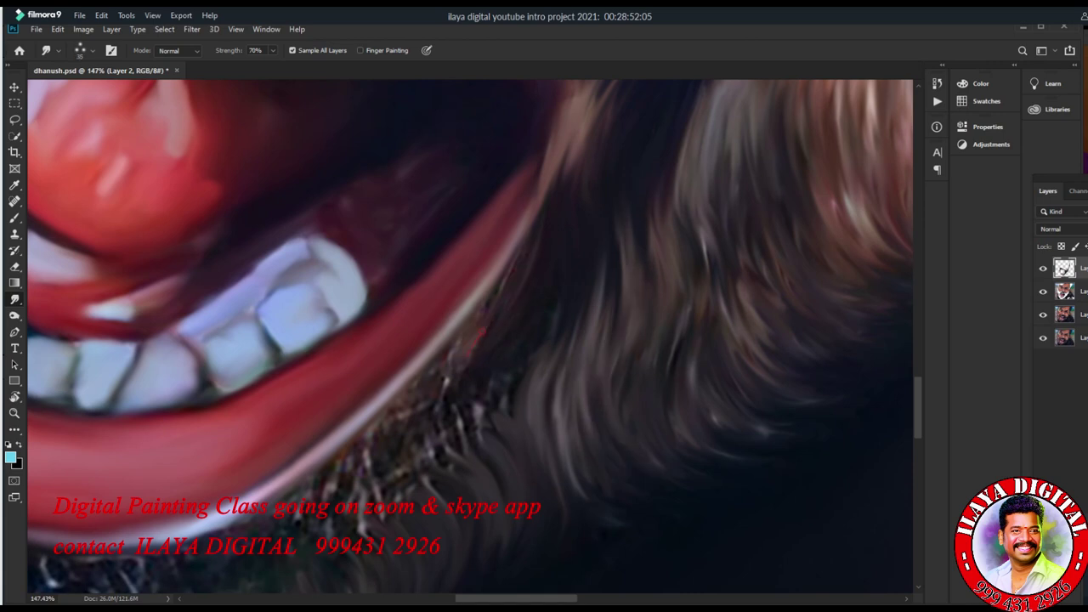
# Smudge the short bristles along the lower lip's right edge and the chin into soft curved hairs at 70% strength.
pyautogui.moveTo(454, 450); pyautogui.dragTo(446, 357)
pyautogui.moveTo(475, 425); pyautogui.dragTo(472, 374)
pyautogui.moveTo(399, 502); pyautogui.dragTo(425, 412)
pyautogui.moveTo(336, 536); pyautogui.dragTo(374, 463)
pyautogui.moveTo(476, 442); pyautogui.dragTo(688, 246)
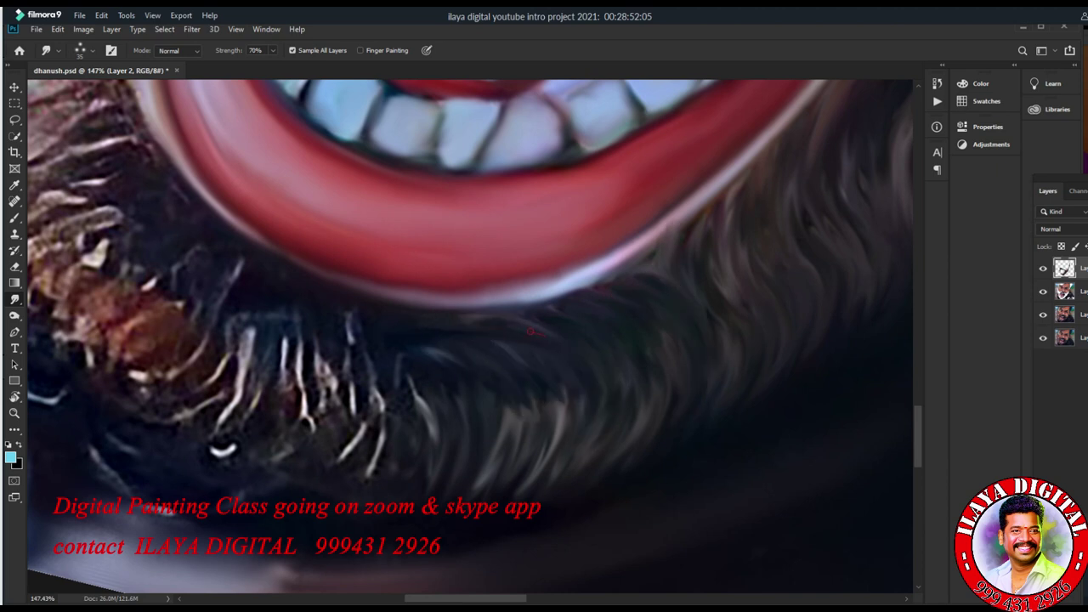
# Set the Smudge strength to 80% and blend the rough beard on the chin and left jaw into flowing strands.
pyautogui.scroll(-5, 467, 340)
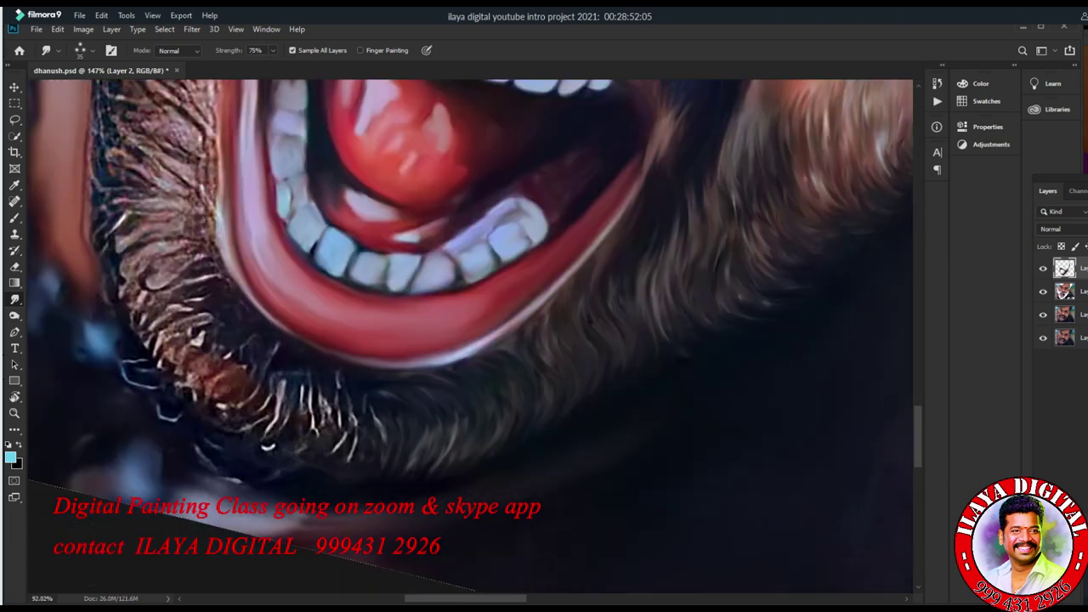
pyautogui.press('8')
pyautogui.moveTo(245, 379); pyautogui.dragTo(204, 323)
pyautogui.moveTo(374, 340)
pyautogui.mouseDown()
pyautogui.moveTo(314, 362)
pyautogui.moveTo(366, 484)
pyautogui.mouseUp()
pyautogui.moveTo(370, 340)
pyautogui.mouseDown()
pyautogui.moveTo(357, 425)
pyautogui.moveTo(370, 476)
pyautogui.mouseUp()
pyautogui.moveTo(284, 353); pyautogui.dragTo(264, 382)
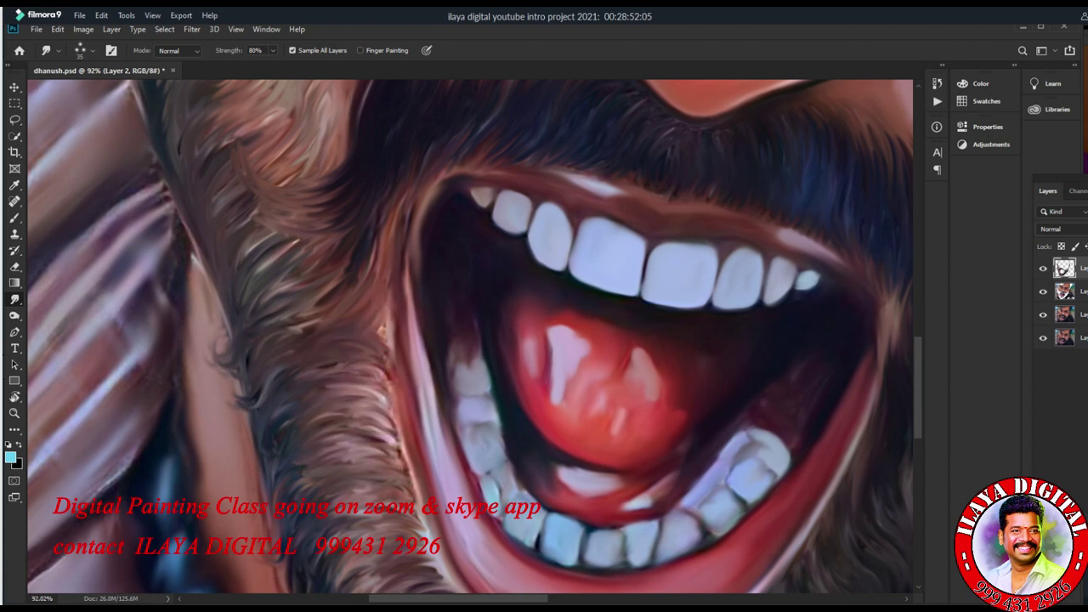
# Smudge the textured hair at the left temple above the eyebrow into smooth strands at 80% strength.
pyautogui.hscroll(10, 467, 340)
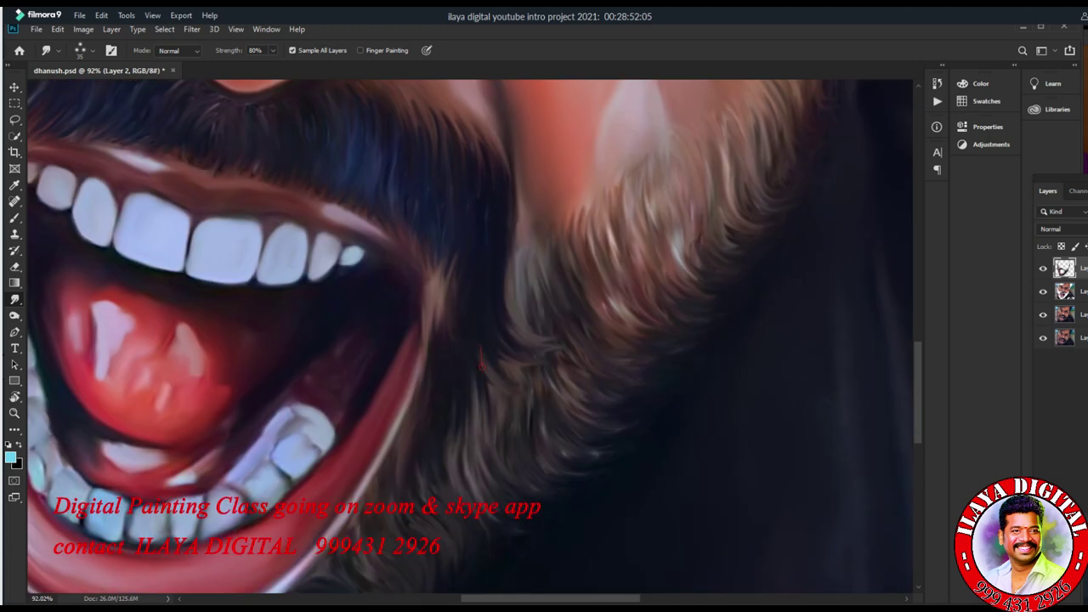
pyautogui.hotkey('ctrl', '0')
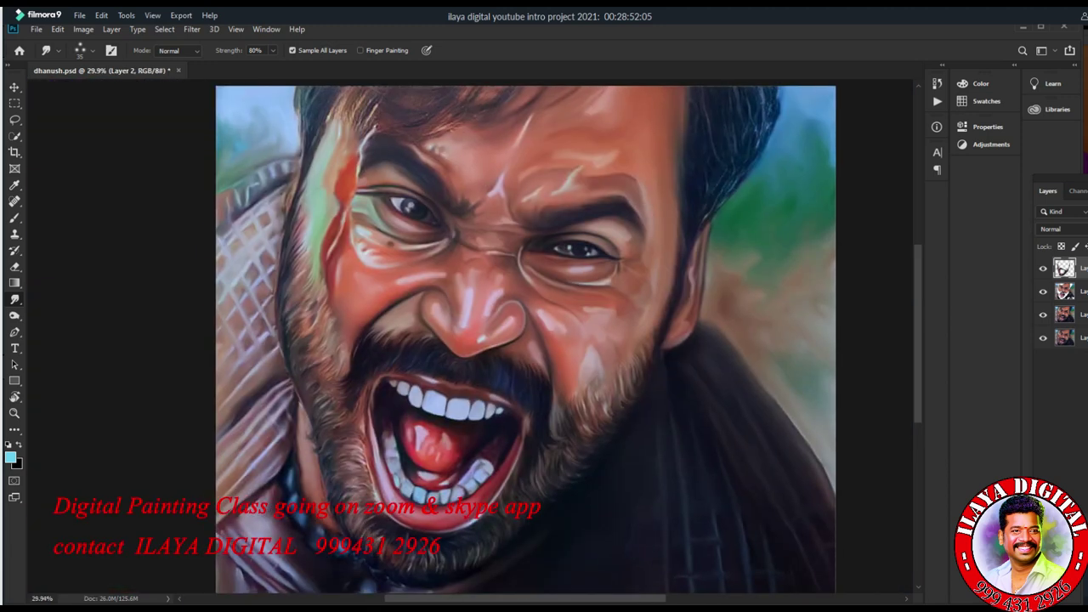
pyautogui.scroll(5, 470, 339)
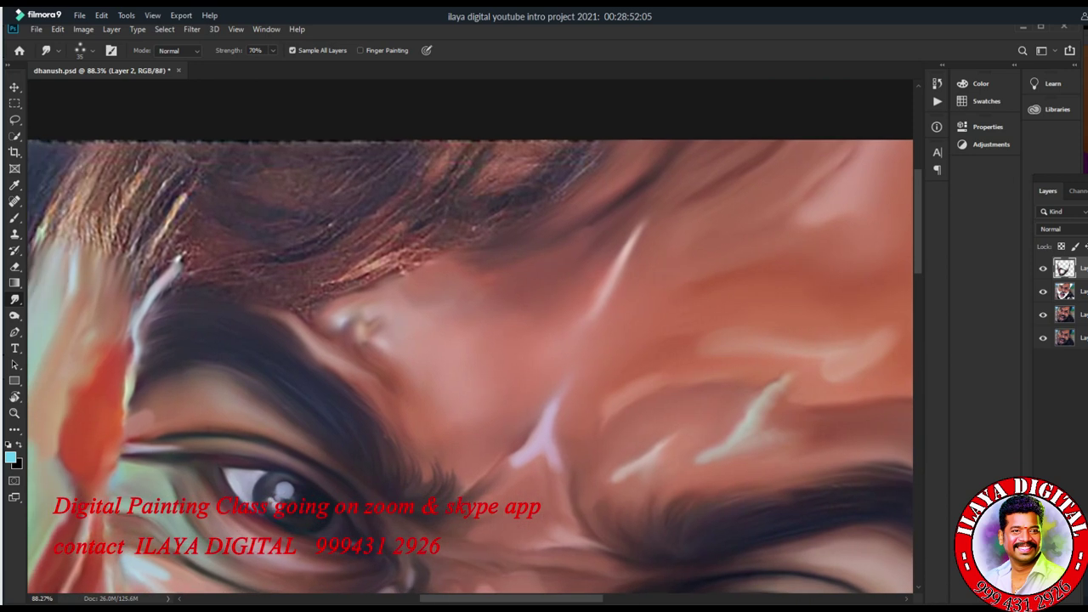
pyautogui.press('7')
pyautogui.press('8')
pyautogui.moveTo(323, 338); pyautogui.dragTo(289, 247)
pyautogui.moveTo(373, 357)
pyautogui.mouseDown()
pyautogui.moveTo(340, 255)
pyautogui.moveTo(357, 272)
pyautogui.mouseUp()
pyautogui.moveTo(280, 345); pyautogui.dragTo(259, 298)
pyautogui.moveTo(225, 265); pyautogui.dragTo(212, 224)
pyautogui.moveTo(191, 360); pyautogui.dragTo(186, 274)
pyautogui.moveTo(194, 430); pyautogui.dragTo(178, 293)
pyautogui.moveTo(194, 449); pyautogui.dragTo(201, 270)
pyautogui.moveTo(255, 408)
pyautogui.mouseDown()
pyautogui.moveTo(293, 293)
pyautogui.moveTo(390, 225)
pyautogui.mouseUp()
# Smudge the hair falling across the upper forehead into soft, sweeping strands.
pyautogui.moveTo(612, 297); pyautogui.dragTo(671, 251)
pyautogui.moveTo(553, 370); pyautogui.dragTo(714, 306)
pyautogui.moveTo(799, 272); pyautogui.dragTo(722, 234)
pyautogui.moveTo(714, 289); pyautogui.dragTo(654, 230)
pyautogui.moveTo(731, 268); pyautogui.dragTo(684, 225)
pyautogui.moveTo(400, 391); pyautogui.dragTo(459, 347)
pyautogui.moveTo(374, 425)
pyautogui.mouseDown()
pyautogui.moveTo(536, 391)
pyautogui.moveTo(680, 336)
pyautogui.mouseUp()
# Blend the lower fringe above the left eyebrow and the pale temple strands into flowing hair strokes.
pyautogui.moveTo(425, 365)
pyautogui.mouseDown()
pyautogui.moveTo(408, 280)
pyautogui.moveTo(340, 229)
pyautogui.mouseUp()
pyautogui.moveTo(357, 340)
pyautogui.mouseDown()
pyautogui.moveTo(510, 251)
pyautogui.moveTo(595, 225)
pyautogui.mouseUp()
pyautogui.moveTo(424, 323); pyautogui.dragTo(502, 263)
pyautogui.moveTo(441, 348); pyautogui.dragTo(671, 238)
pyautogui.moveTo(701, 274); pyautogui.dragTo(774, 235)
pyautogui.moveTo(314, 365); pyautogui.dragTo(374, 234)
pyautogui.moveTo(339, 399)
pyautogui.mouseDown()
pyautogui.moveTo(425, 281)
pyautogui.moveTo(476, 289)
pyautogui.moveTo(480, 274)
pyautogui.mouseUp()
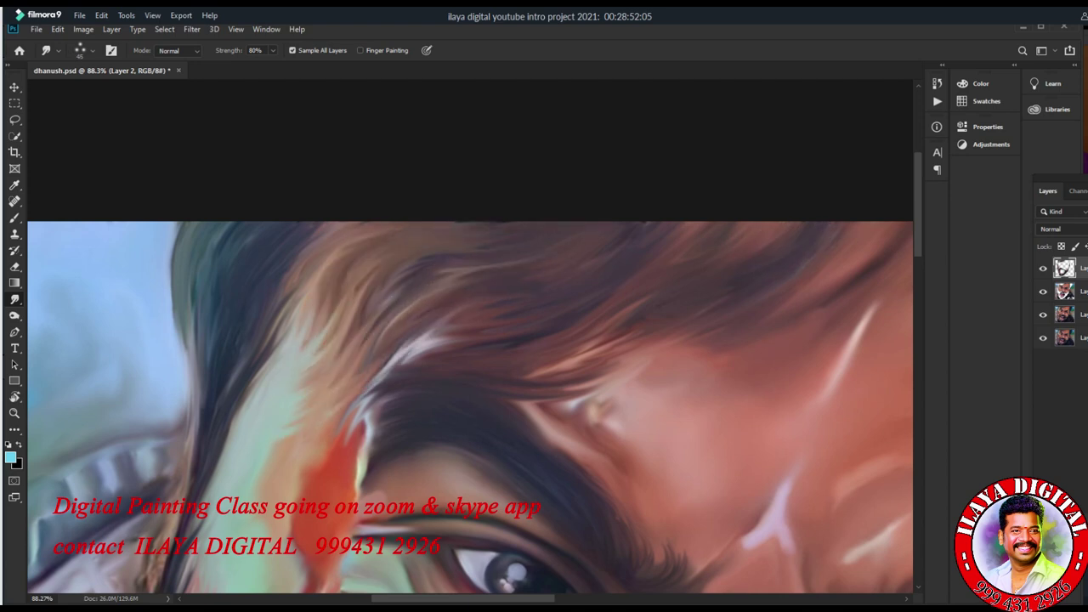
pyautogui.moveTo(400, 366); pyautogui.dragTo(510, 304)
pyautogui.moveTo(340, 441); pyautogui.dragTo(413, 374)
# Smudge the light, wiry strands at the top of the dark hair on the right side of the head.
pyautogui.scroll(-4, 470, 340)
pyautogui.hscroll(2, 470, 340)
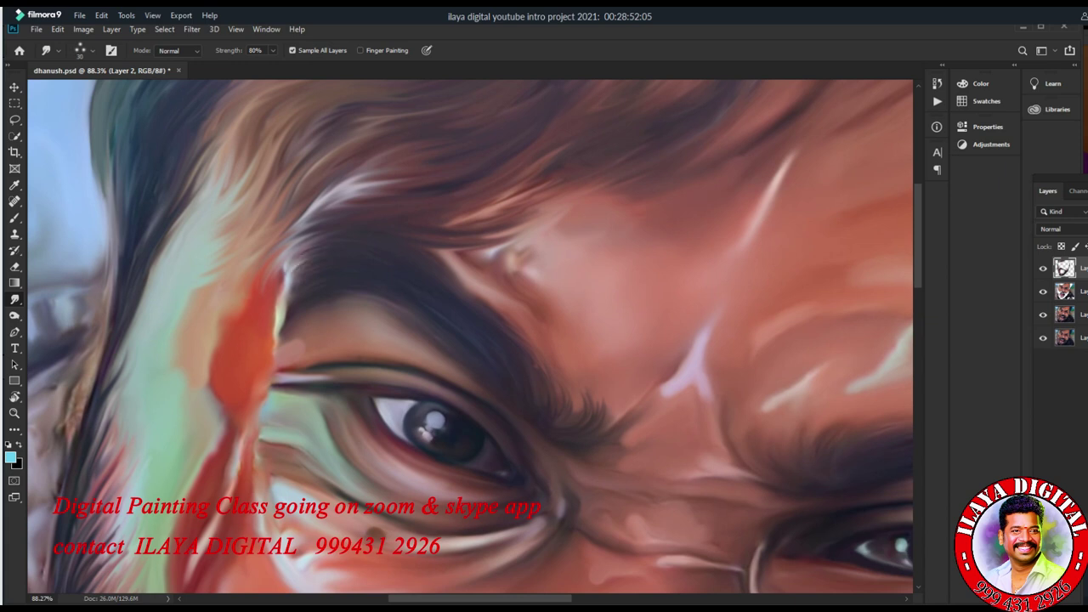
pyautogui.hscroll(4, 470, 340)
pyautogui.scroll(-1, 470, 340)
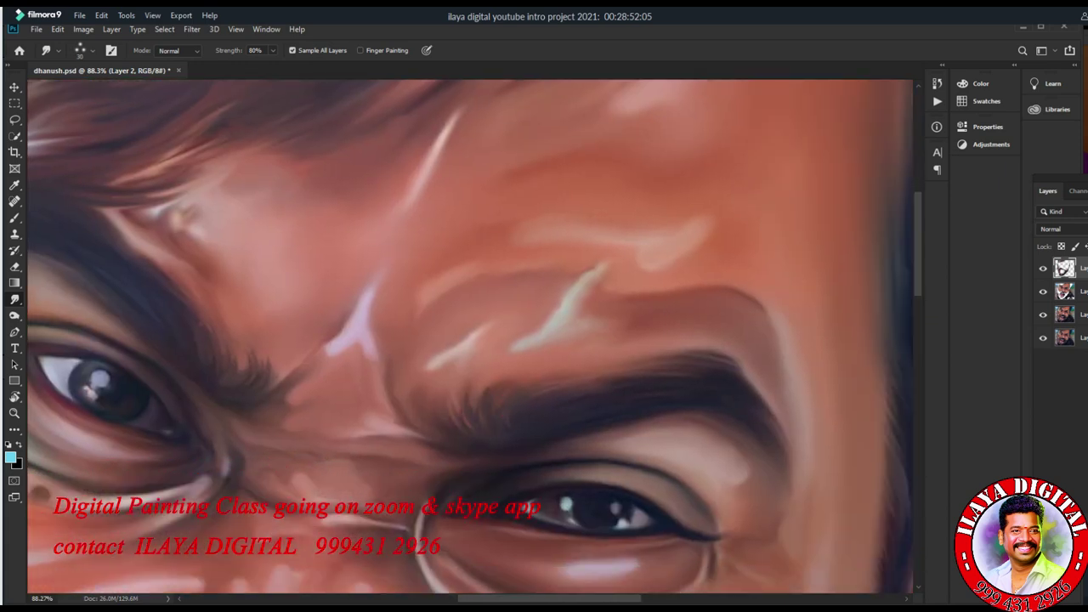
pyautogui.hscroll(5, 470, 340)
pyautogui.scroll(1, 470, 340)
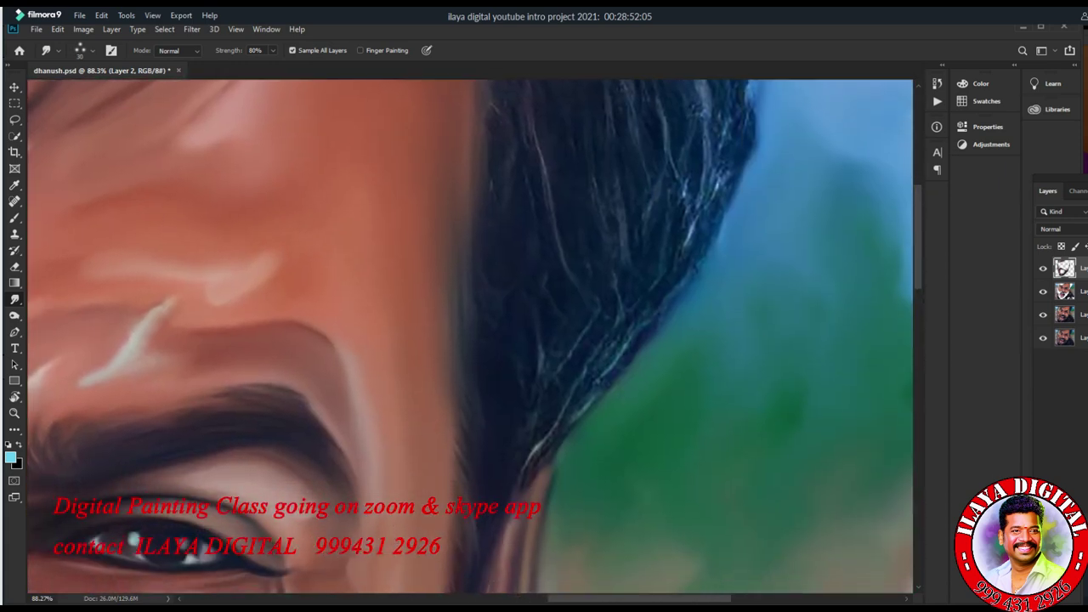
pyautogui.scroll(2, 470, 340)
pyautogui.hscroll(1, 470, 340)
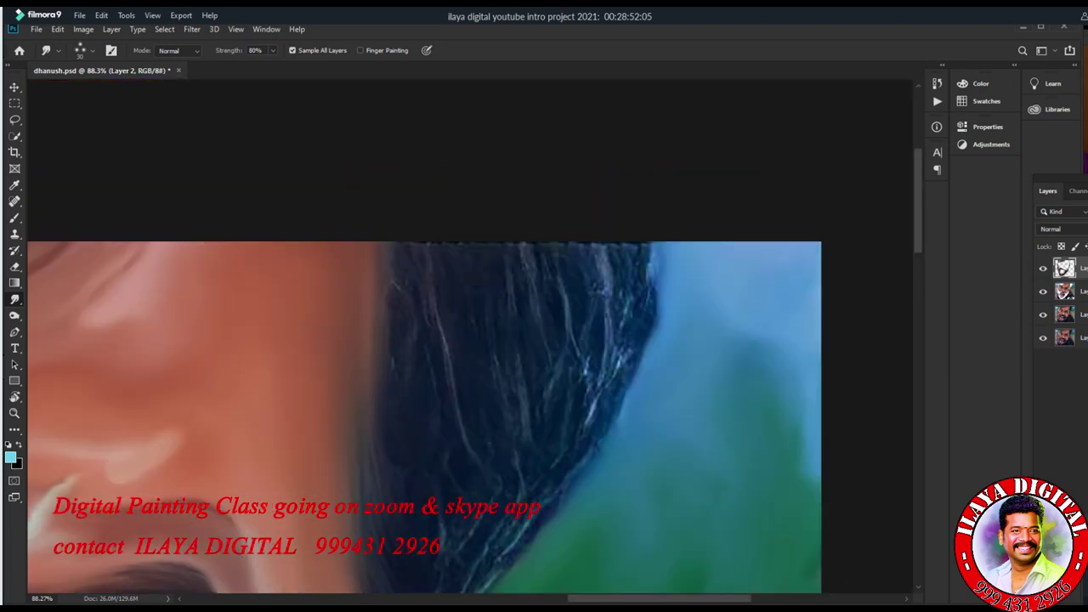
pyautogui.moveTo(595, 246); pyautogui.dragTo(620, 366)
pyautogui.moveTo(654, 247); pyautogui.dragTo(646, 315)
pyautogui.moveTo(544, 255); pyautogui.dragTo(578, 387)
pyautogui.moveTo(595, 246); pyautogui.dragTo(608, 357)
# Smooth the rest of the right-side hair, from the forehead hairline to the outer edge above the ear.
pyautogui.moveTo(393, 285); pyautogui.dragTo(387, 463)
pyautogui.moveTo(446, 336); pyautogui.dragTo(462, 433)
pyautogui.moveTo(529, 401); pyautogui.dragTo(519, 463)
pyautogui.moveTo(552, 374); pyautogui.dragTo(554, 416)
pyautogui.moveTo(604, 352); pyautogui.dragTo(586, 450)
pyautogui.moveTo(595, 402); pyautogui.dragTo(565, 484)
pyautogui.moveTo(654, 252); pyautogui.dragTo(646, 335)
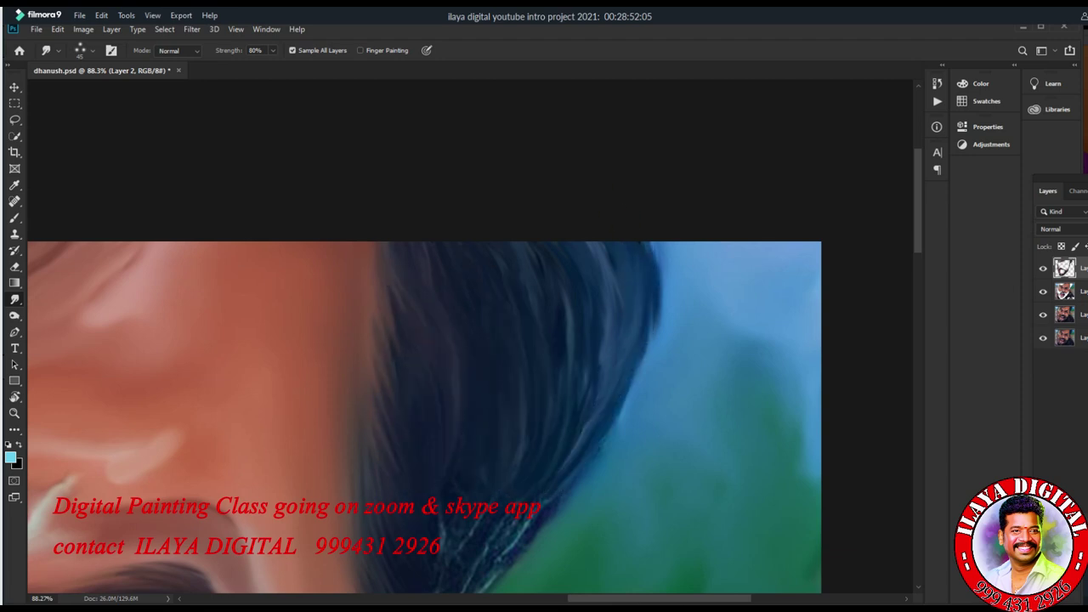
pyautogui.moveTo(510, 383); pyautogui.dragTo(595, 153)
pyautogui.moveTo(614, 247); pyautogui.dragTo(536, 357)
pyautogui.moveTo(561, 255); pyautogui.dragTo(520, 308)
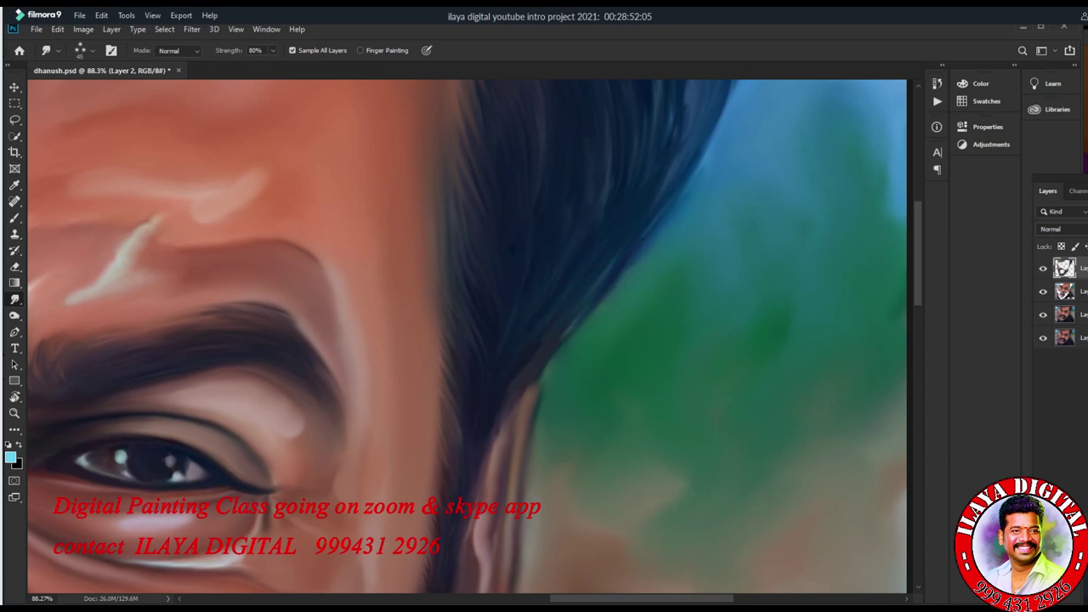
# Group the top three layers, duplicate the group and merge the copy into a single layer.
pyautogui.scroll(-5, 467, 340)
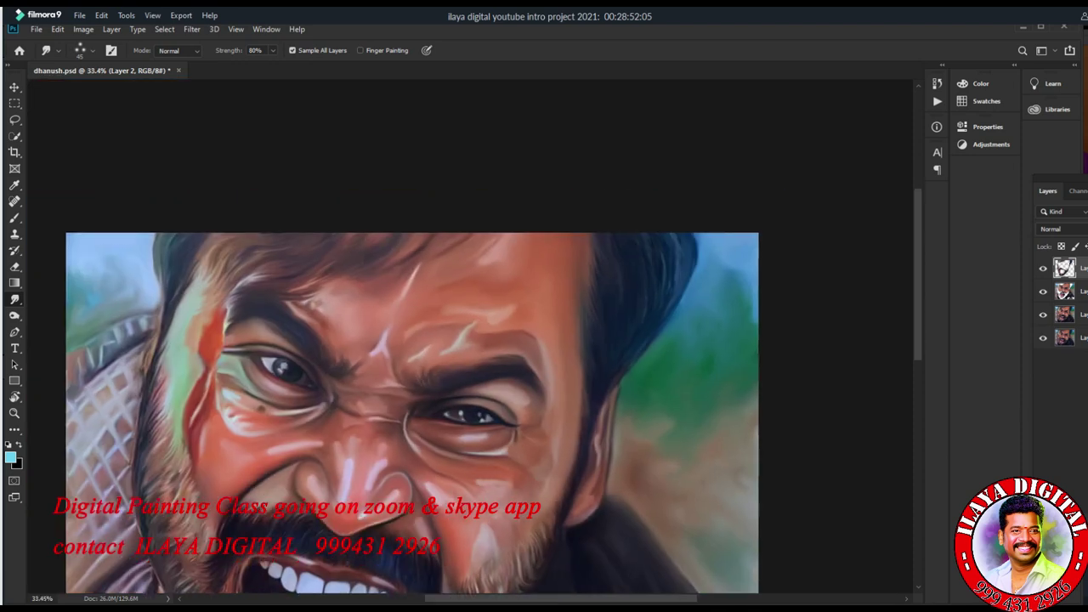
pyautogui.hotkey('ctrl', 'g')
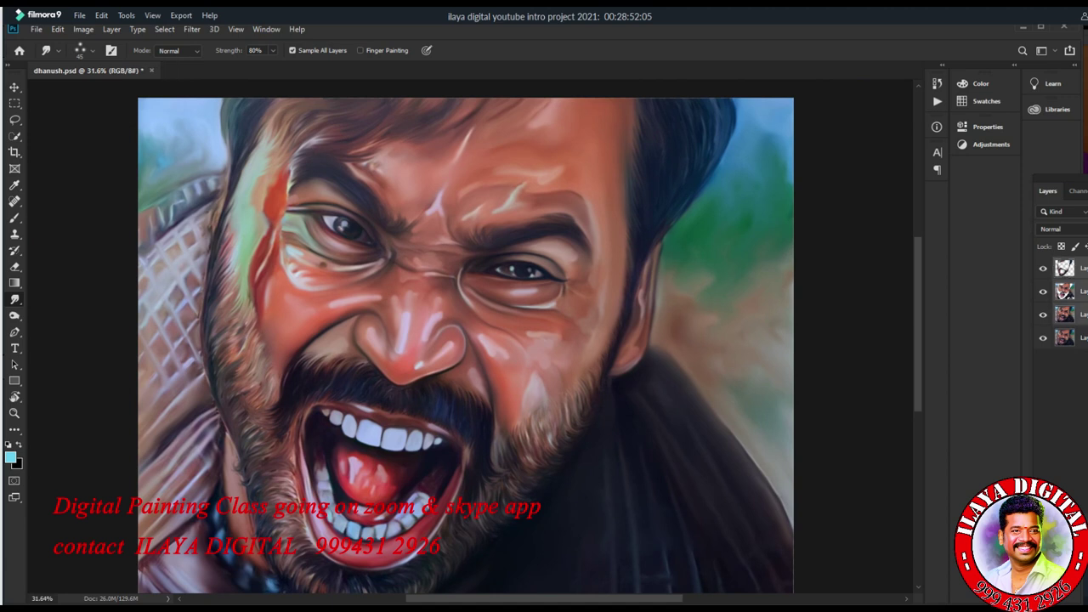
pyautogui.hotkey('ctrl', 'j')
pyautogui.hotkey('ctrl', 'e')
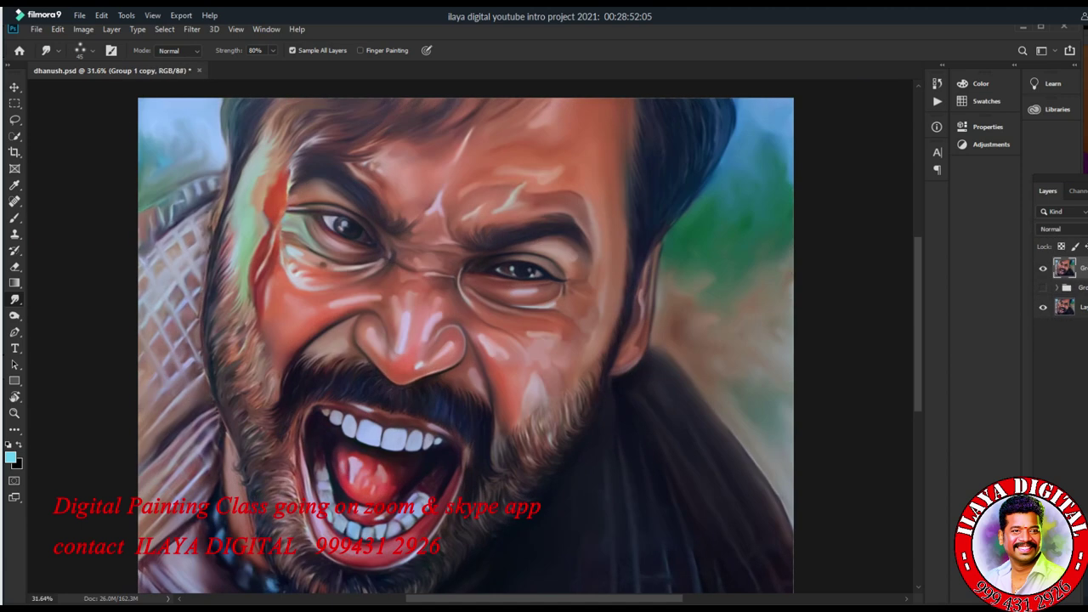
# Apply a Color Balance adjustment to the merged copy's midtones, with the magenta-green level at 11.
pyautogui.scroll(1, 674, 336)
pyautogui.hotkey('ctrl', 'b')
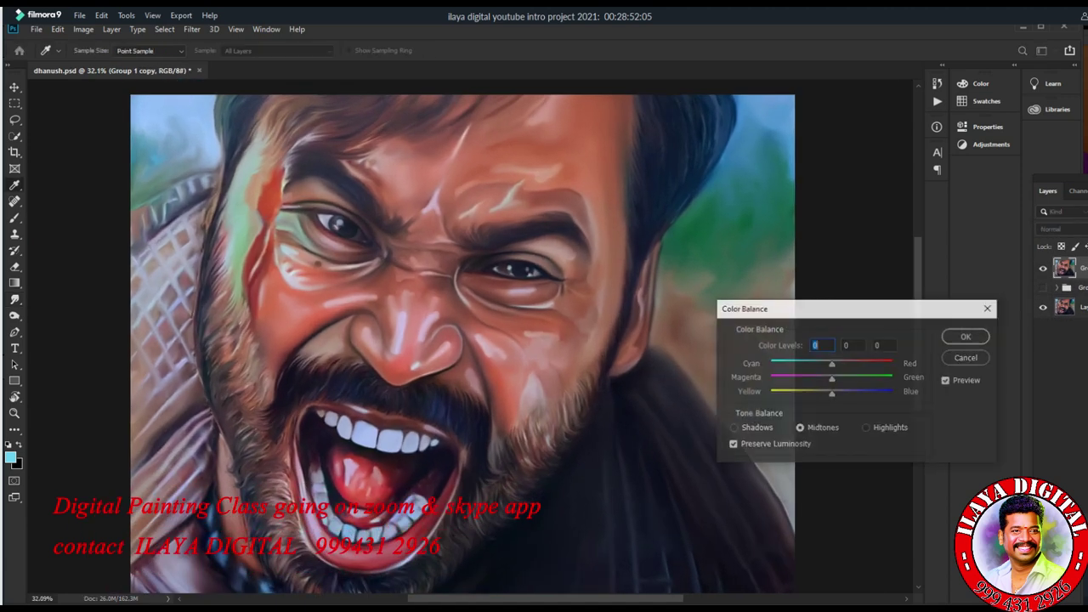
pyautogui.press('Tab')
pyautogui.write('11')
pyautogui.press('Return')
# Select the bright highlights with Color Range, apply a Levels adjustment to their blue channel and clear the selection.
pyautogui.click(165, 29)
pyautogui.click(194, 148)
pyautogui.press('Return')
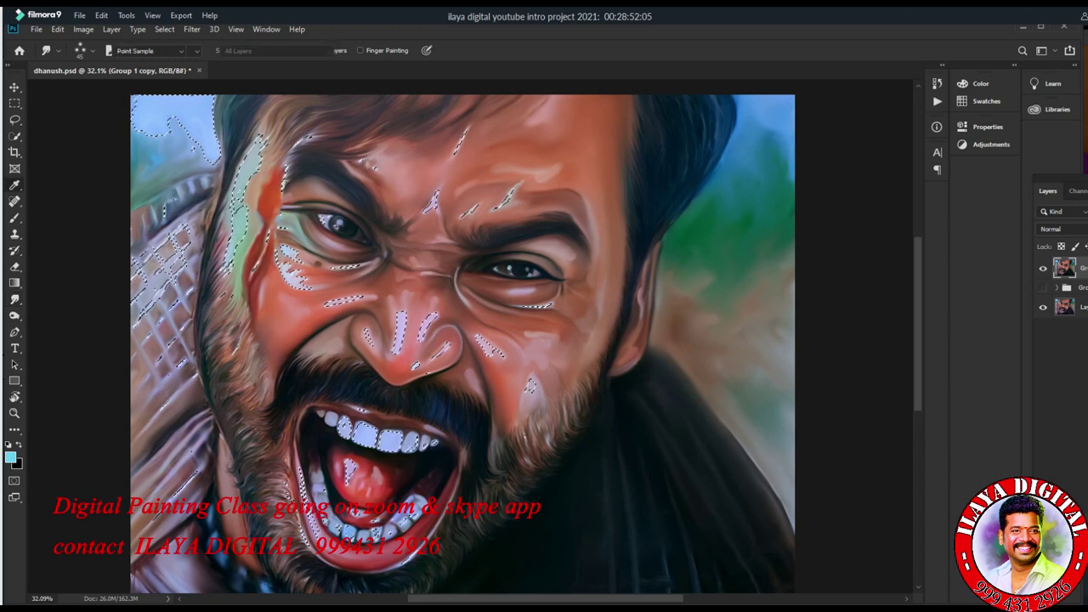
pyautogui.hotkey('ctrl', 'l')
pyautogui.hotkey('alt', '5')
pyautogui.press('Return')
pyautogui.hotkey('ctrl', 'd')
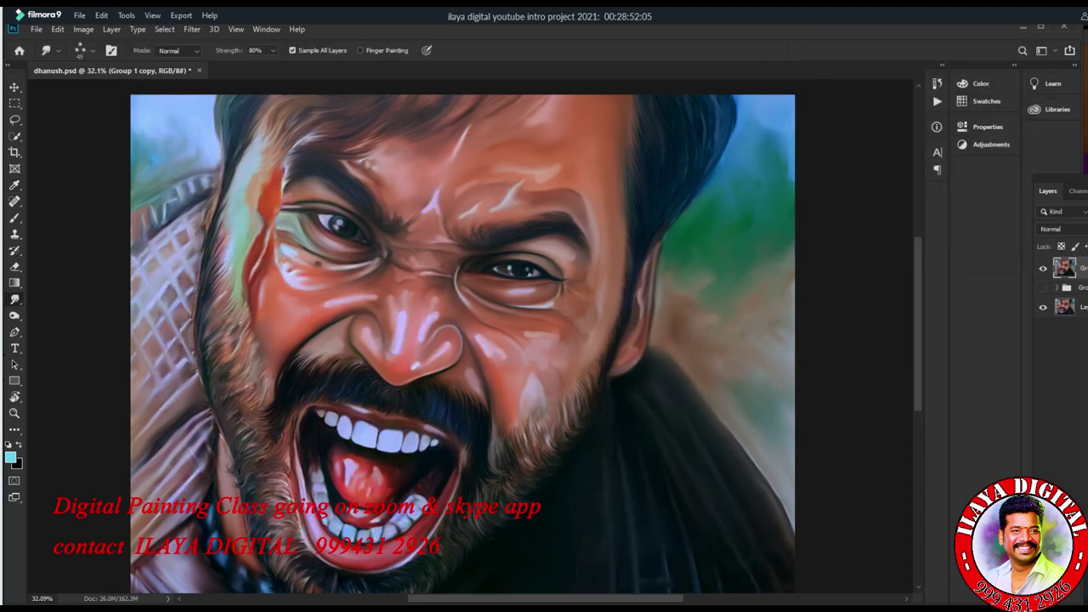
# Adjust the merged copy's Levels with black inputs of 11 for RGB, 5 for red and 7 for blue, and a blue white input of 247.
pyautogui.hotkey('ctrl', 'l')
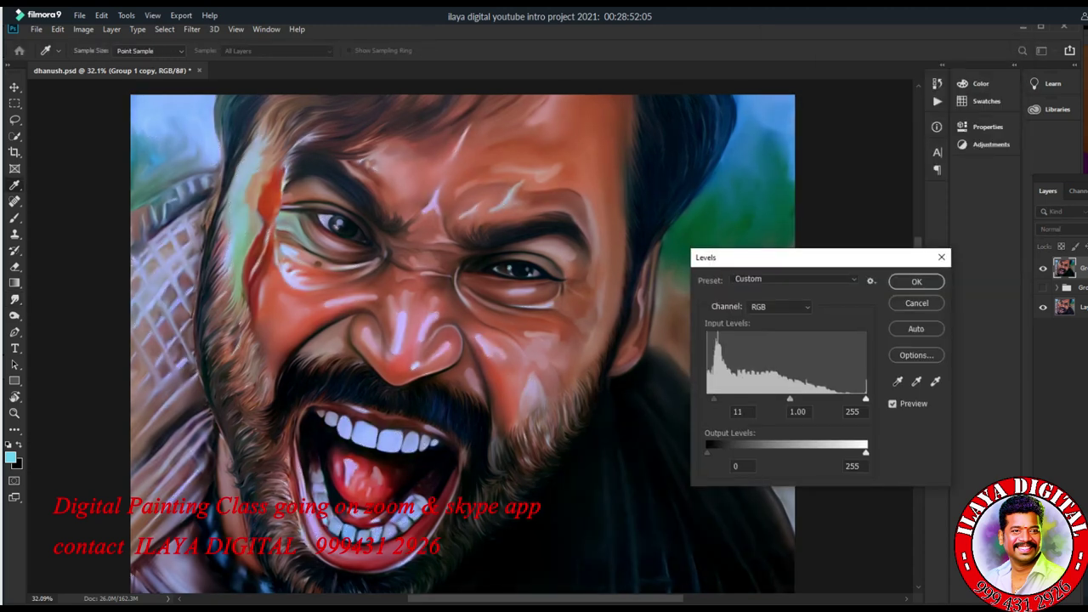
pyautogui.press('Return')
pyautogui.hotkey('ctrl', 'l')
pyautogui.hotkey('alt', '4')
pyautogui.write('10')
pyautogui.click(780, 306)
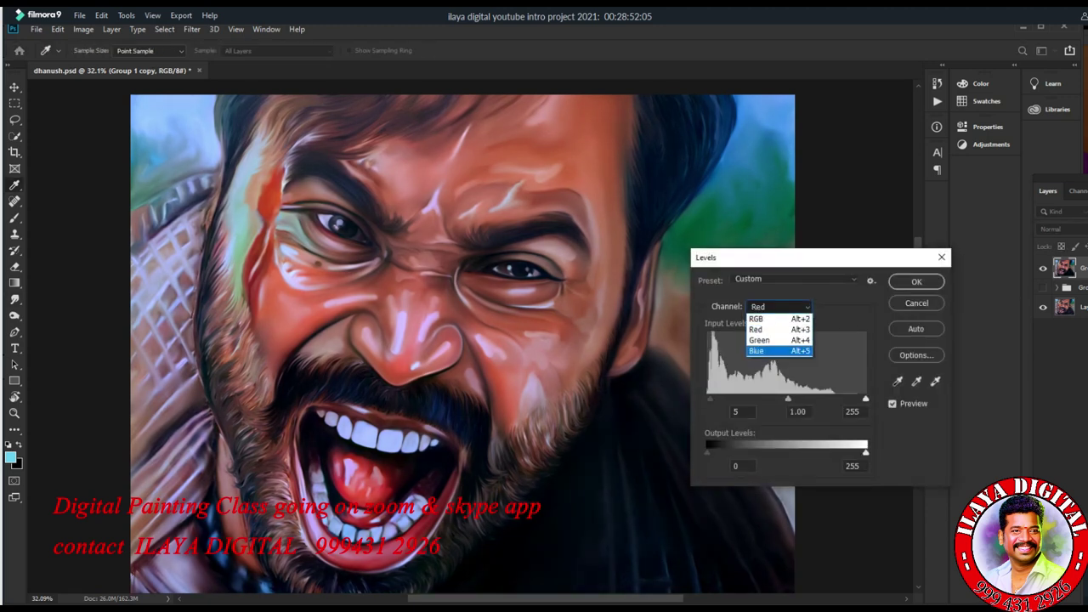
pyautogui.click(761, 348)
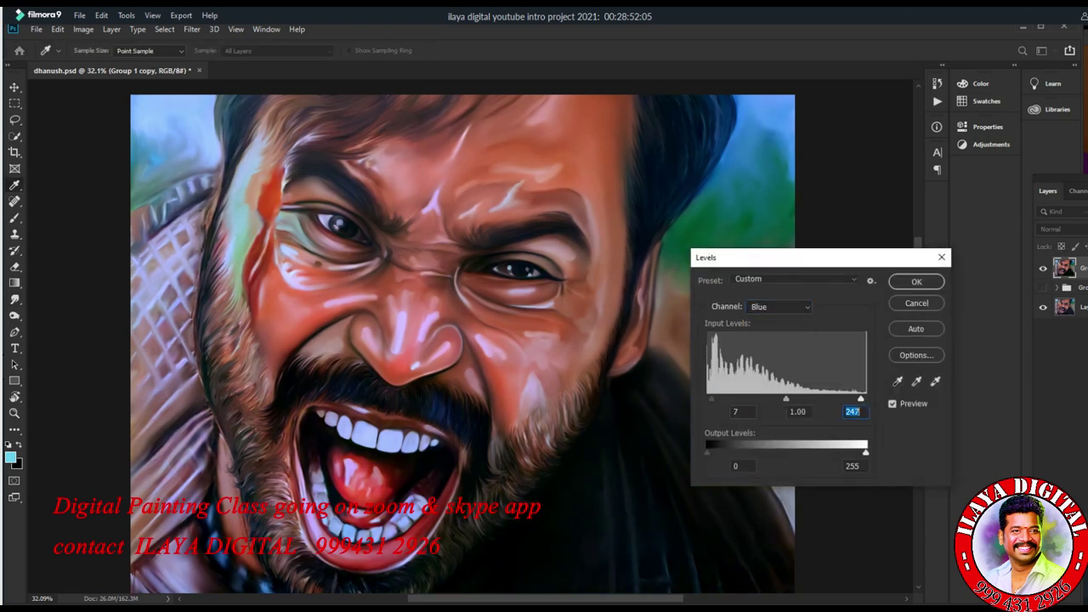
pyautogui.press('Return')
# Apply Hue/Saturation to the merged copy with hue +2 and saturation 15.
pyautogui.hotkey('ctrl', 'u')
pyautogui.press('Down')
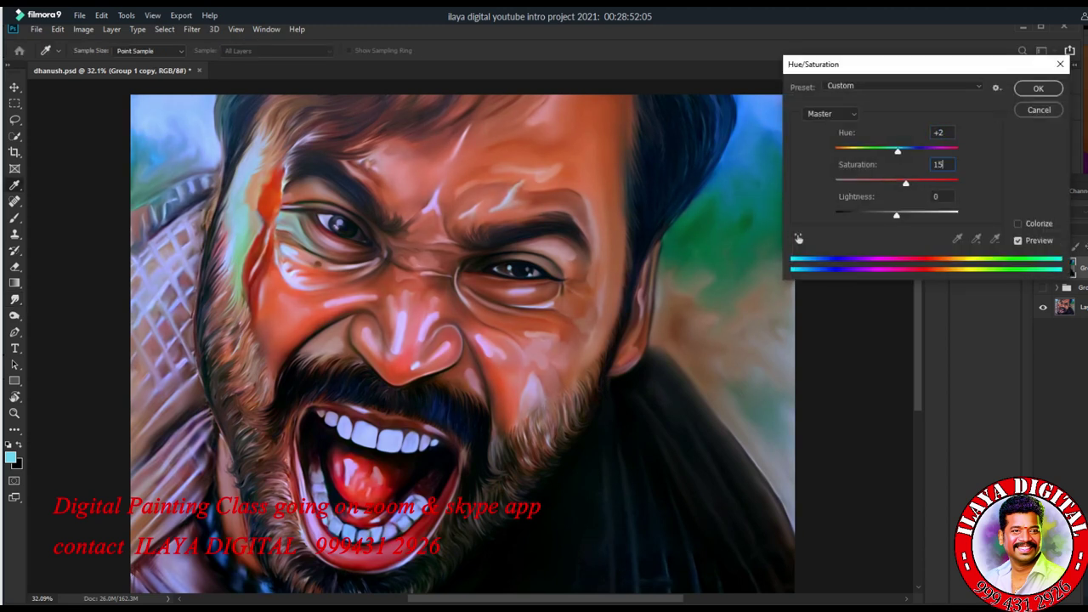
pyautogui.write('15')
pyautogui.press('Return')
pyautogui.scroll(2, 476, 339)
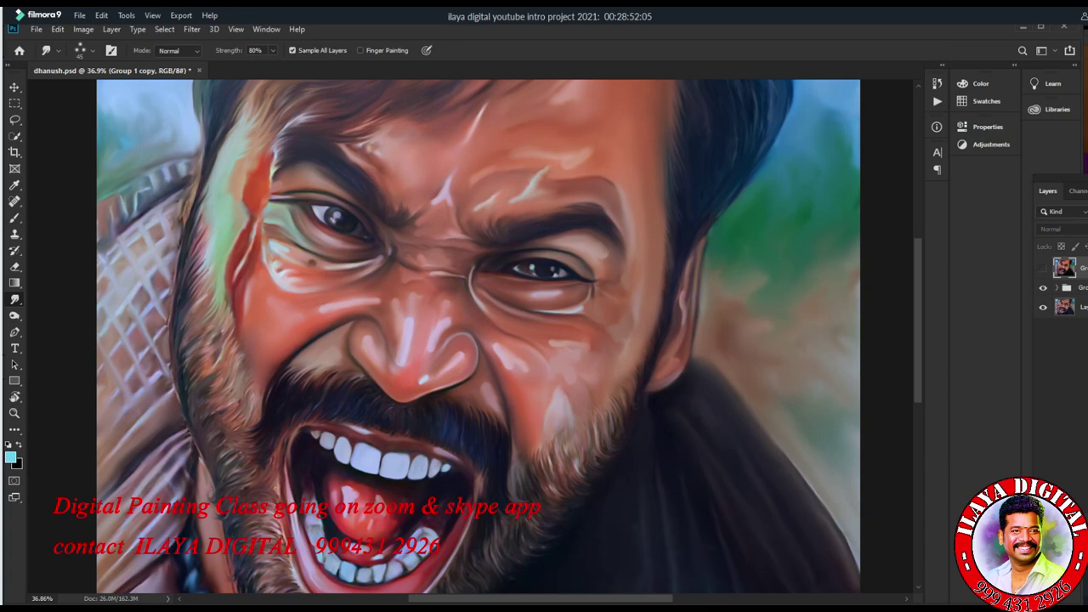
# Add a new empty layer above the color-corrected copy and choose the Brush tool for painting on the cheek.
pyautogui.hotkey('ctrl', 'shift', 'alt', 'n')
pyautogui.scroll(3, 527, 382)
pyautogui.press('b')
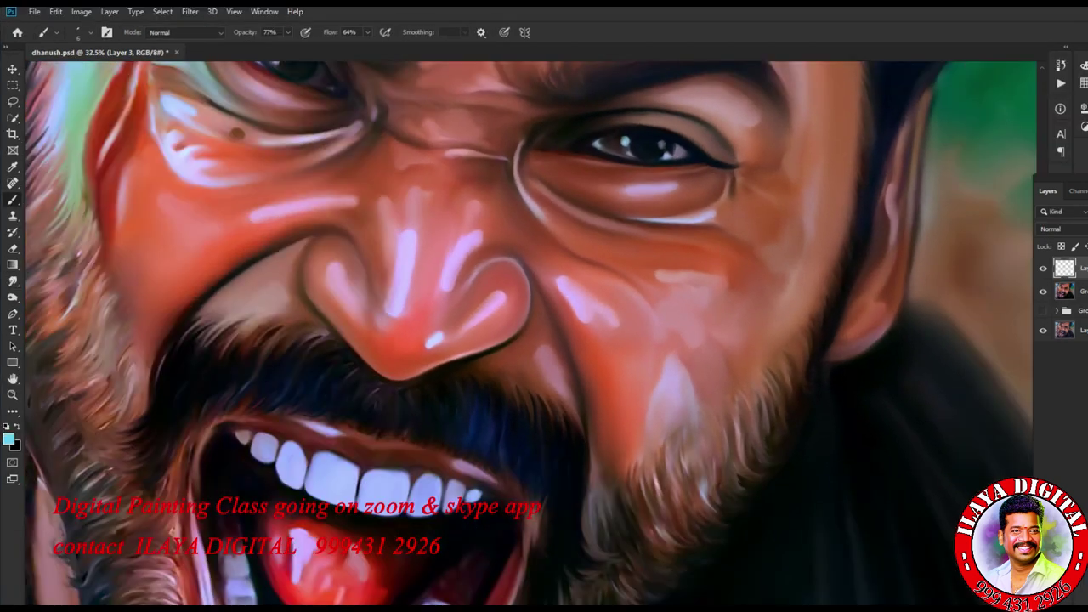
pyautogui.scroll(-3, 527, 339)
pyautogui.scroll(5, 527, 339)
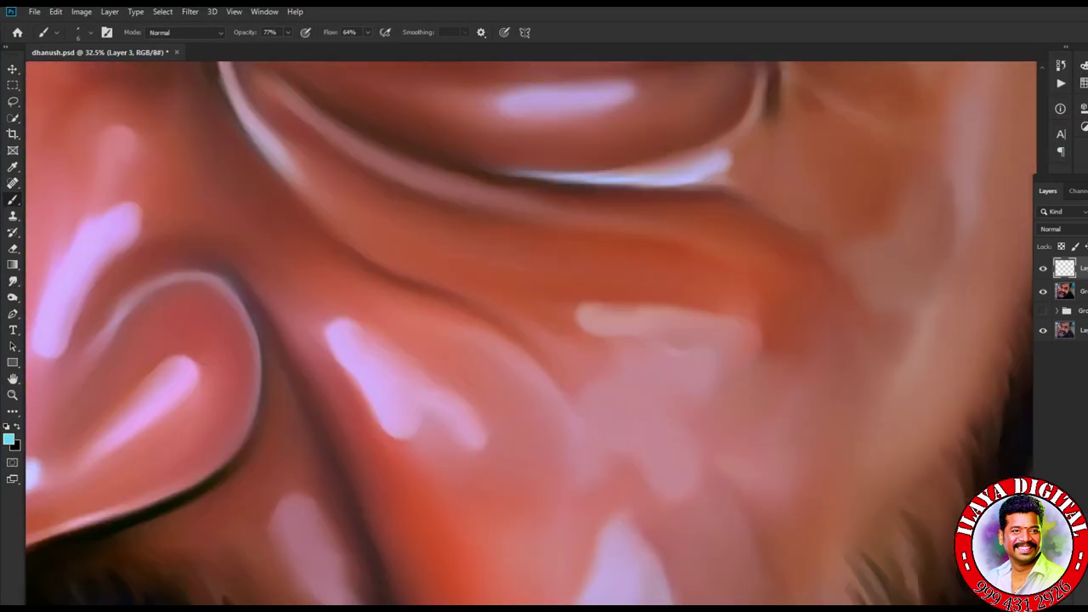